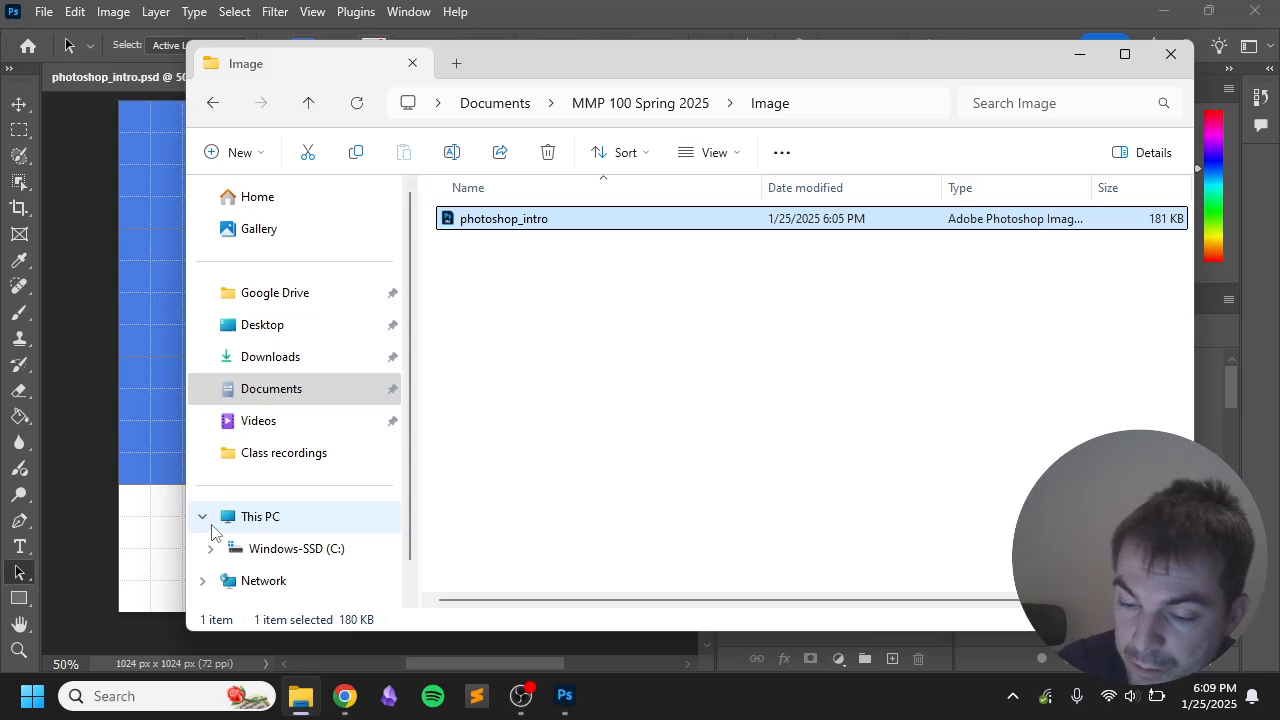
Step: Turn on file name extensions in the File Explorer view options
left_click(736, 155)
mouse_move(742, 531)
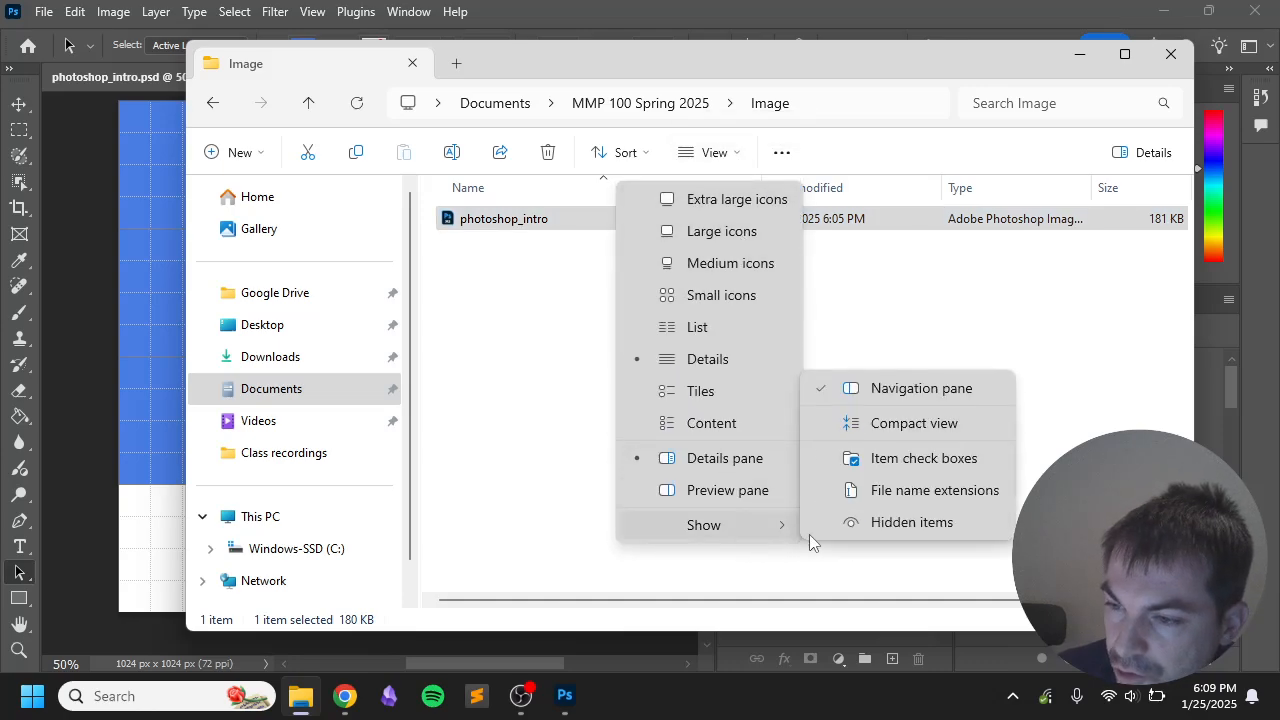
left_click(908, 490)
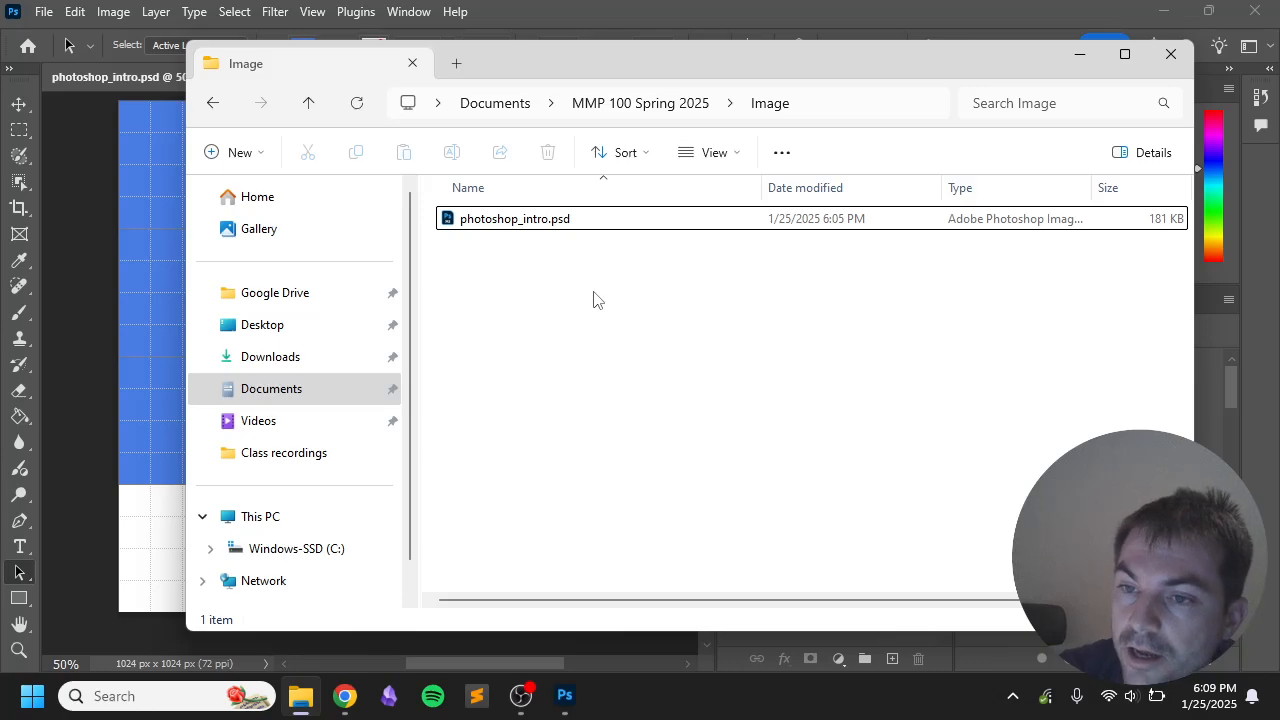
Step: Select photoshop_intro.psd, resize and move the window, then minimize it to reveal Photoshop
left_click(566, 220)
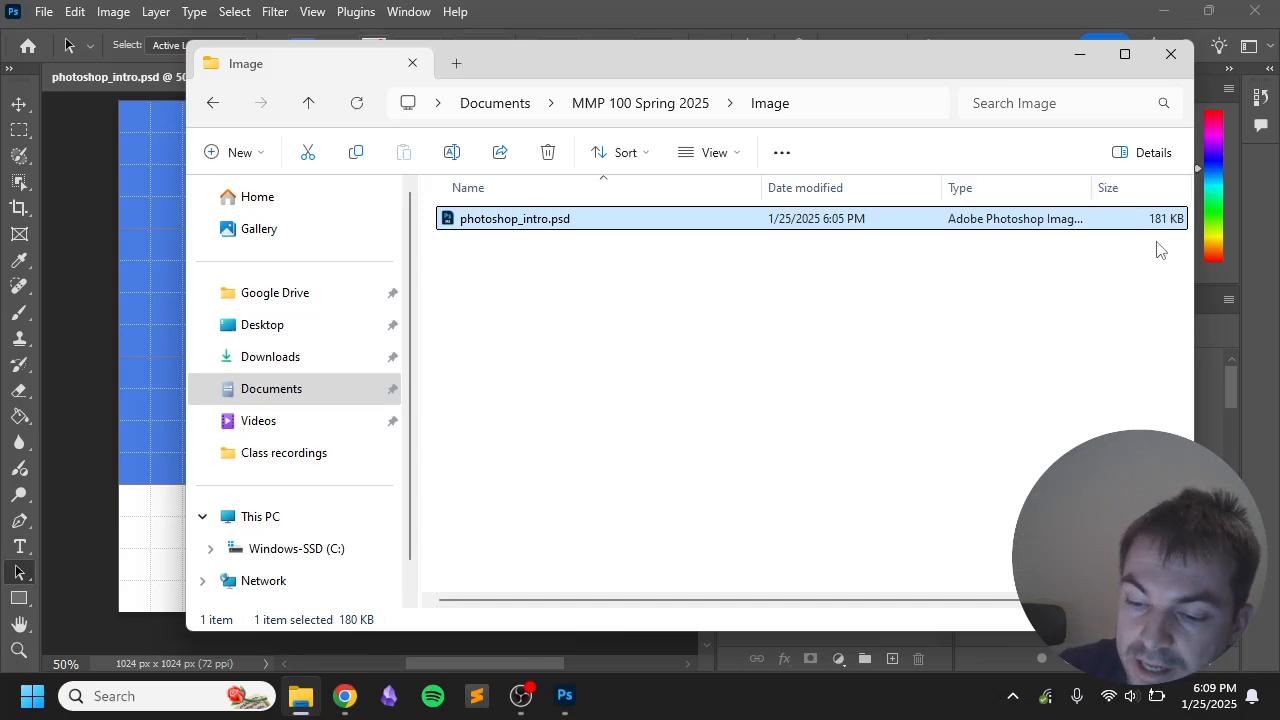
left_click_drag(1194, 262, 1003, 271)
mouse_move(766, 600)
left_mouse_down()
mouse_move(913, 598)
mouse_move(771, 598)
left_mouse_up()
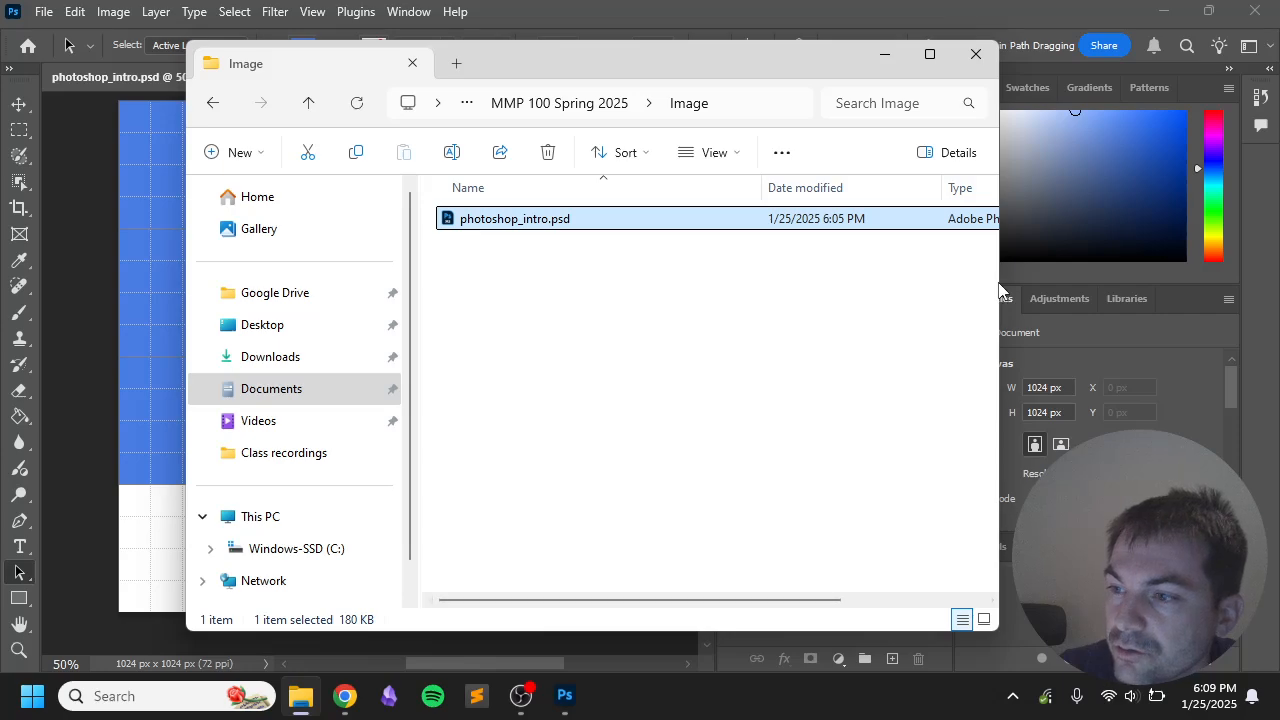
left_click_drag(1006, 282, 1225, 290)
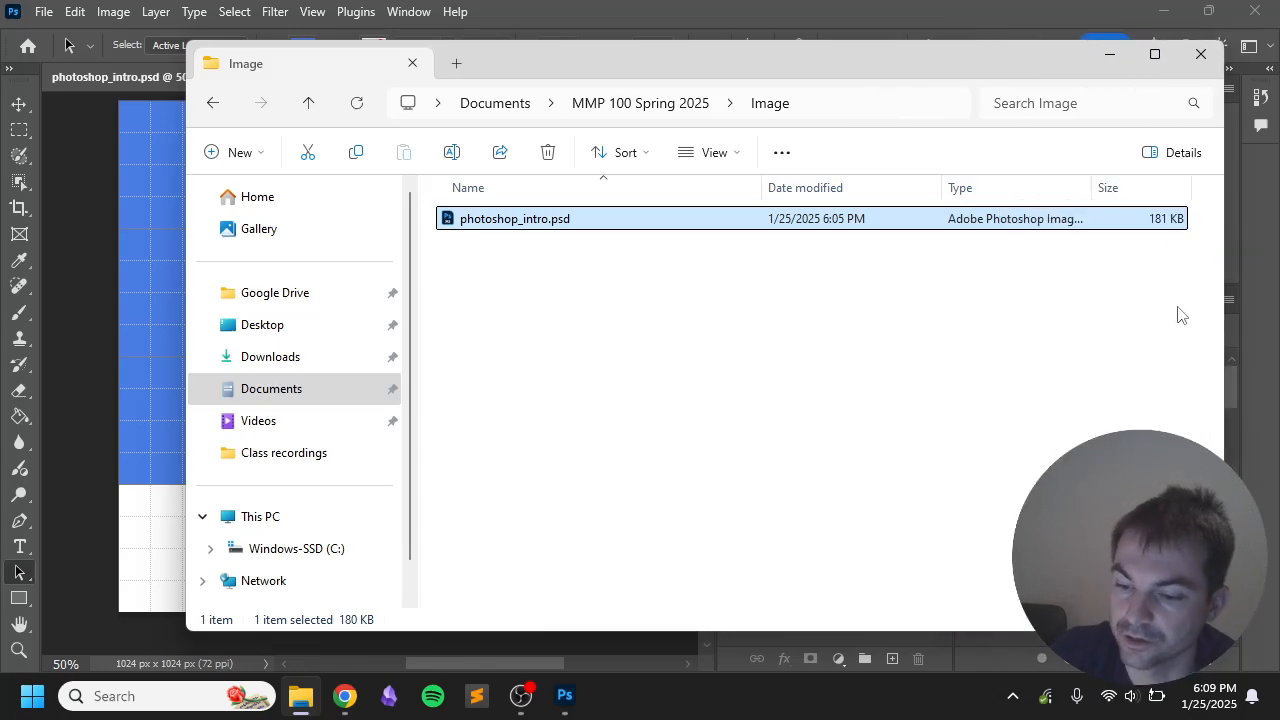
left_click_drag(699, 62, 594, 66)
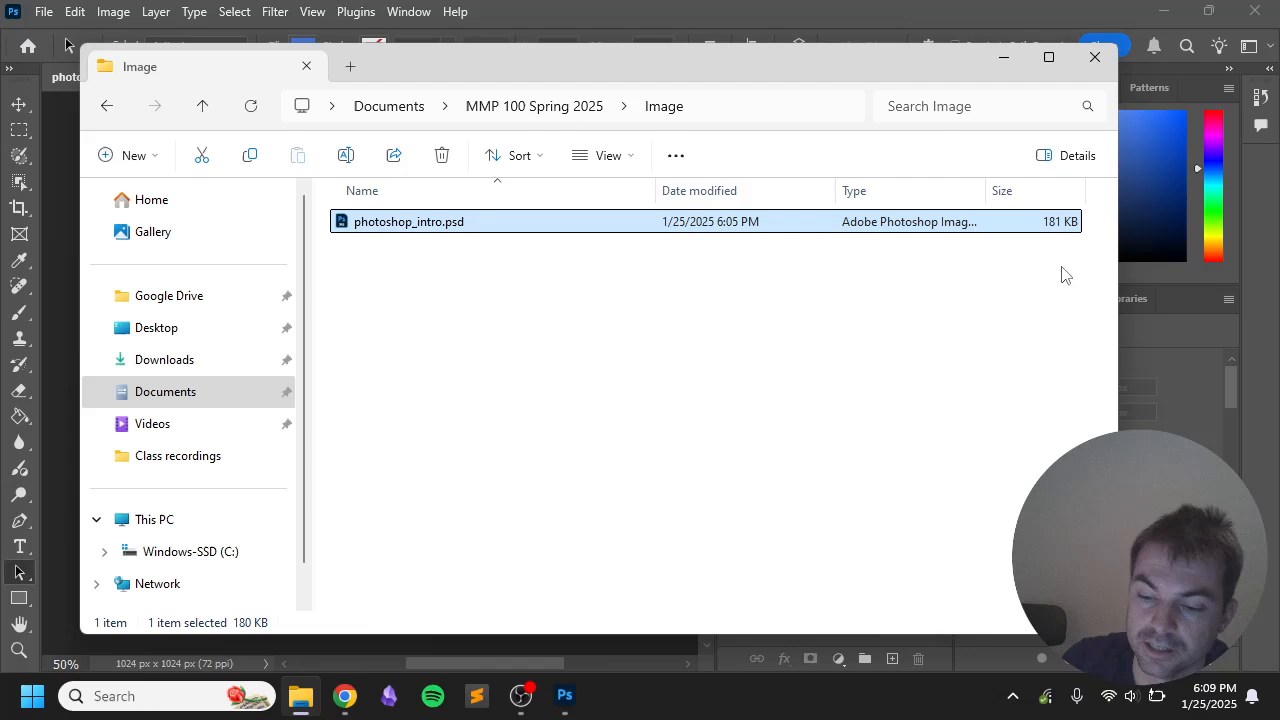
left_click(1004, 57)
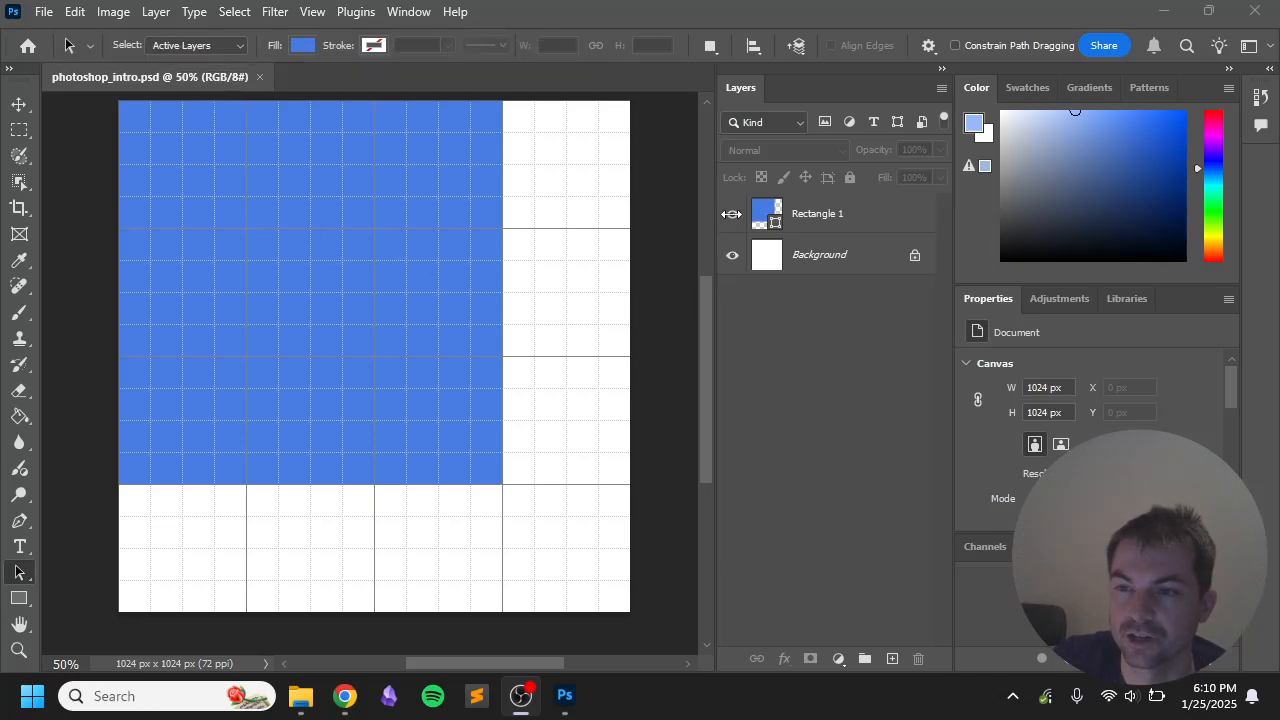
left_click(732, 214)
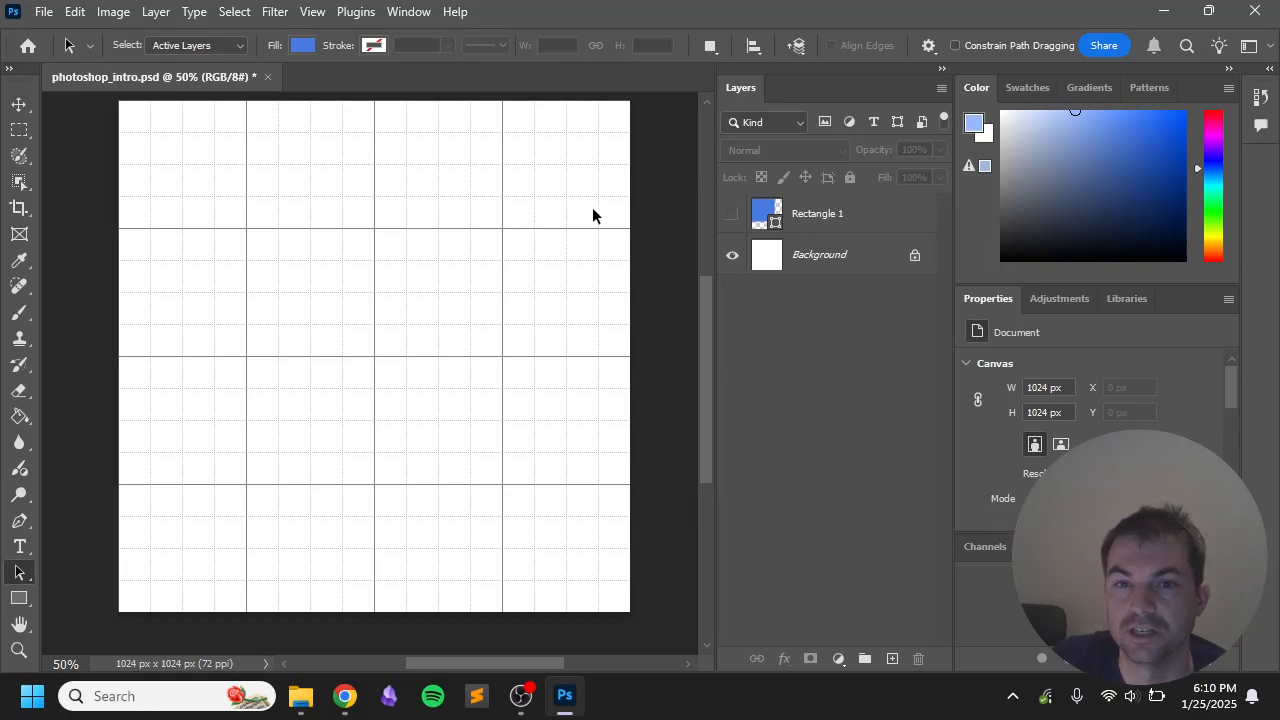
left_click(732, 213)
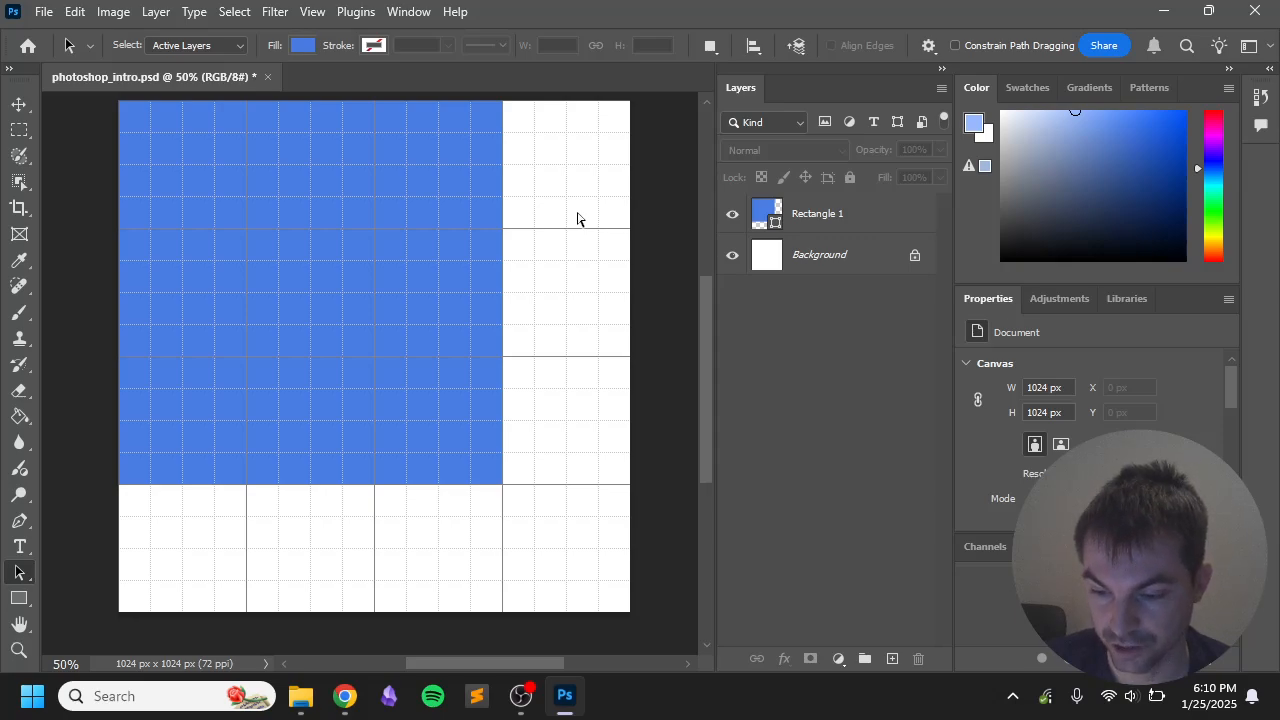
key("ctrl+s")
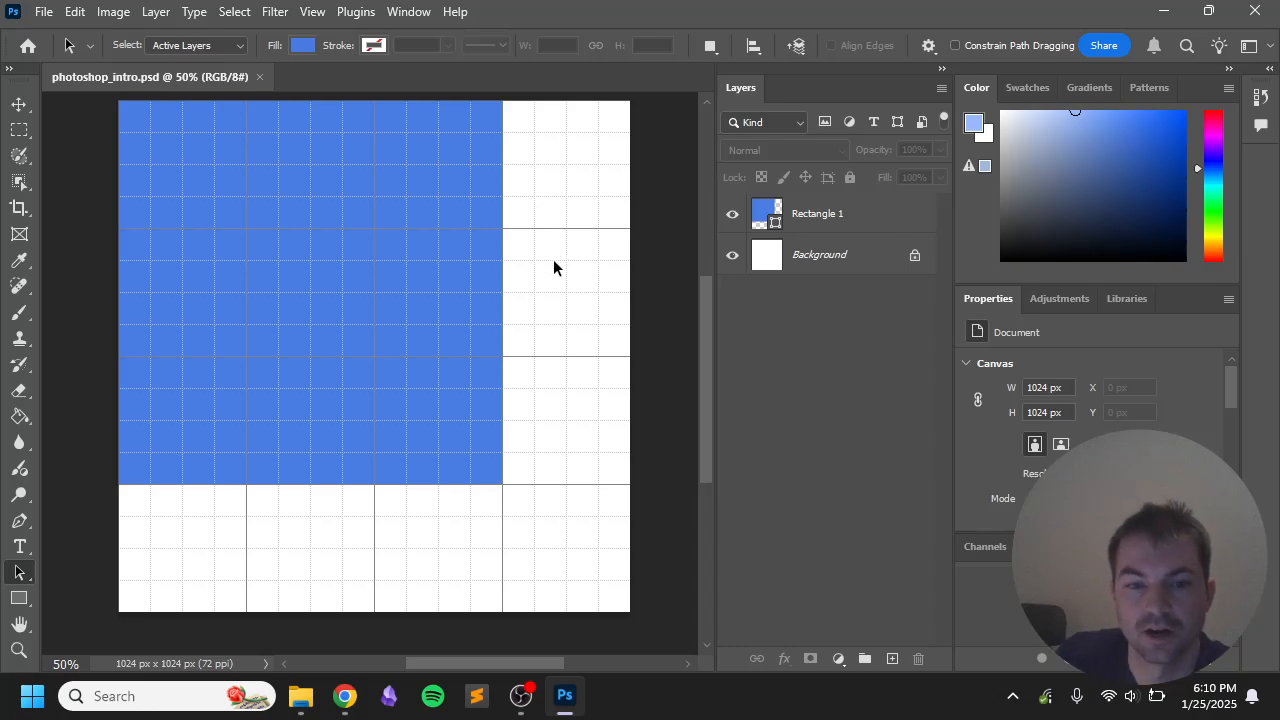
Step: Draw a light-blue 350 × 439 px rectangle over the blue square's lower-right corner
left_click(19, 598)
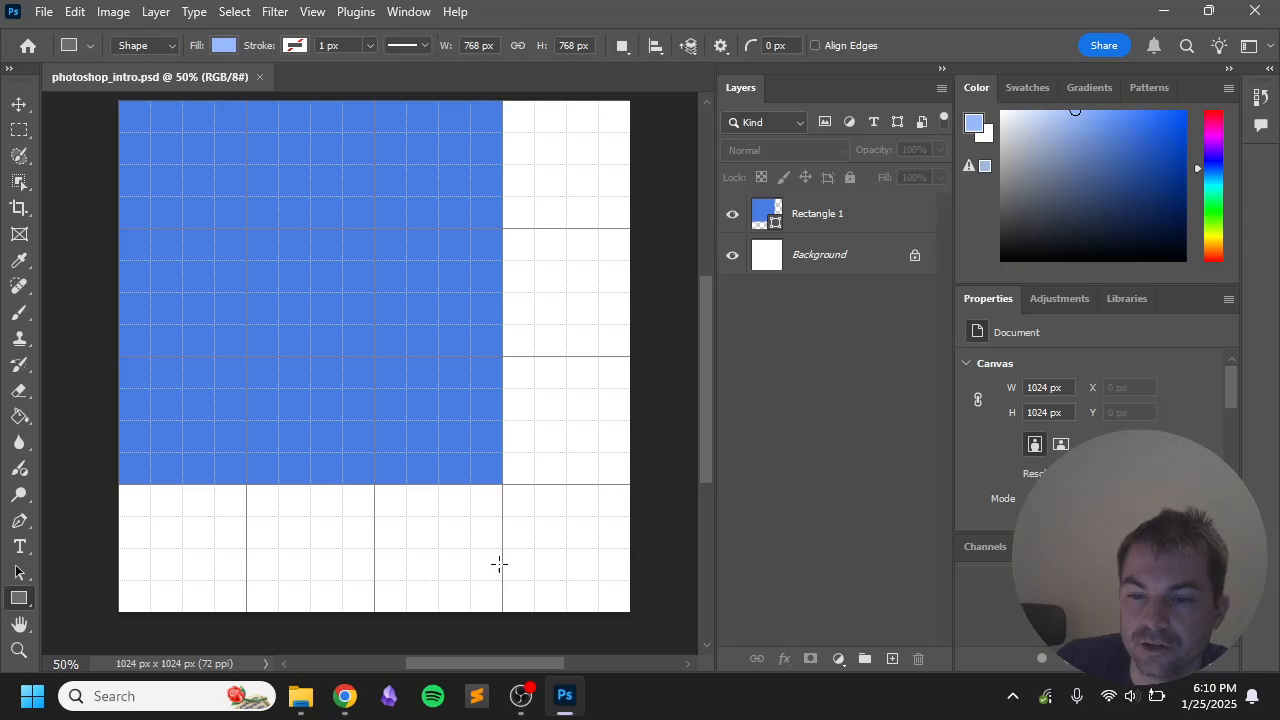
mouse_move(548, 557)
left_mouse_down()
mouse_move(430, 360)
mouse_move(374, 338)
left_mouse_up()
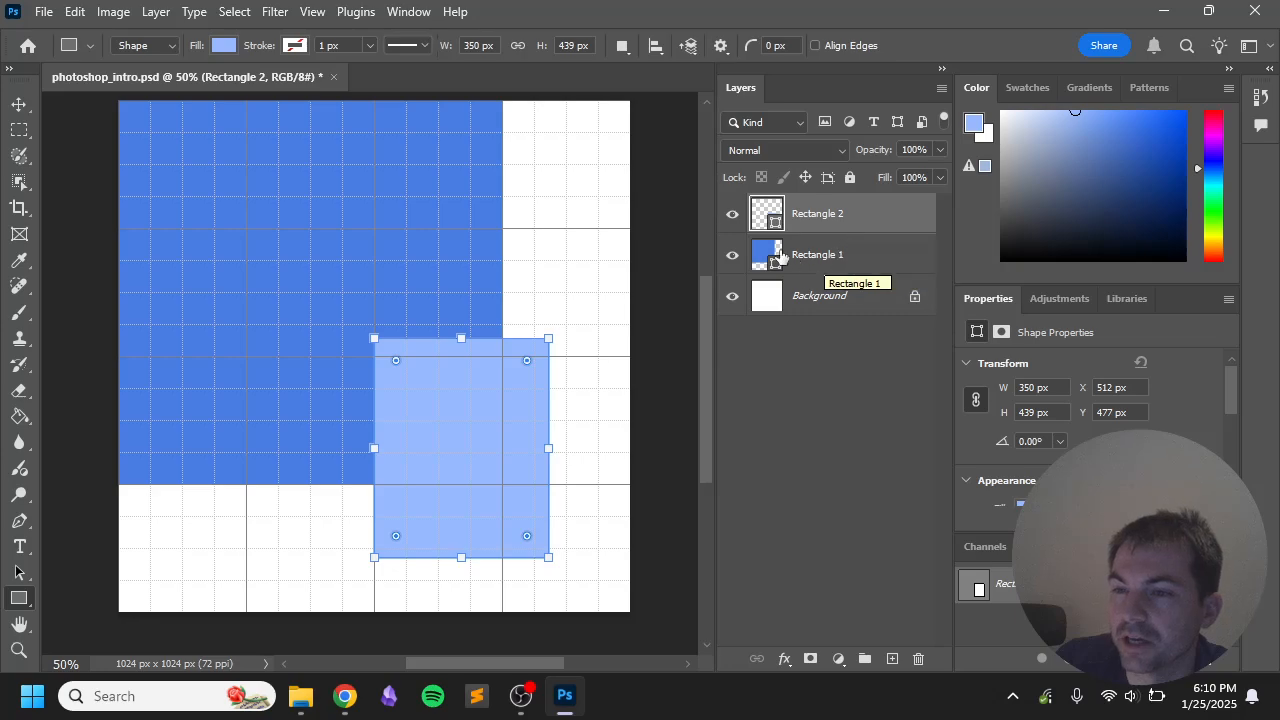
left_click(733, 218)
left_click(733, 218)
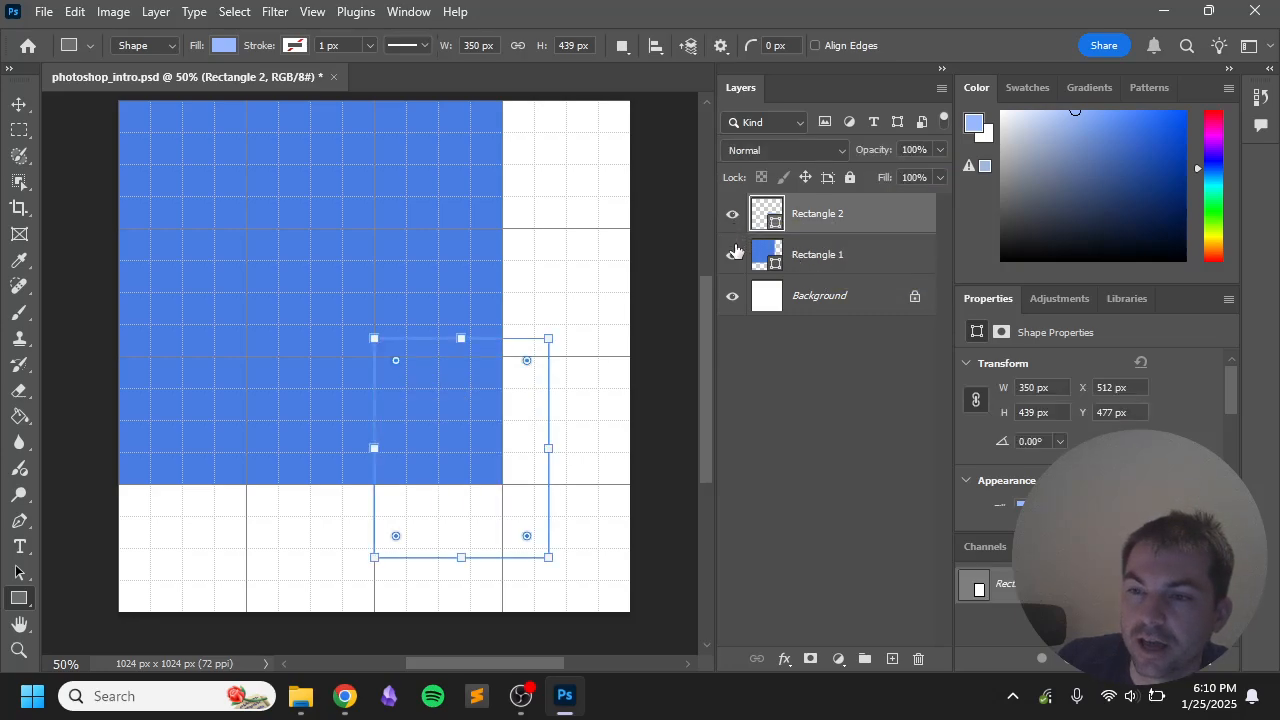
left_click(733, 255)
left_click(733, 255)
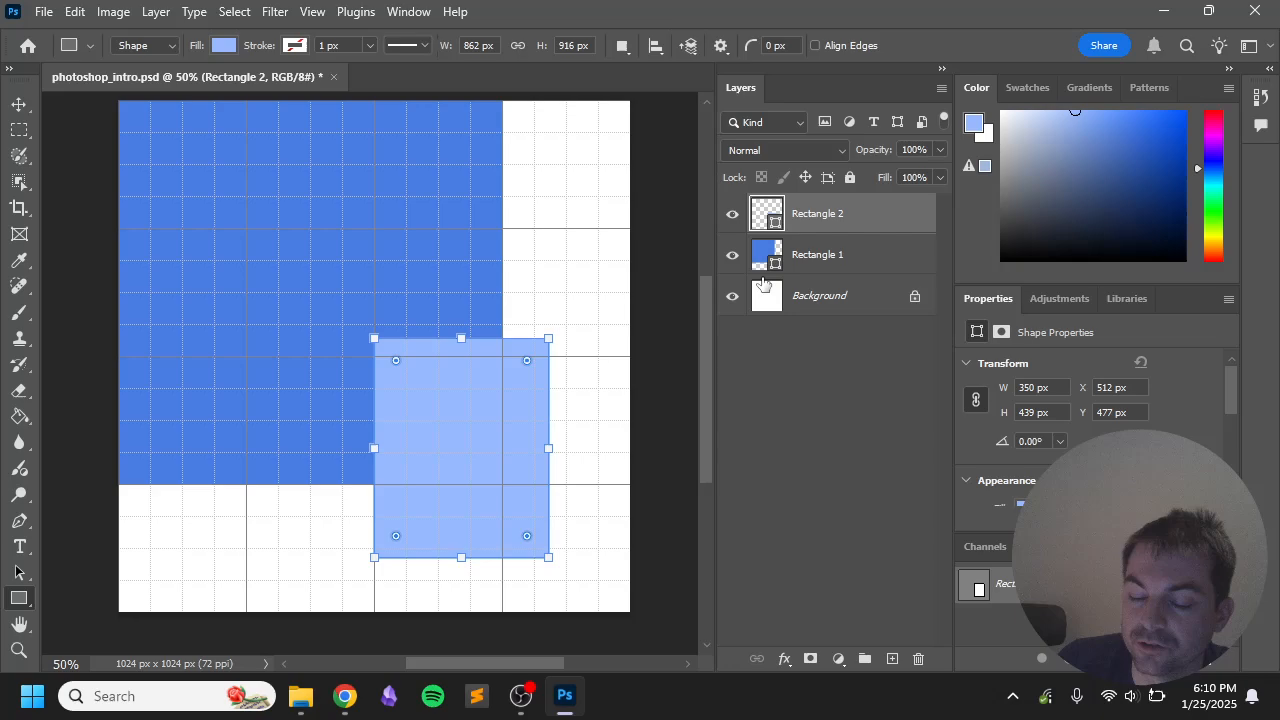
mouse_move(763, 283)
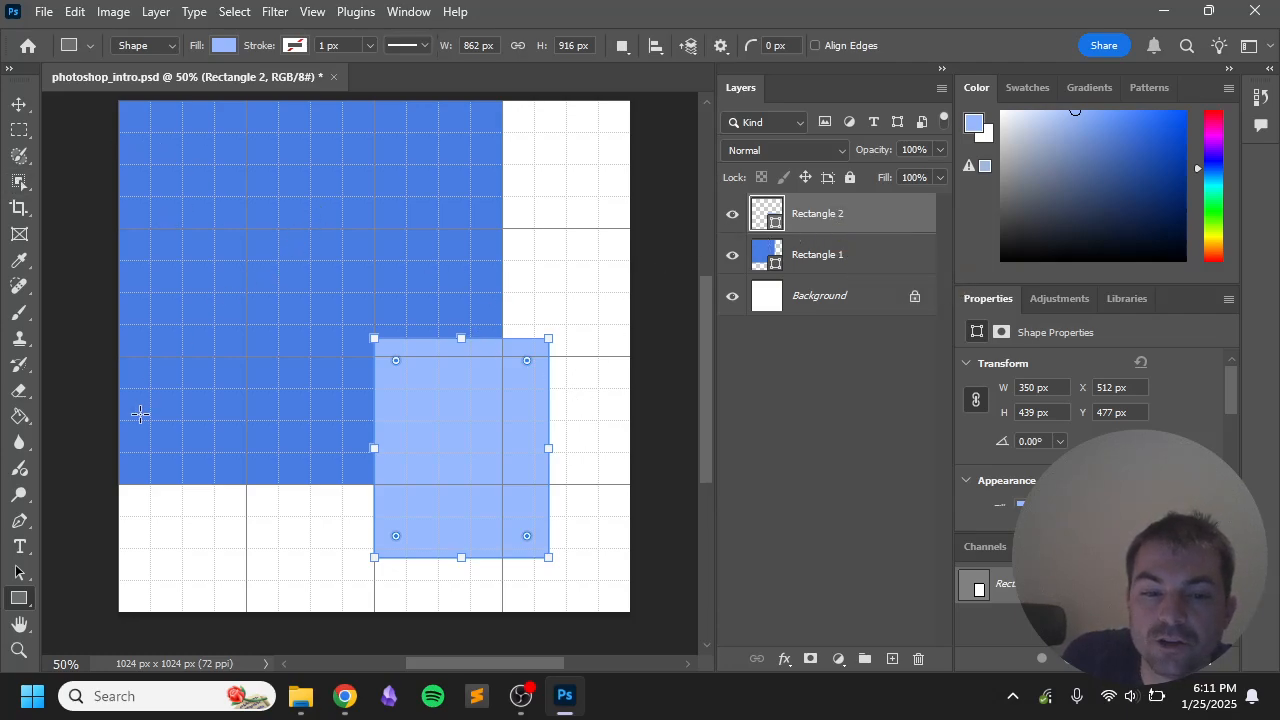
left_click(666, 326)
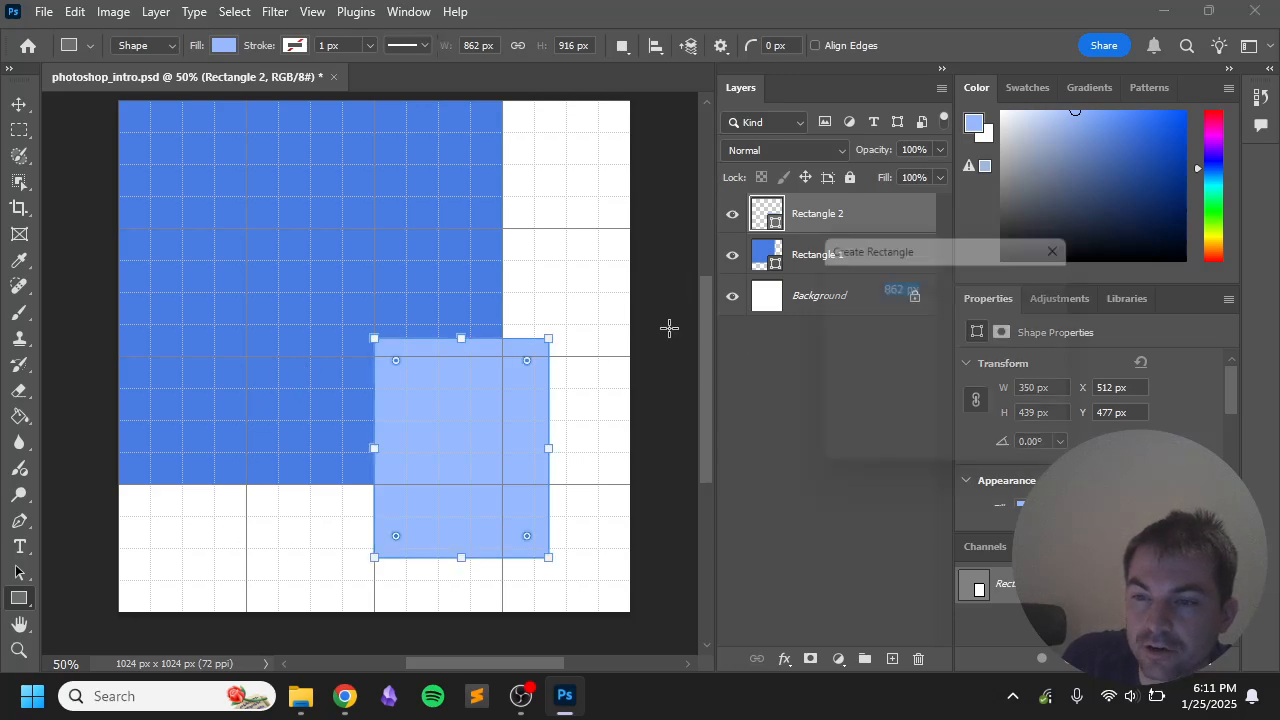
key("Escape")
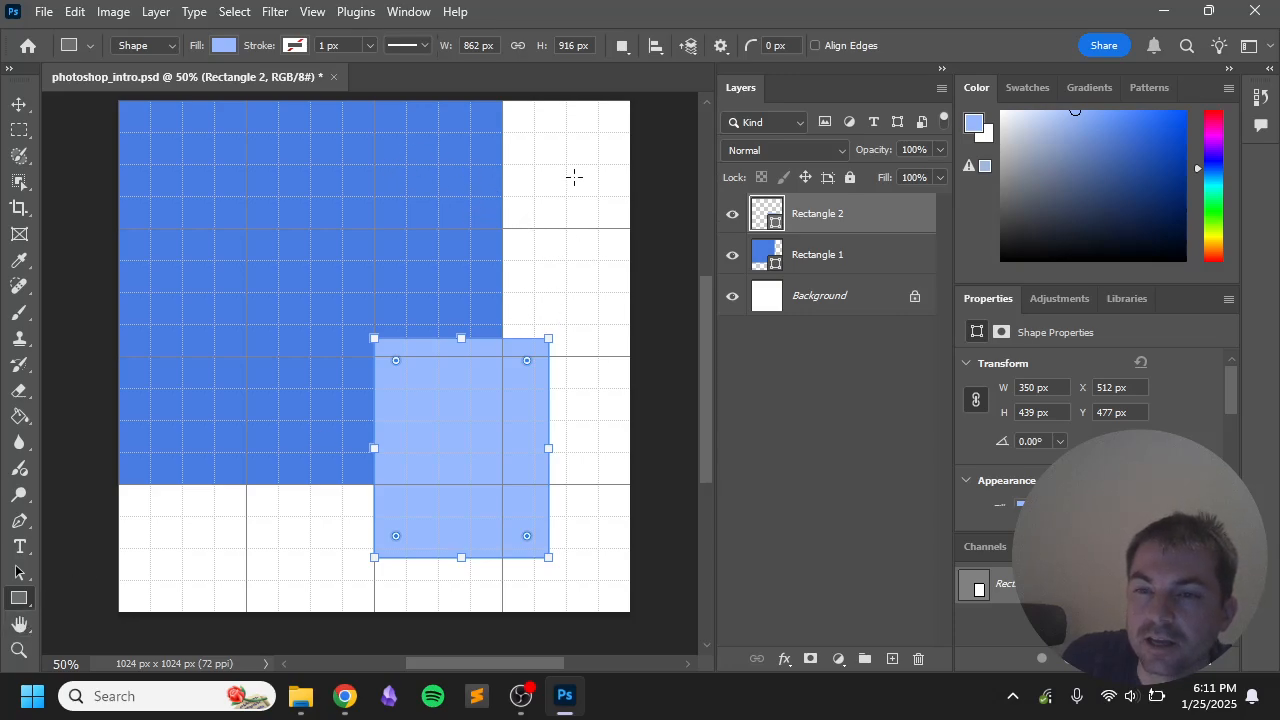
Step: Draw a small test Rectangle 3, stretch it to 253 px tall, then delete it
left_click_drag(566, 152, 470, 212)
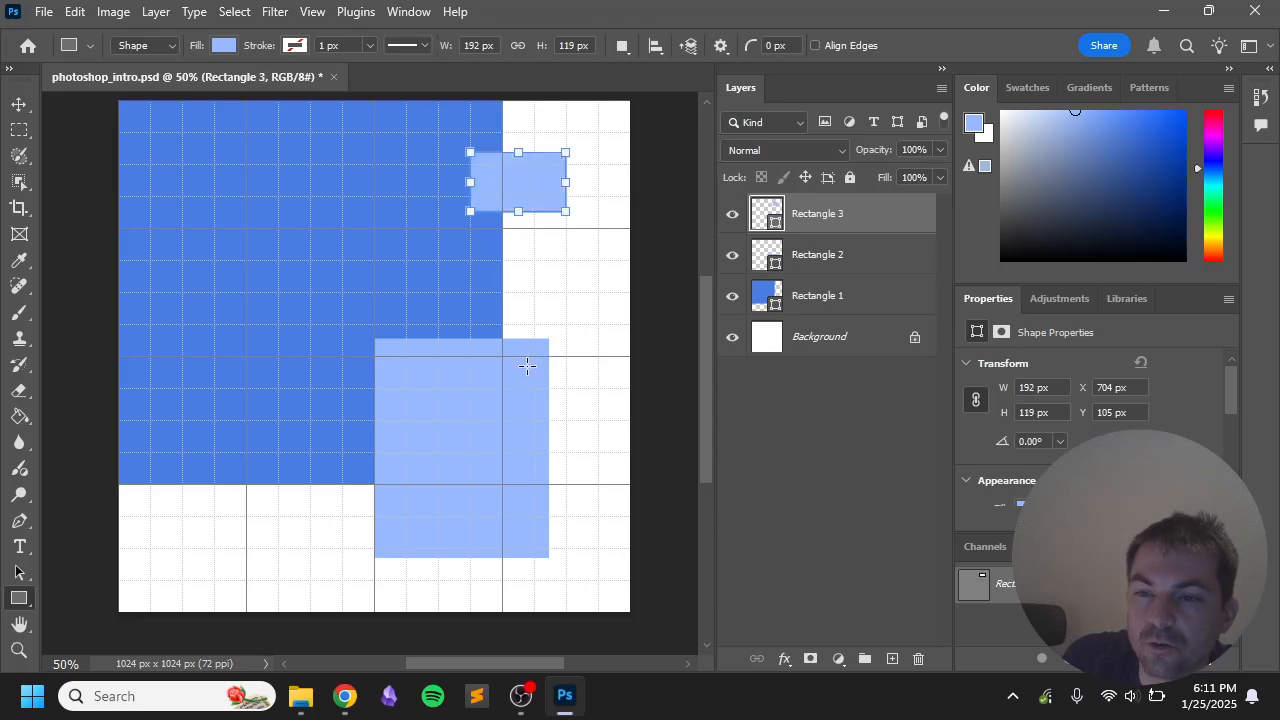
left_click(526, 367)
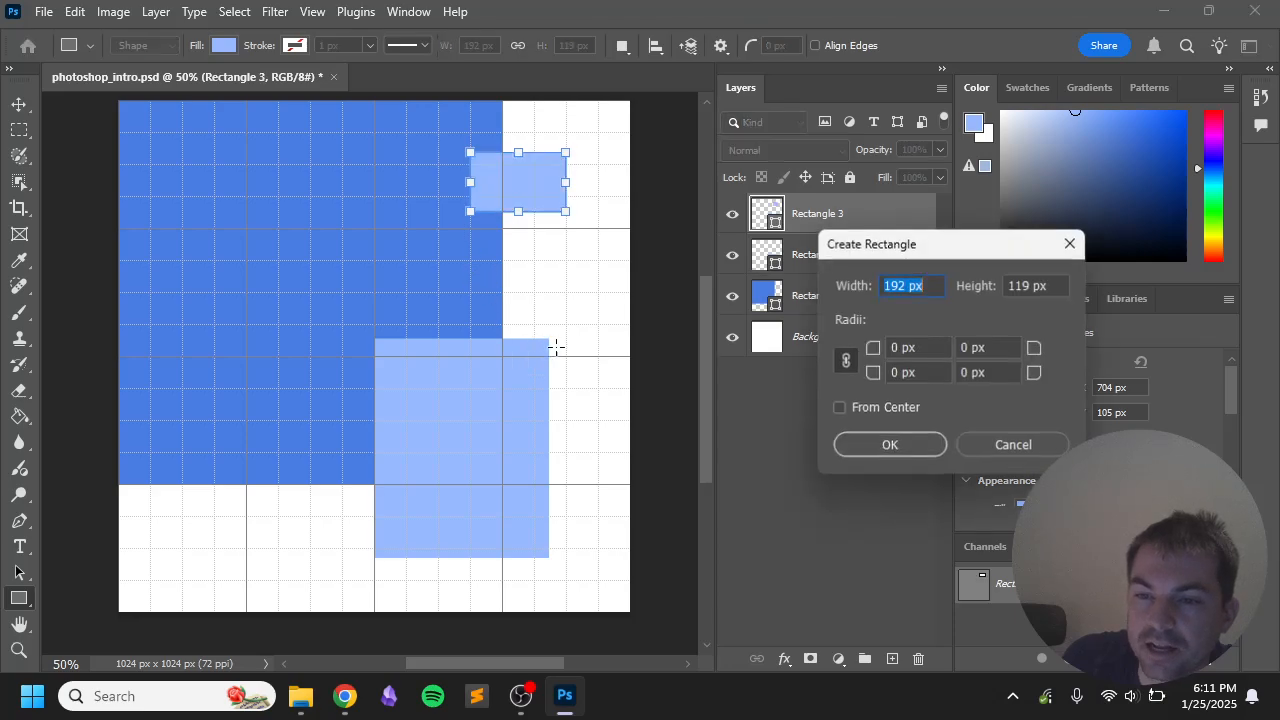
left_click(1044, 448)
left_click_drag(518, 213, 518, 278)
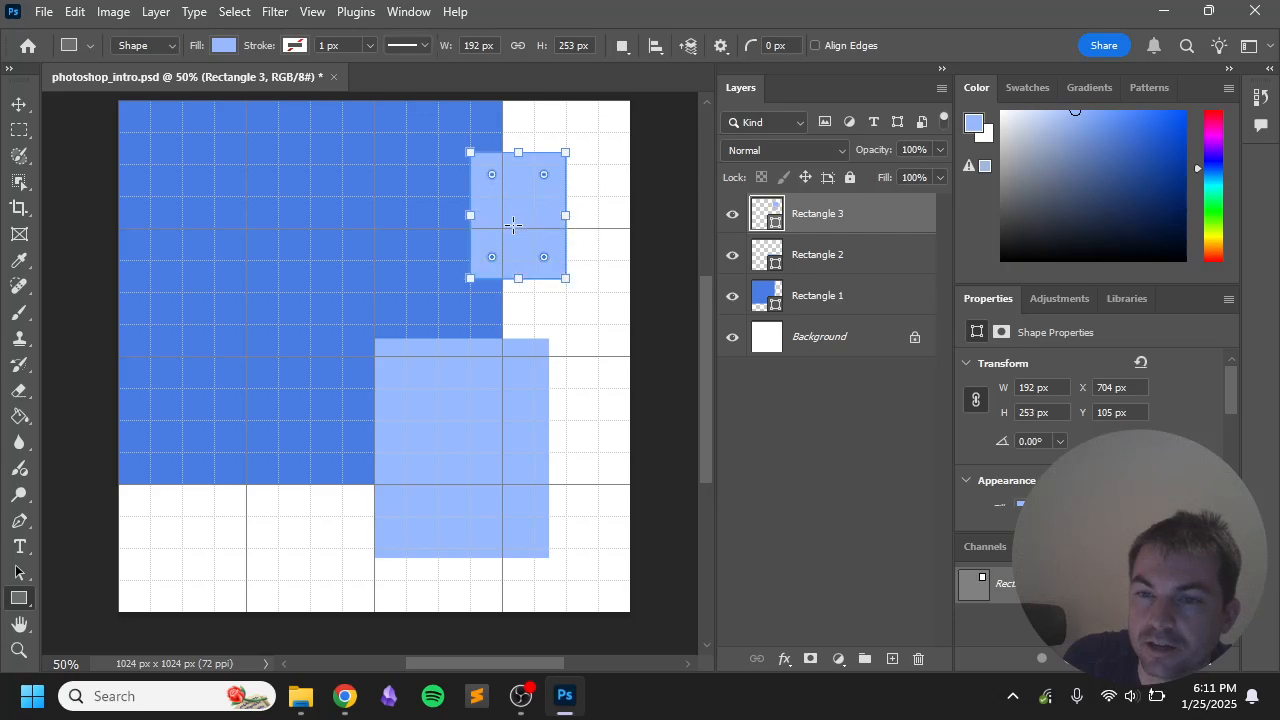
left_click(918, 658)
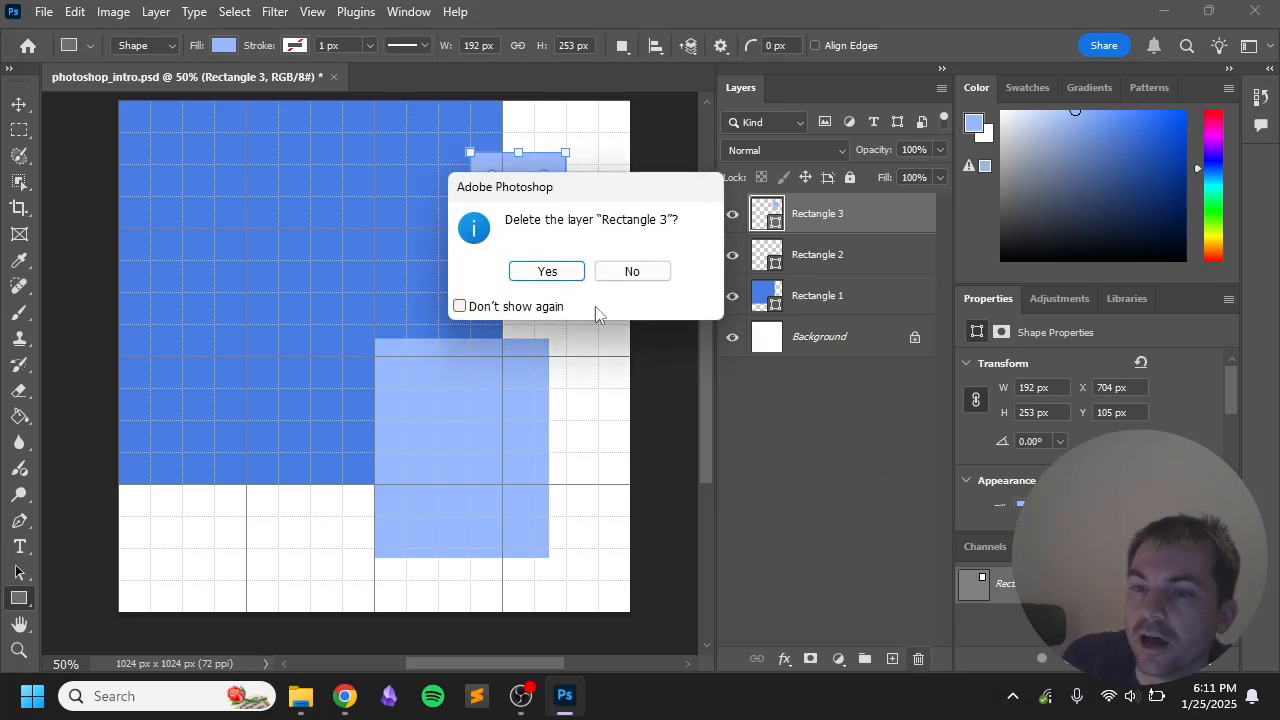
left_click(562, 273)
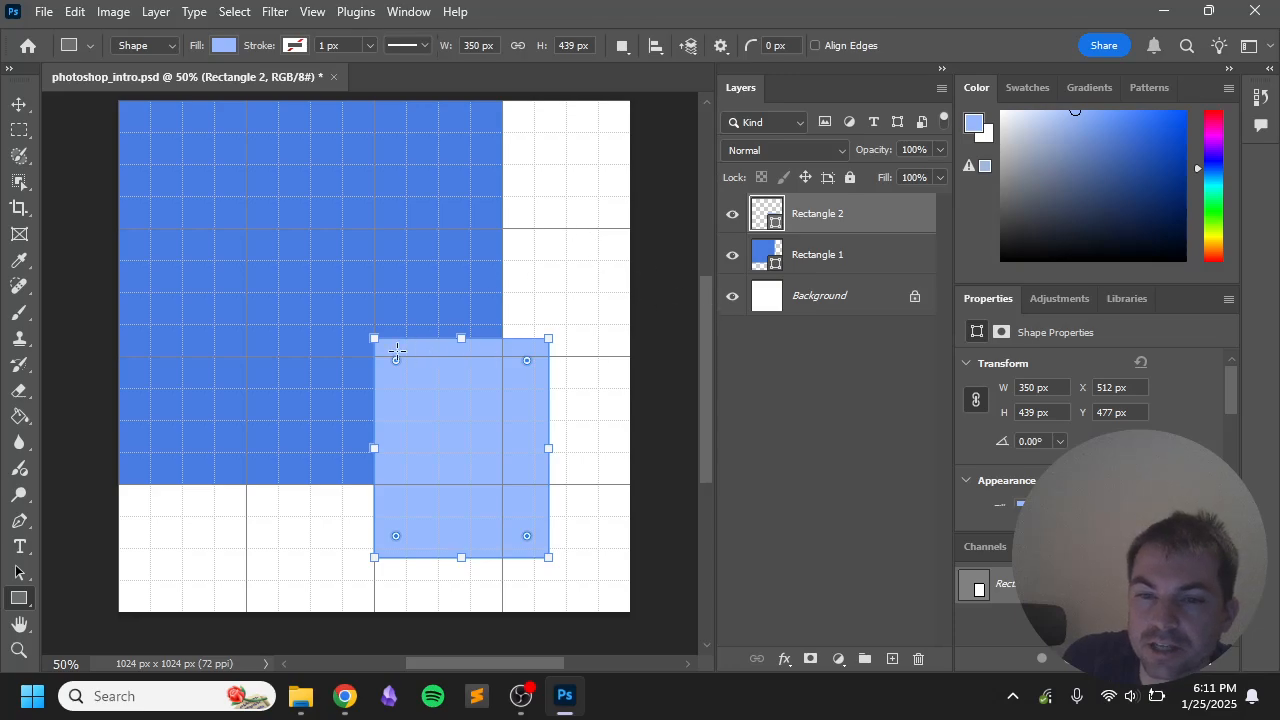
Step: Move Rectangle 2 with the Move tool to sit over the blue square
left_click(20, 575)
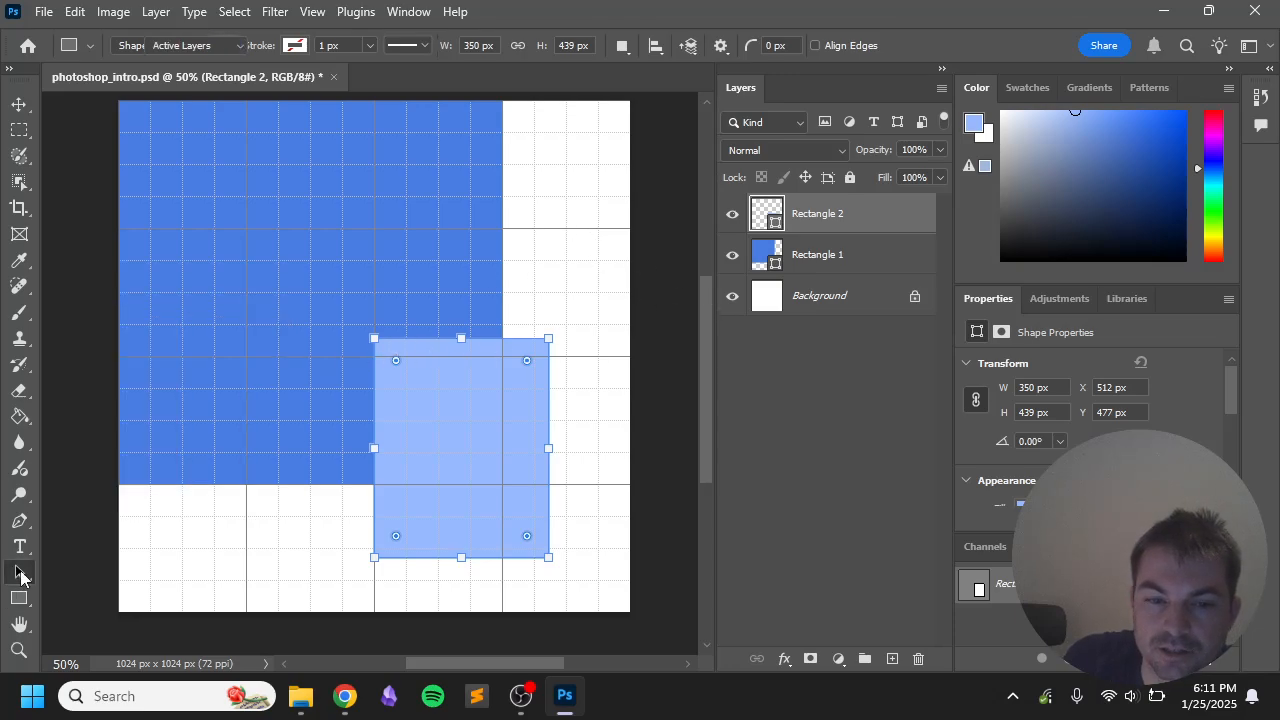
left_click(24, 112)
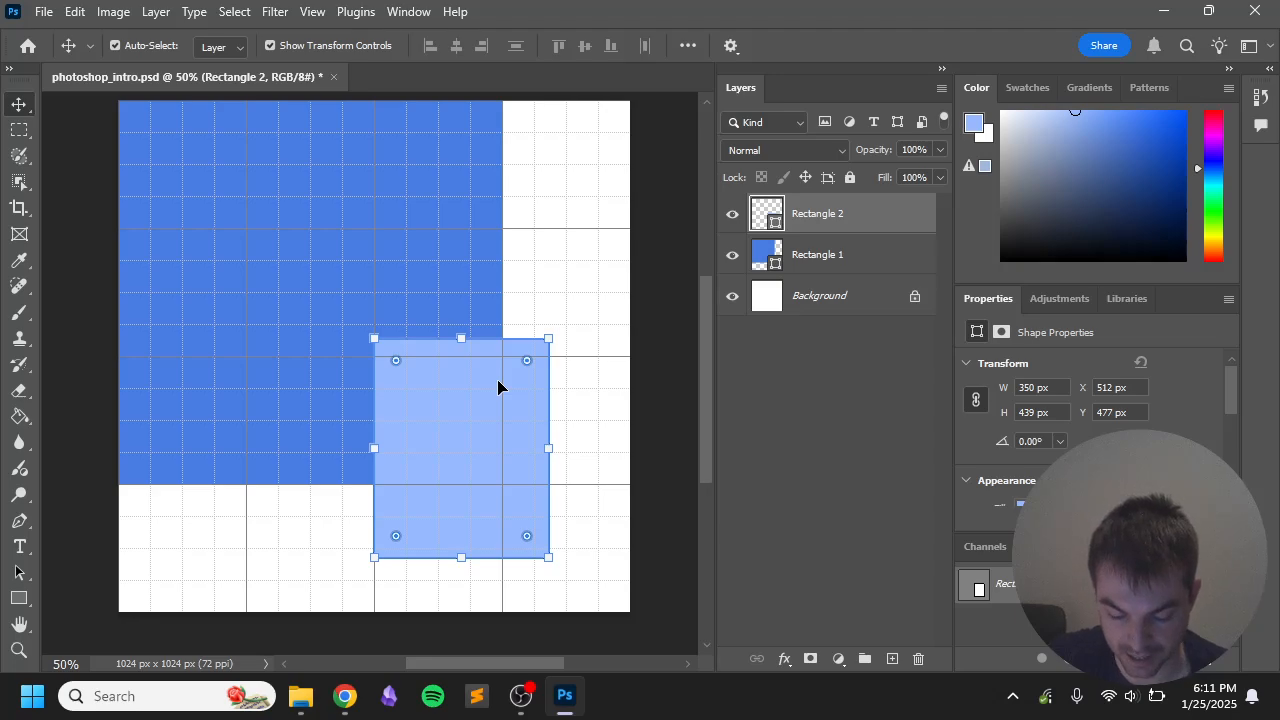
left_click_drag(474, 414, 453, 373)
key("a")
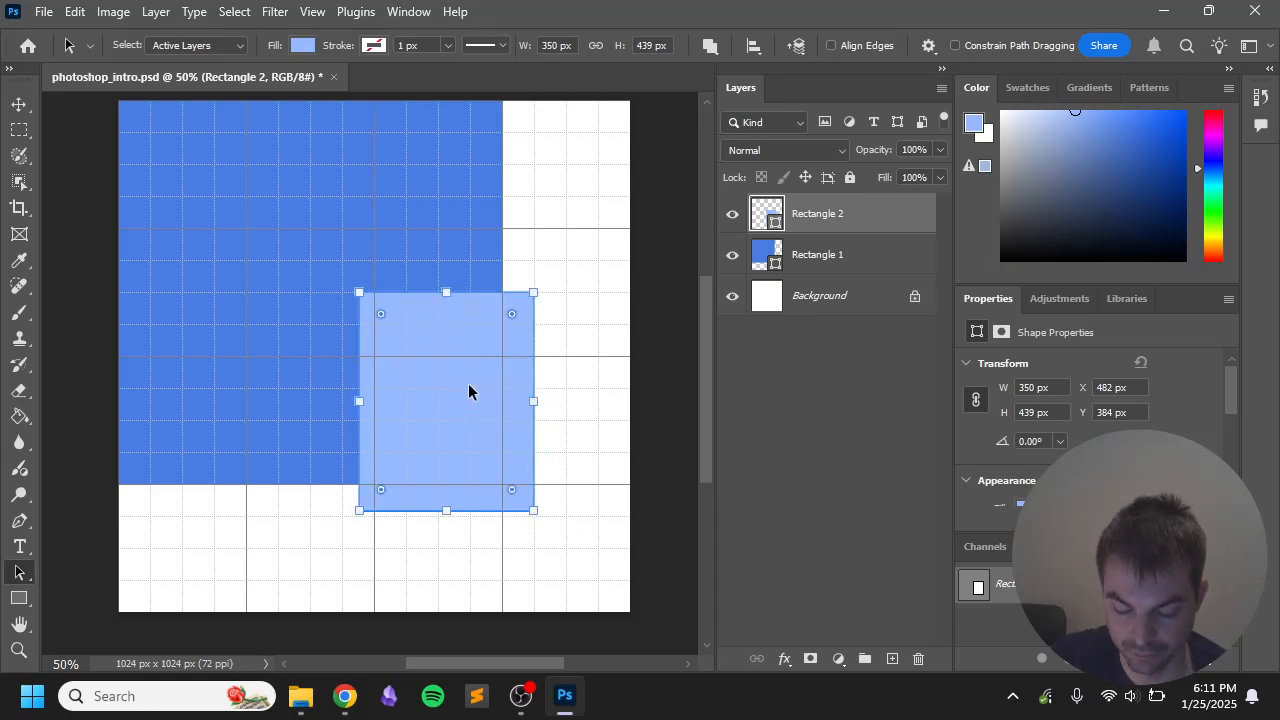
key("v")
left_click_drag(452, 410, 294, 303)
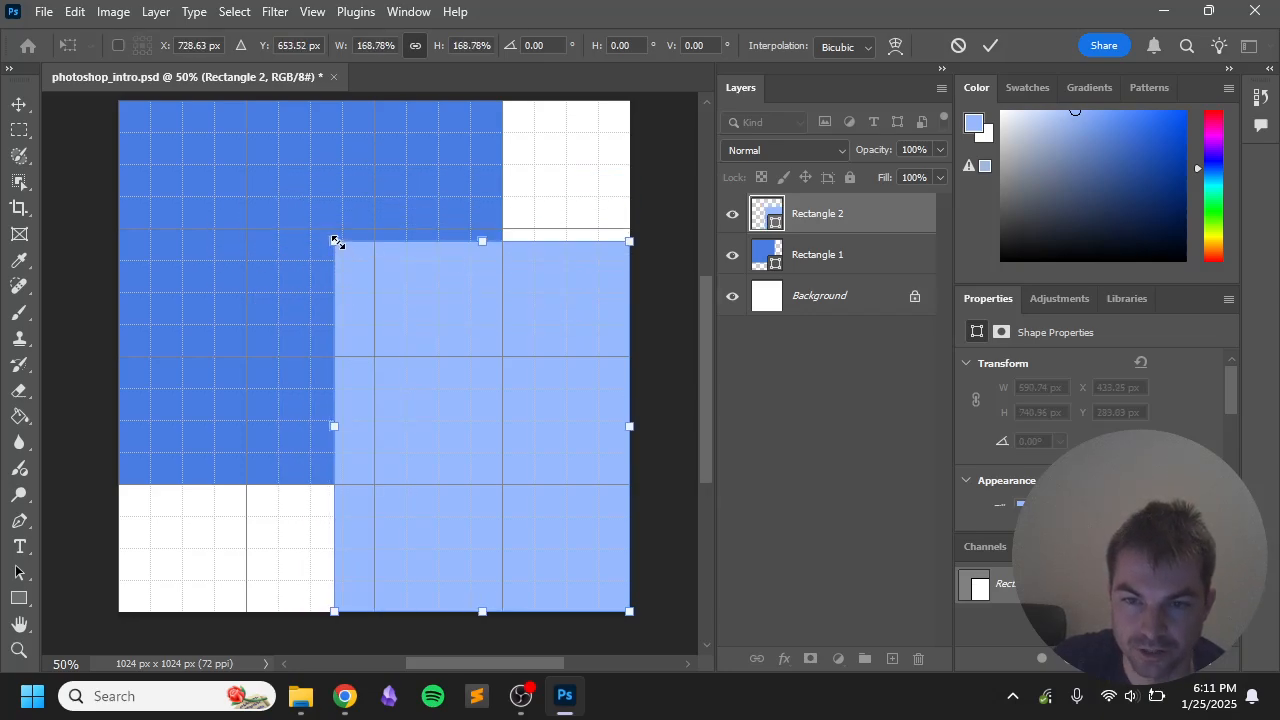
Step: Enlarge Rectangle 2 to 768 × 768 px at X 256, Y 256 and commit it
left_click_drag(335, 242, 246, 228)
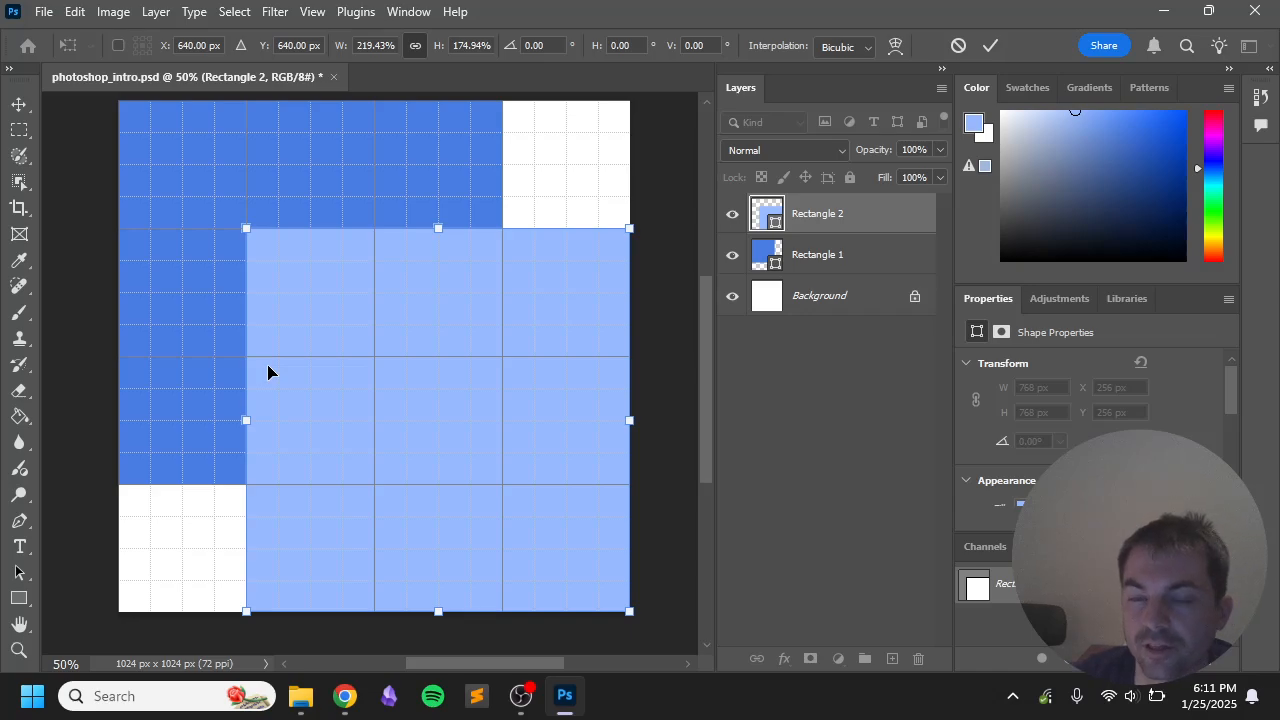
key("Return")
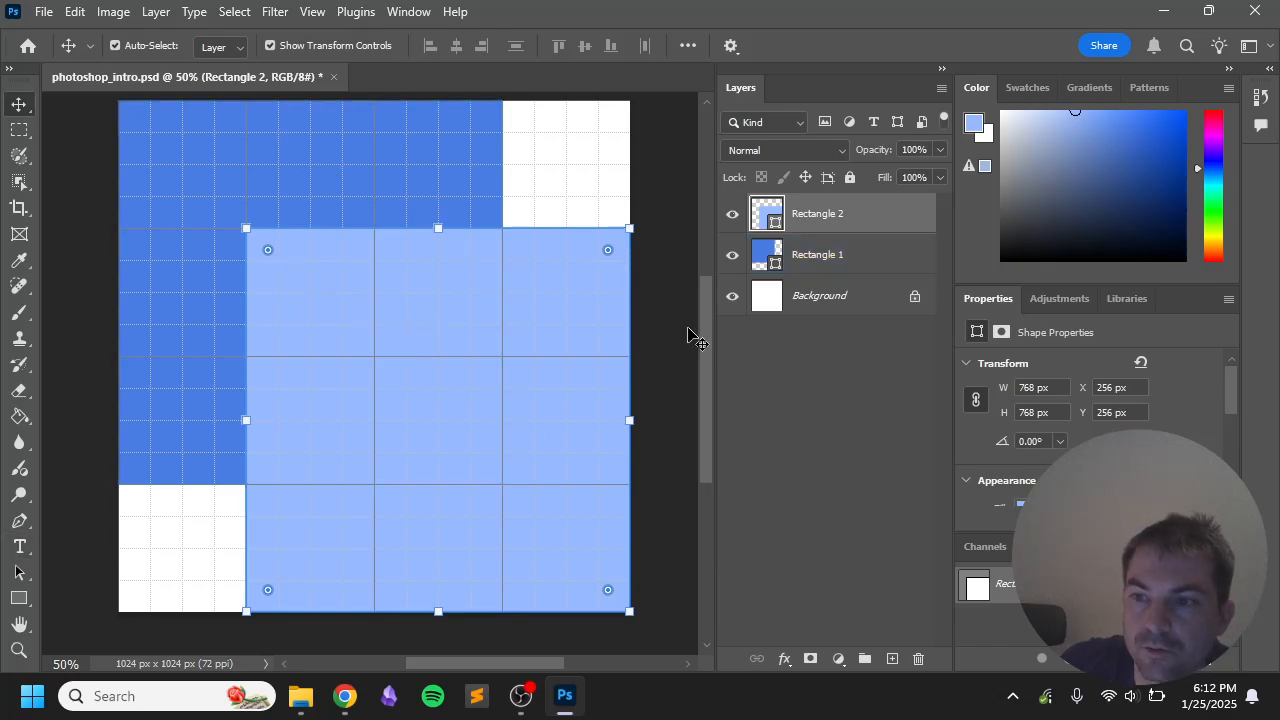
mouse_move(770, 233)
left_mouse_down()
mouse_move(760, 244)
mouse_move(1042, 440)
left_mouse_up()
scroll(1072, 447, "down", 2)
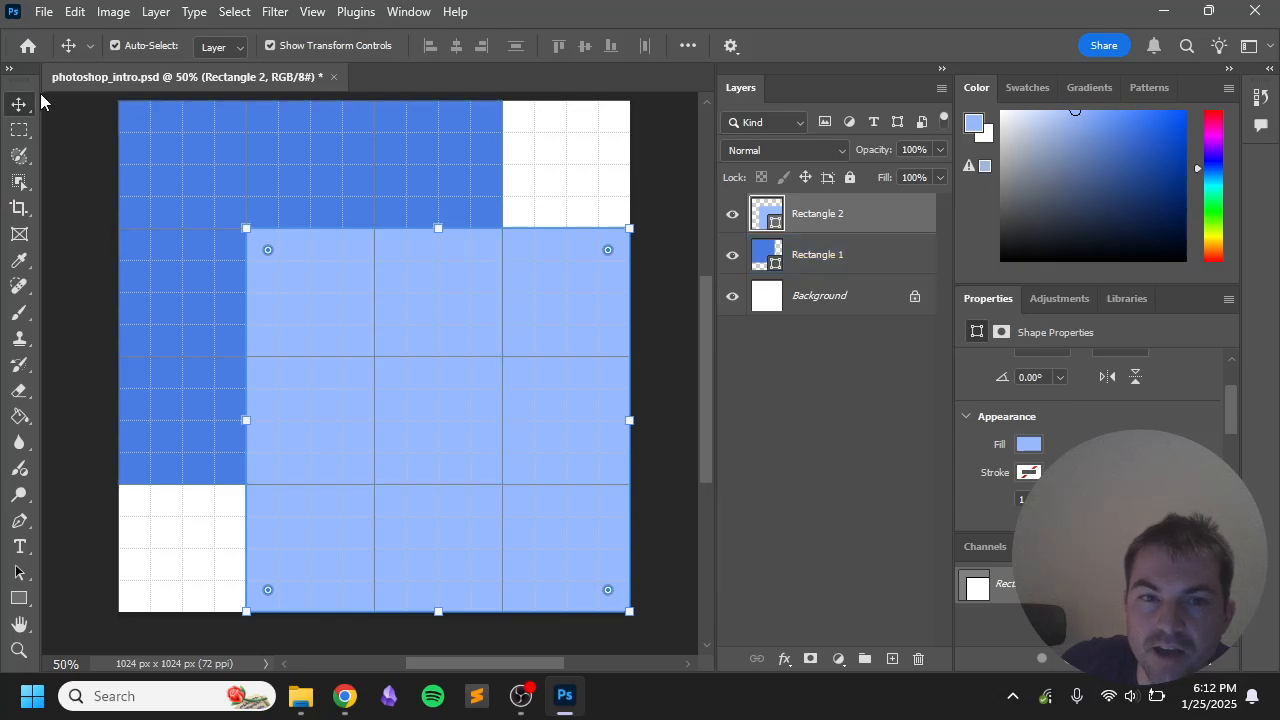
left_click(18, 573)
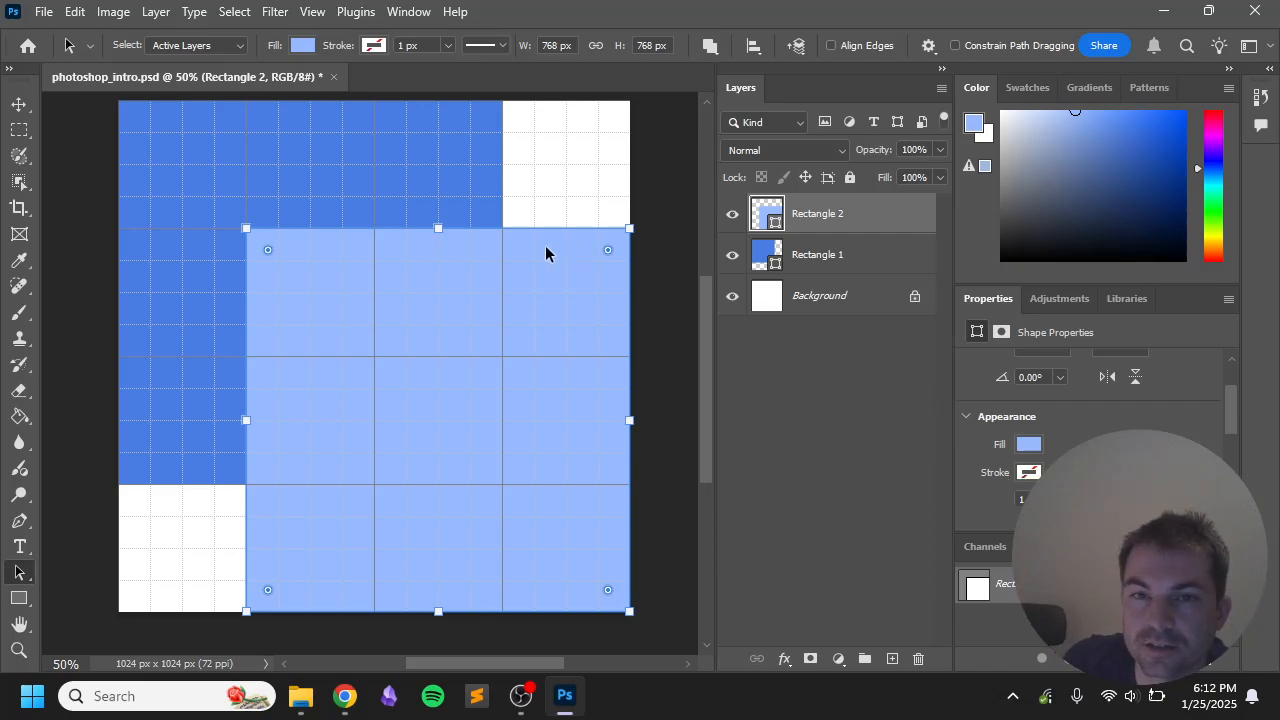
Step: Change Rectangle 2's fill to a warm yellow (H 45, S 62), then deselect it
left_click(303, 45)
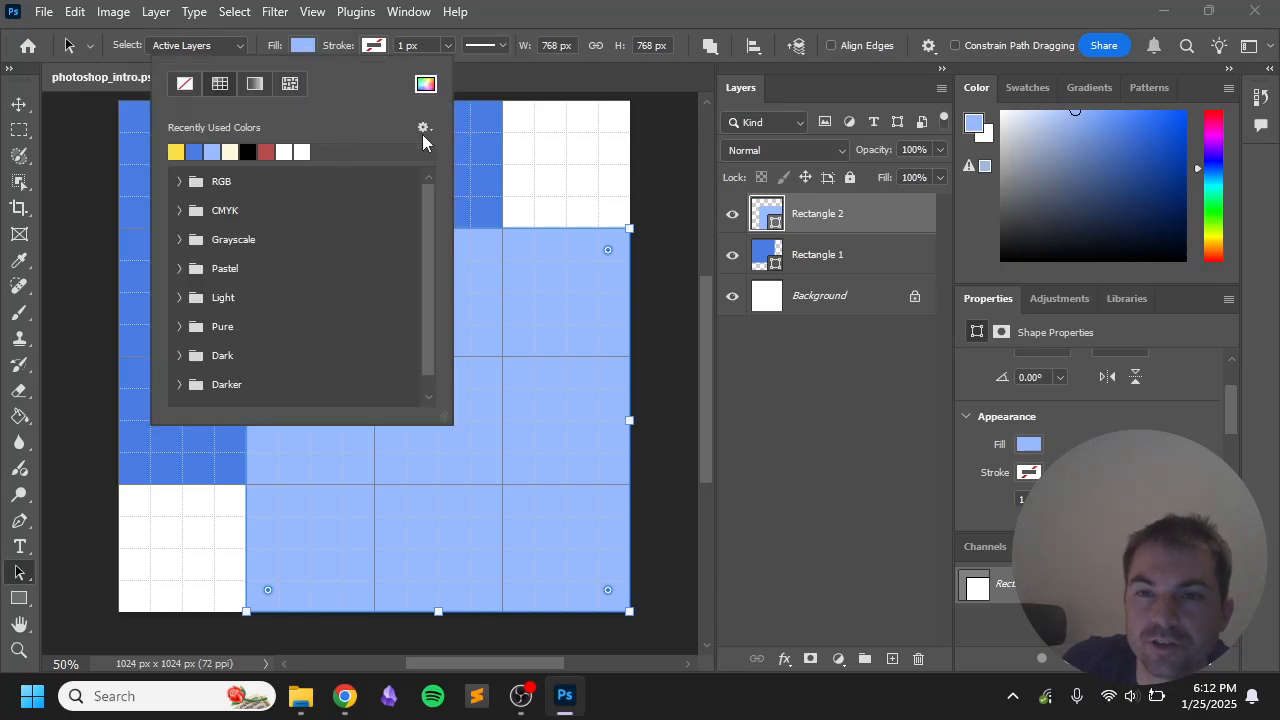
left_click(426, 84)
left_click(1027, 447)
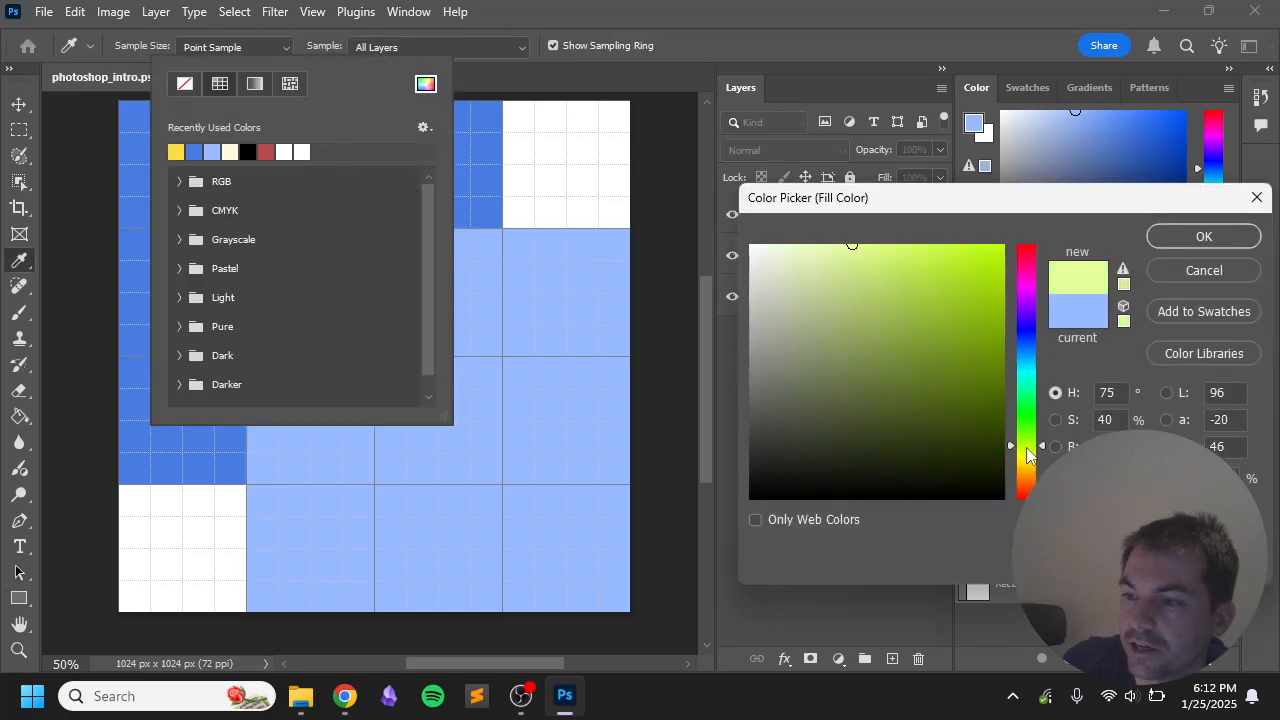
left_click(1028, 467)
mouse_move(963, 414)
left_mouse_down()
mouse_move(891, 246)
mouse_move(908, 244)
left_mouse_up()
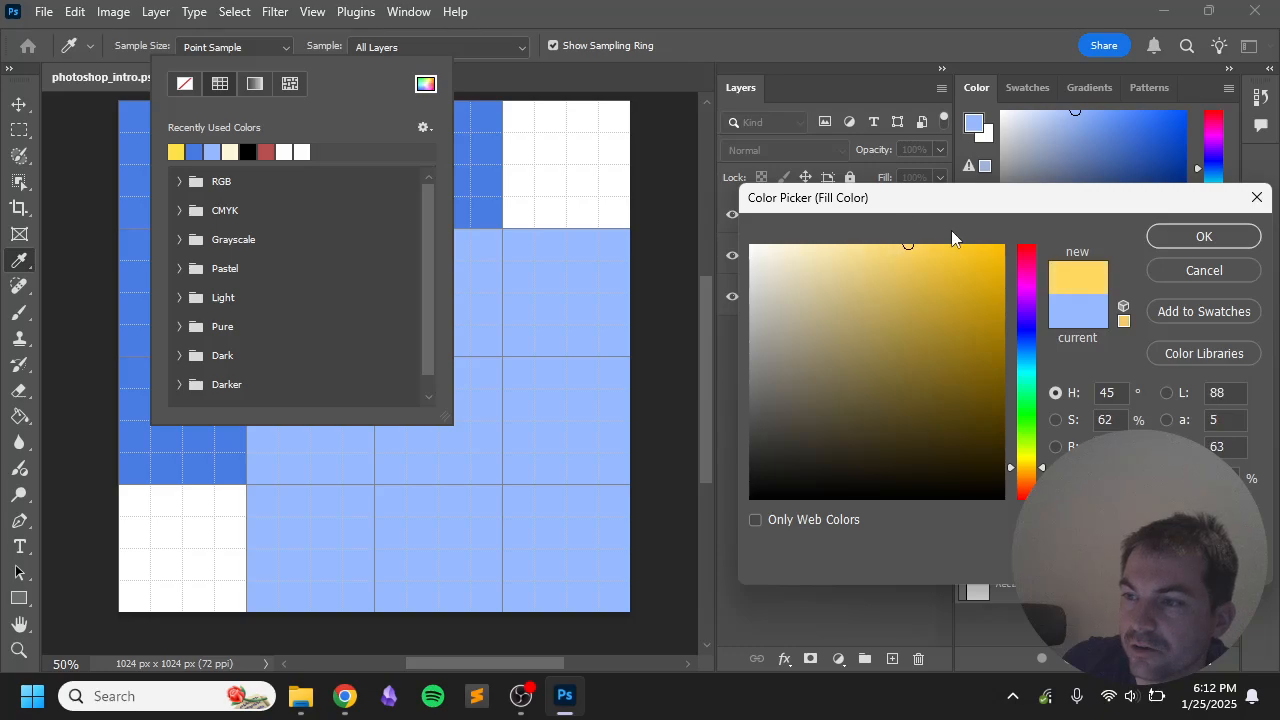
left_click(1199, 237)
left_click(301, 46)
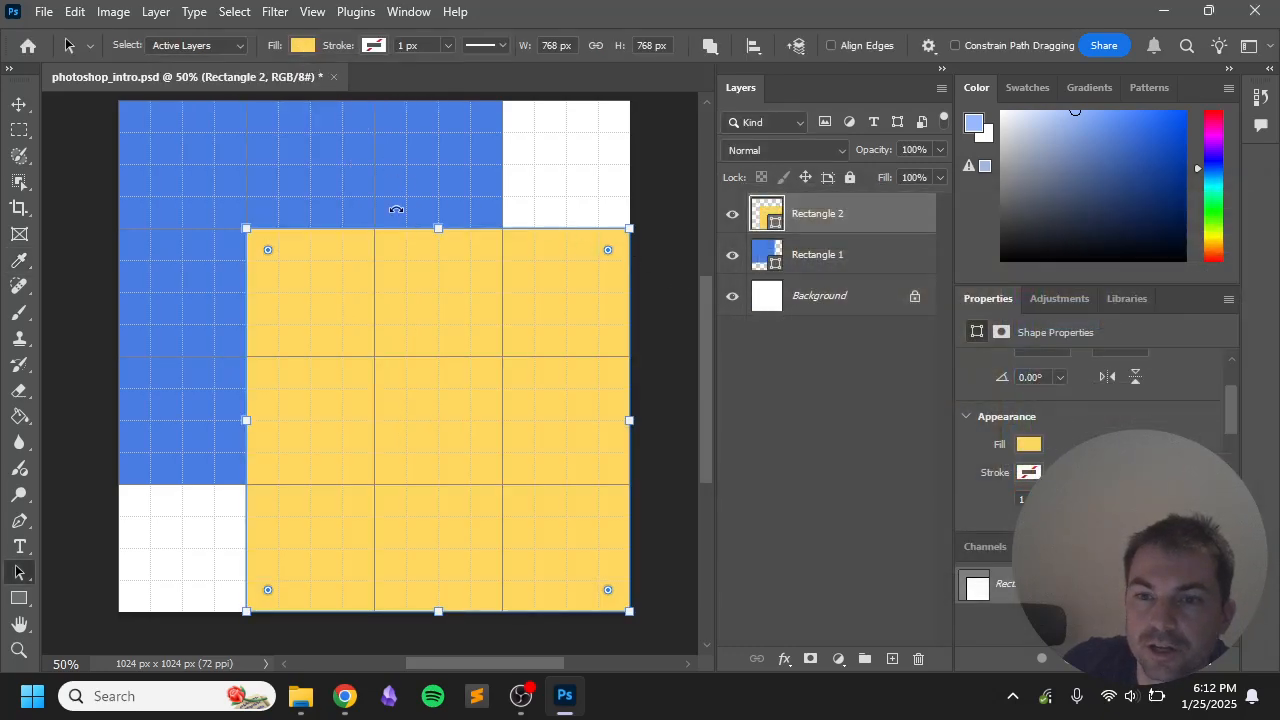
left_click(666, 291)
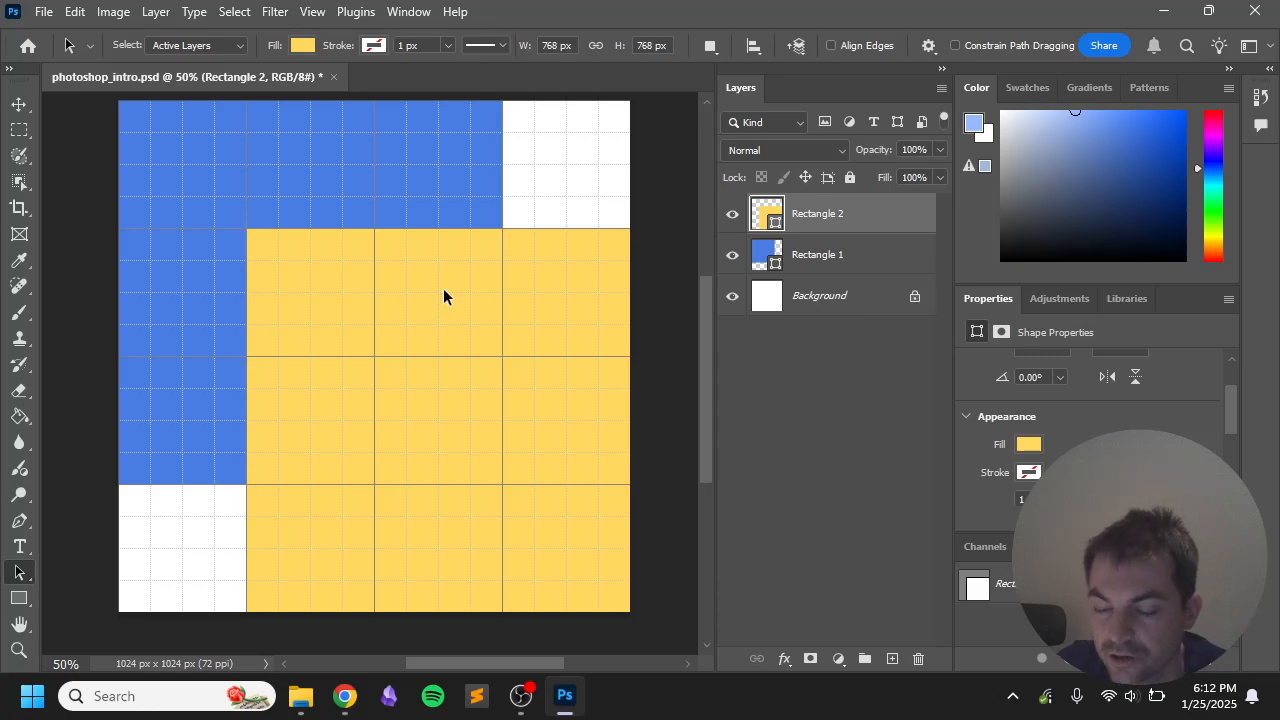
Step: Rename the Rectangle 1 layer to 'blue rect'
double_click(825, 255)
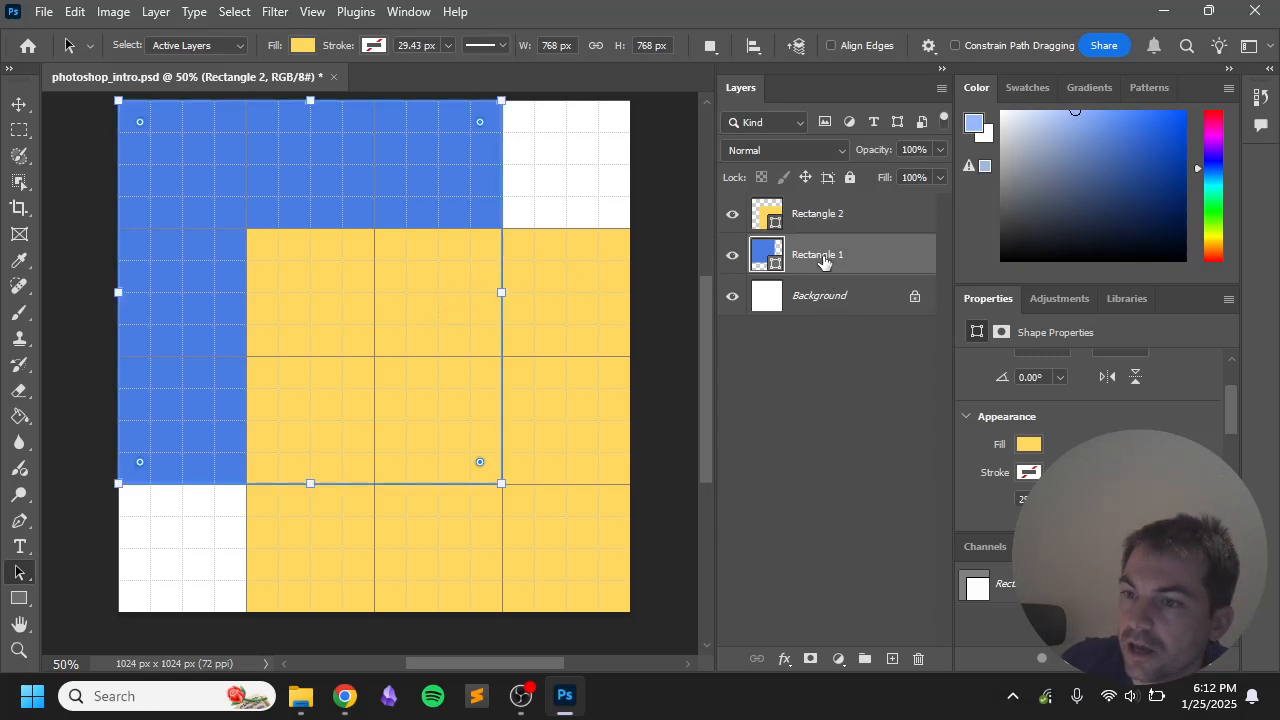
left_click(807, 348)
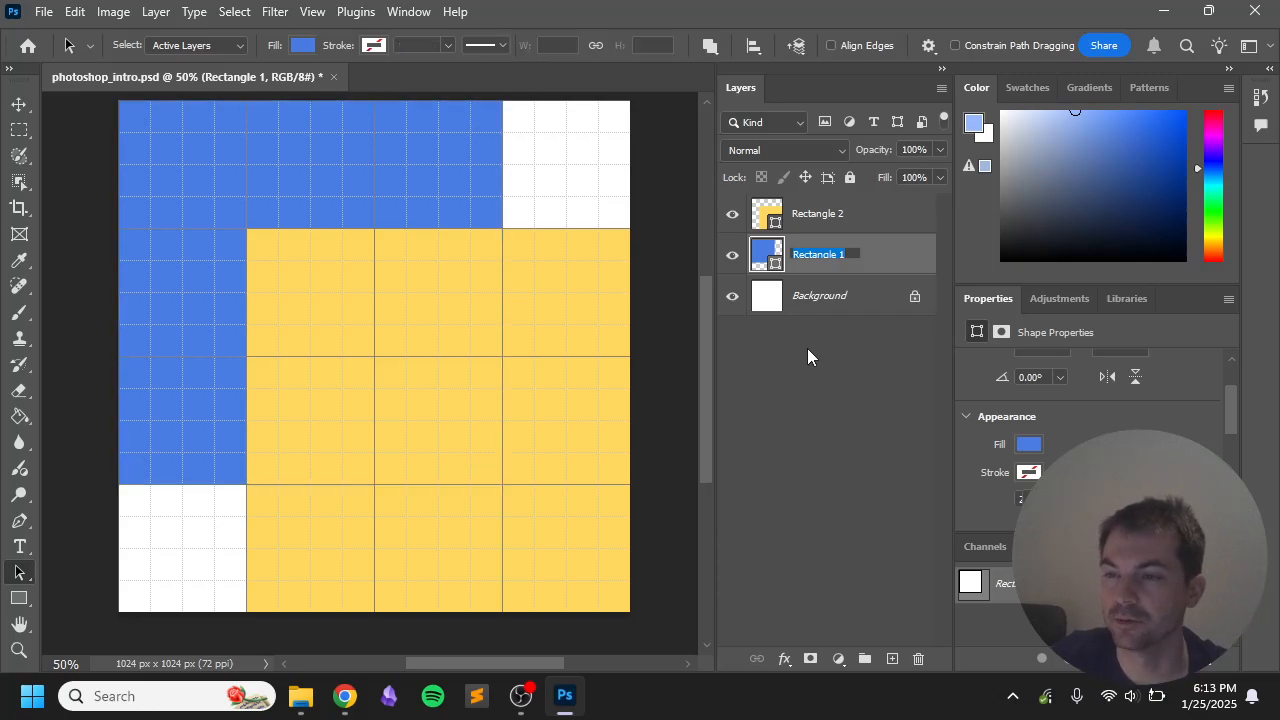
double_click(812, 257)
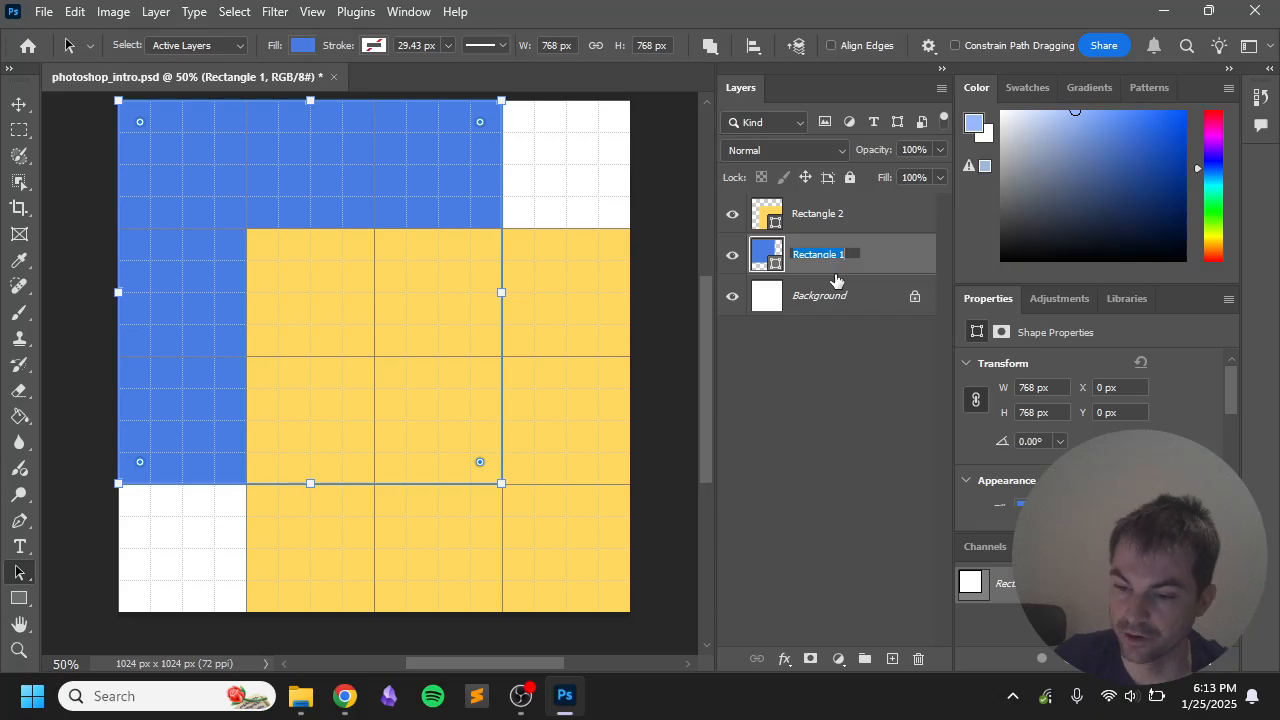
type("blue rect")
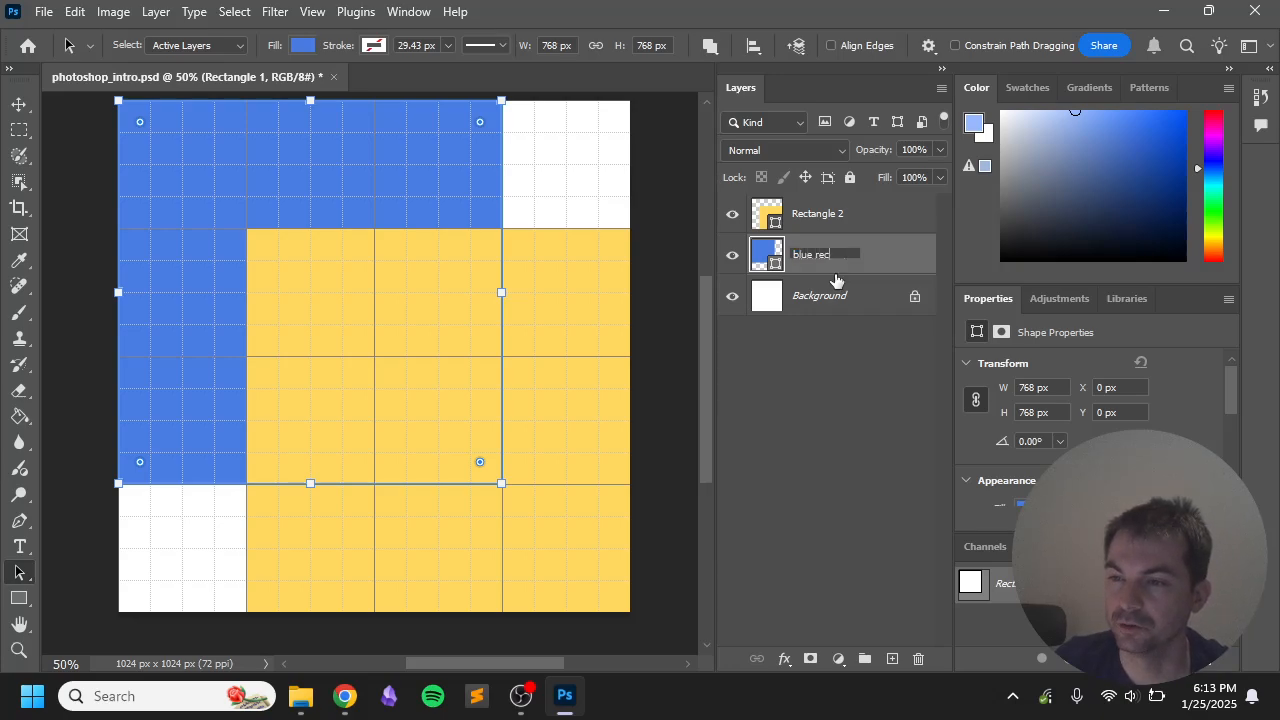
key("Return")
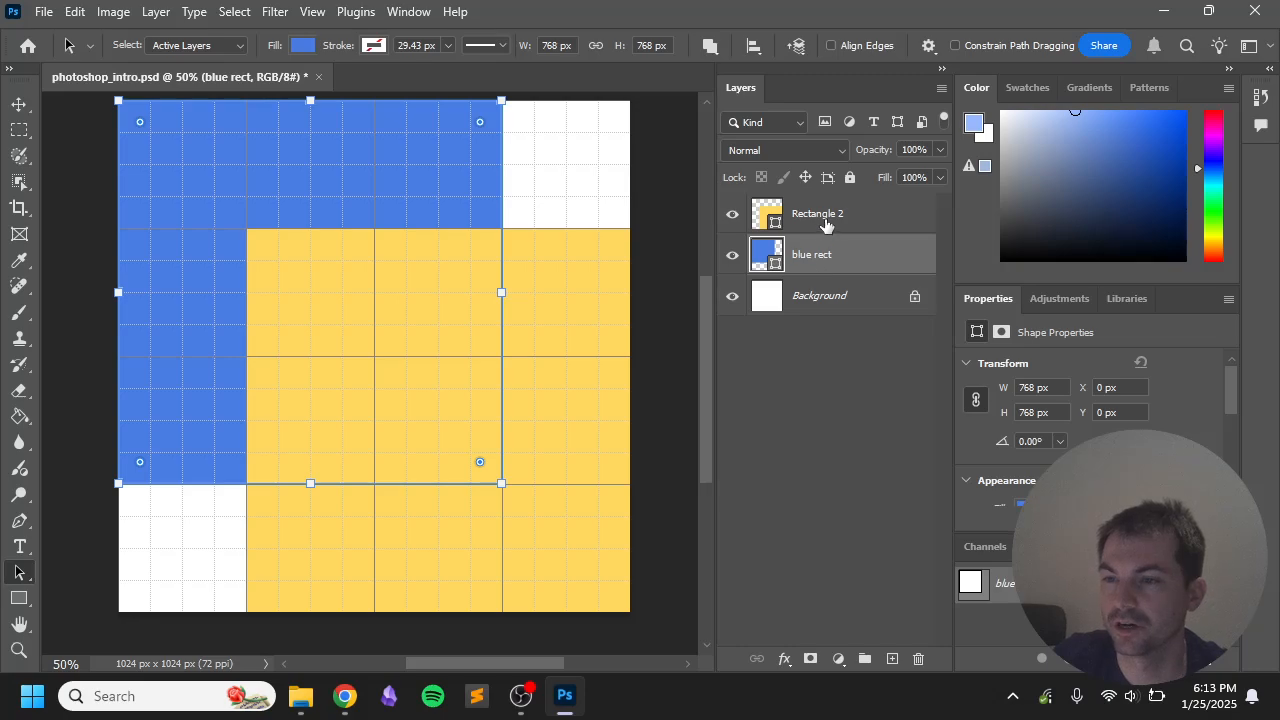
Step: Rename the Rectangle 2 layer to 'yellow rect' and toggle both squares' visibility to check
double_click(826, 218)
type("ve")
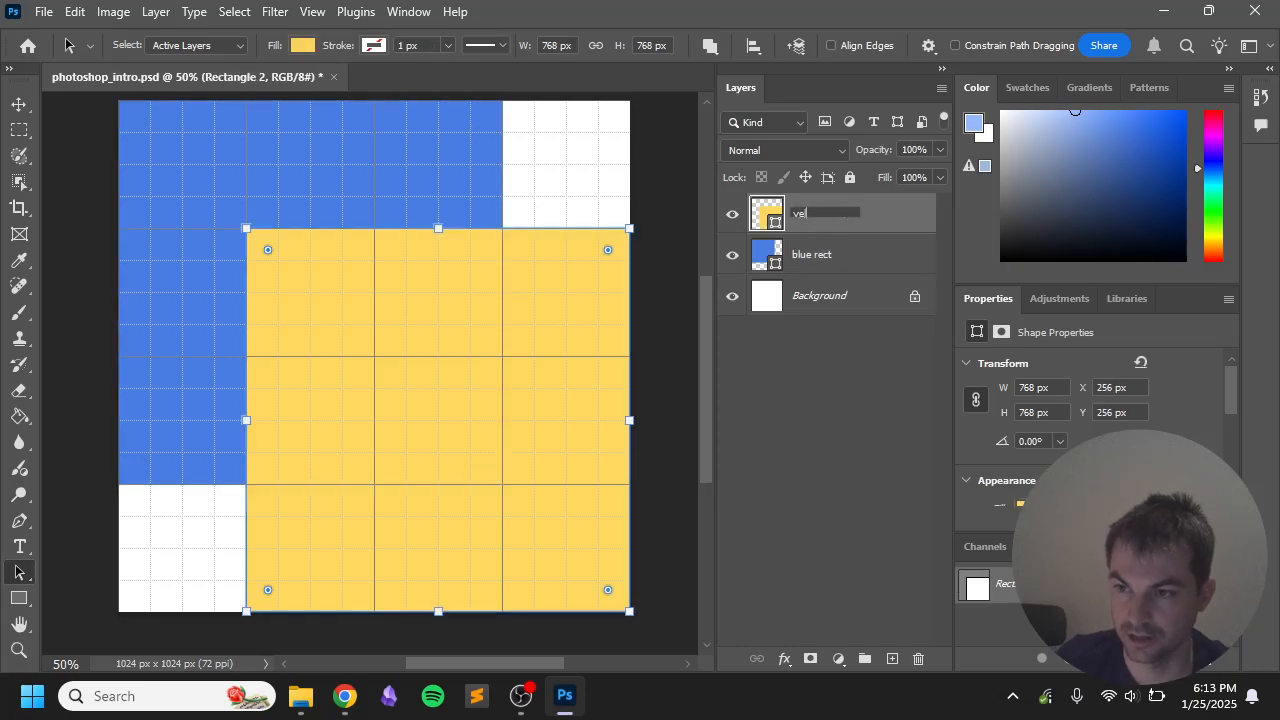
type("llow rect")
key("Return")
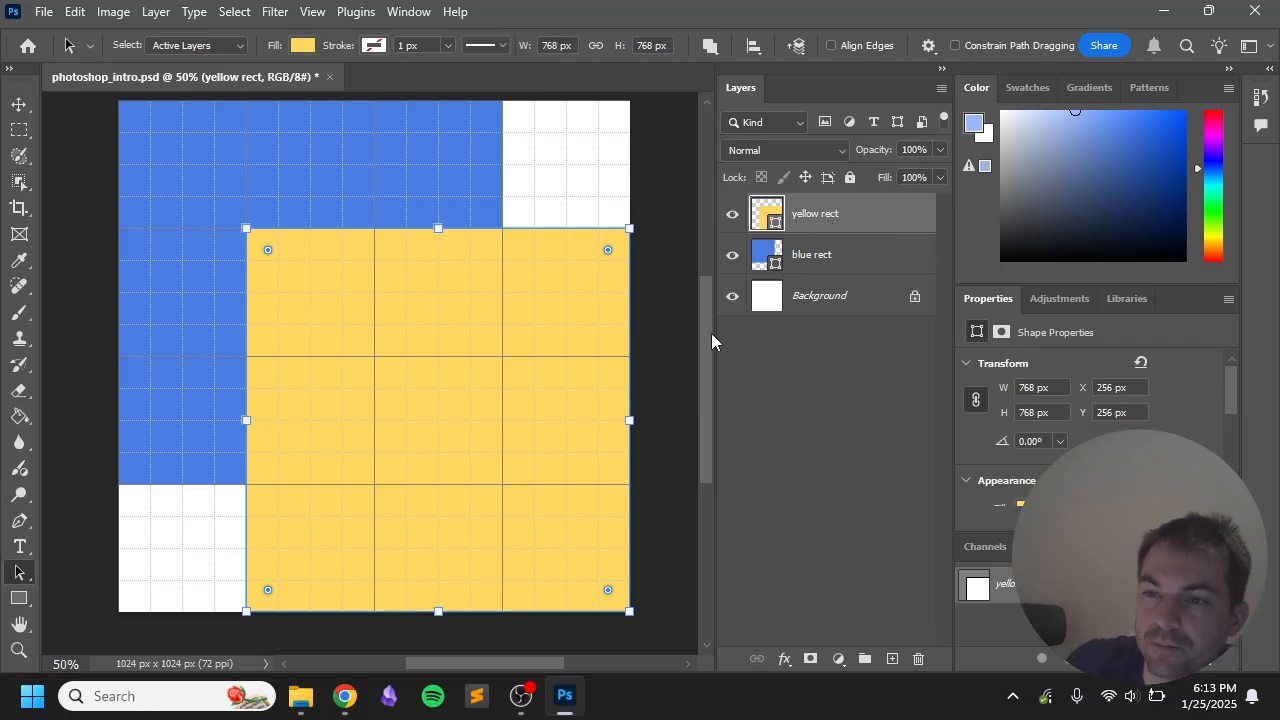
left_click(684, 302)
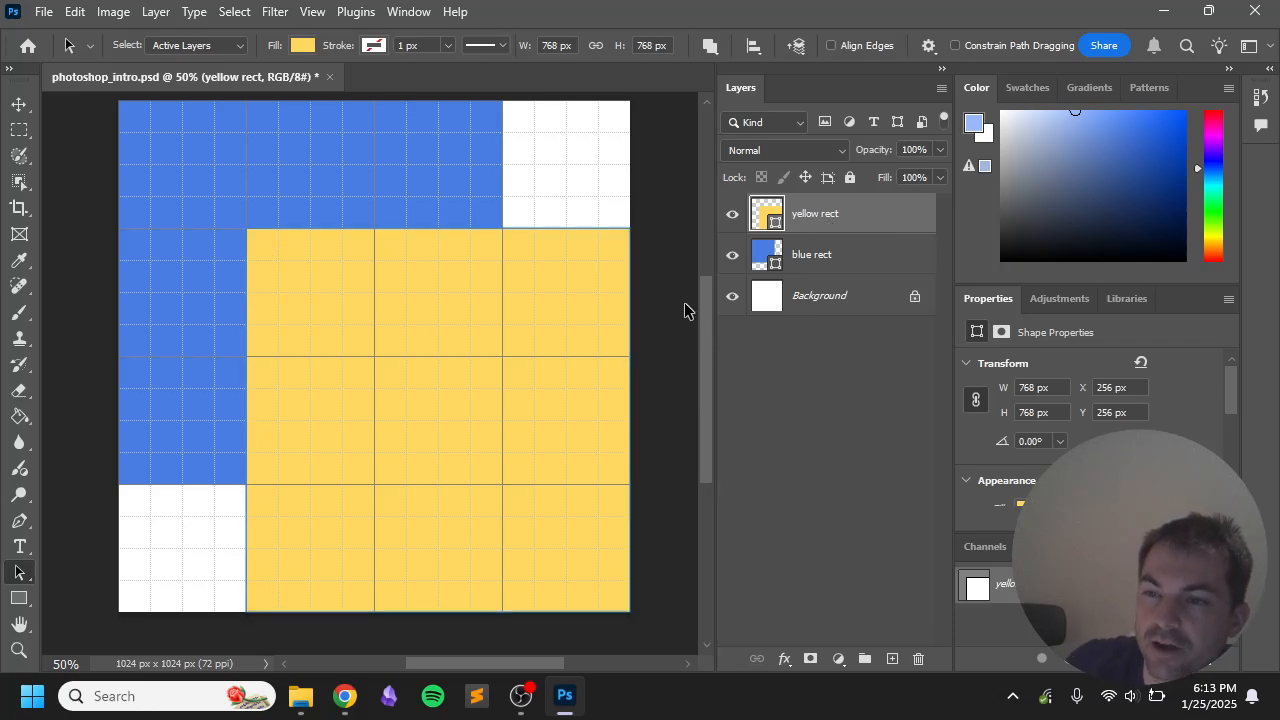
left_click(732, 213)
left_click(731, 215)
left_click(731, 255)
left_click(732, 255)
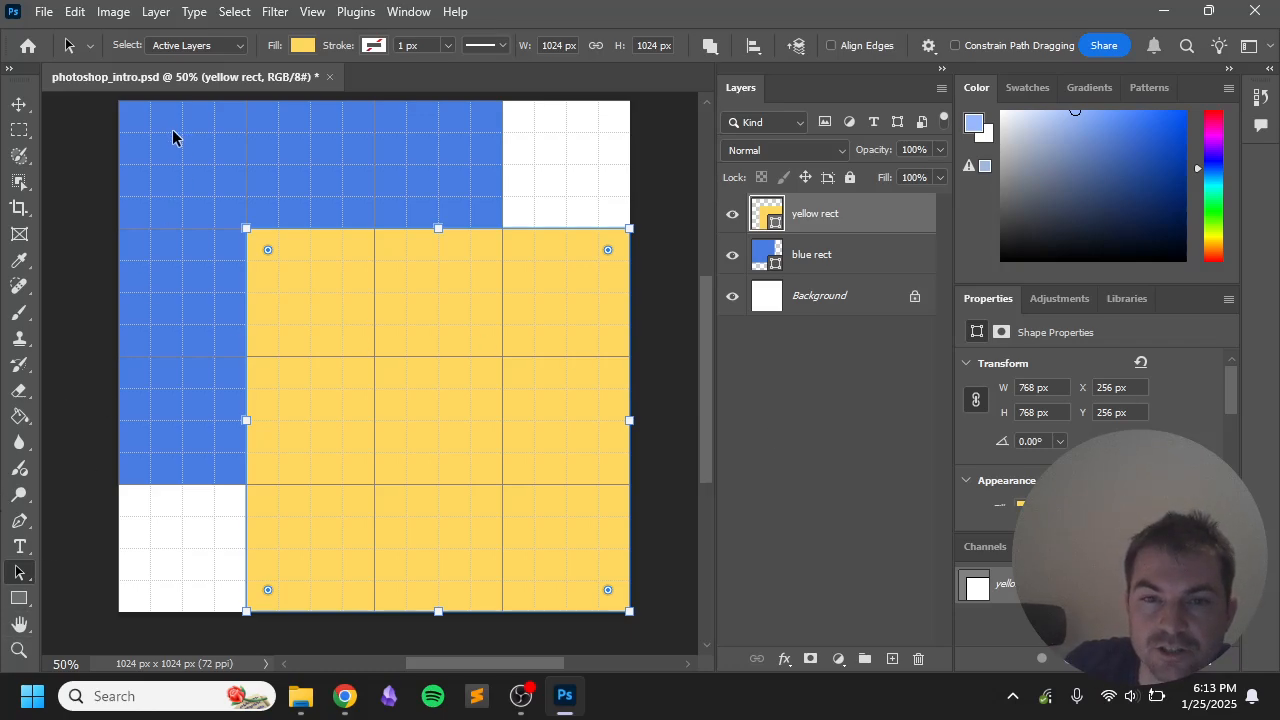
left_click(172, 175)
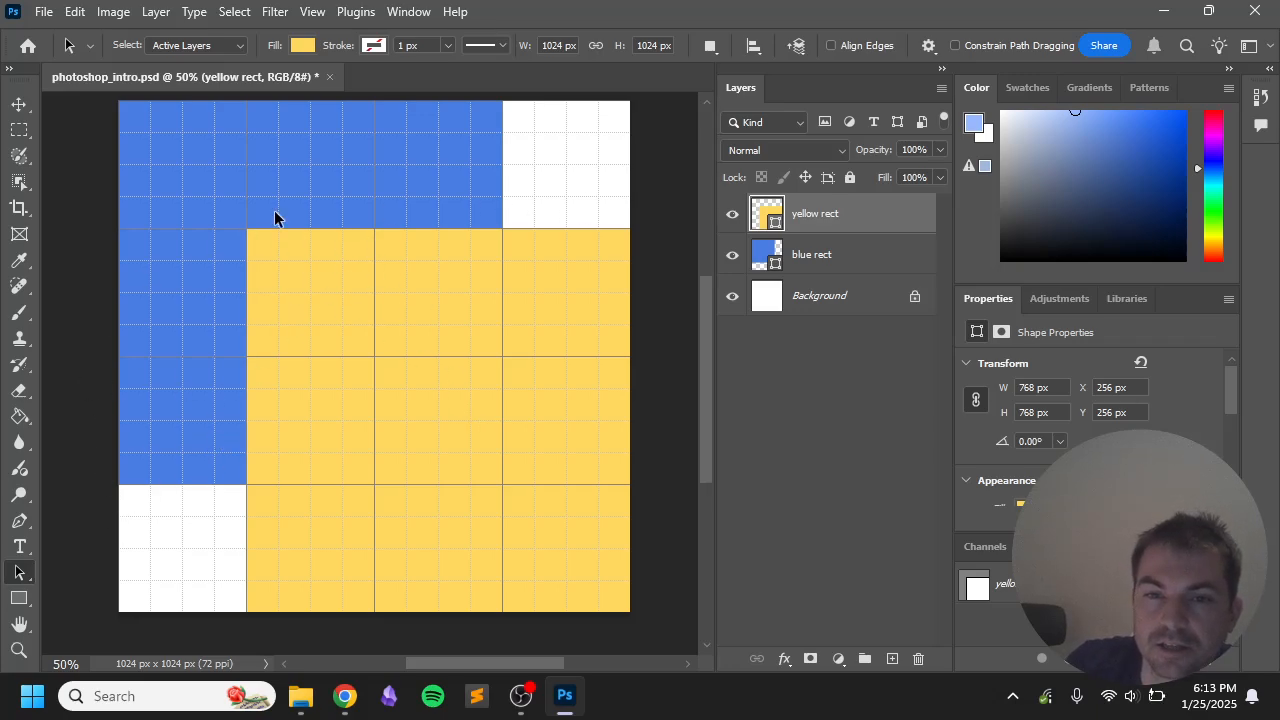
left_click(324, 294)
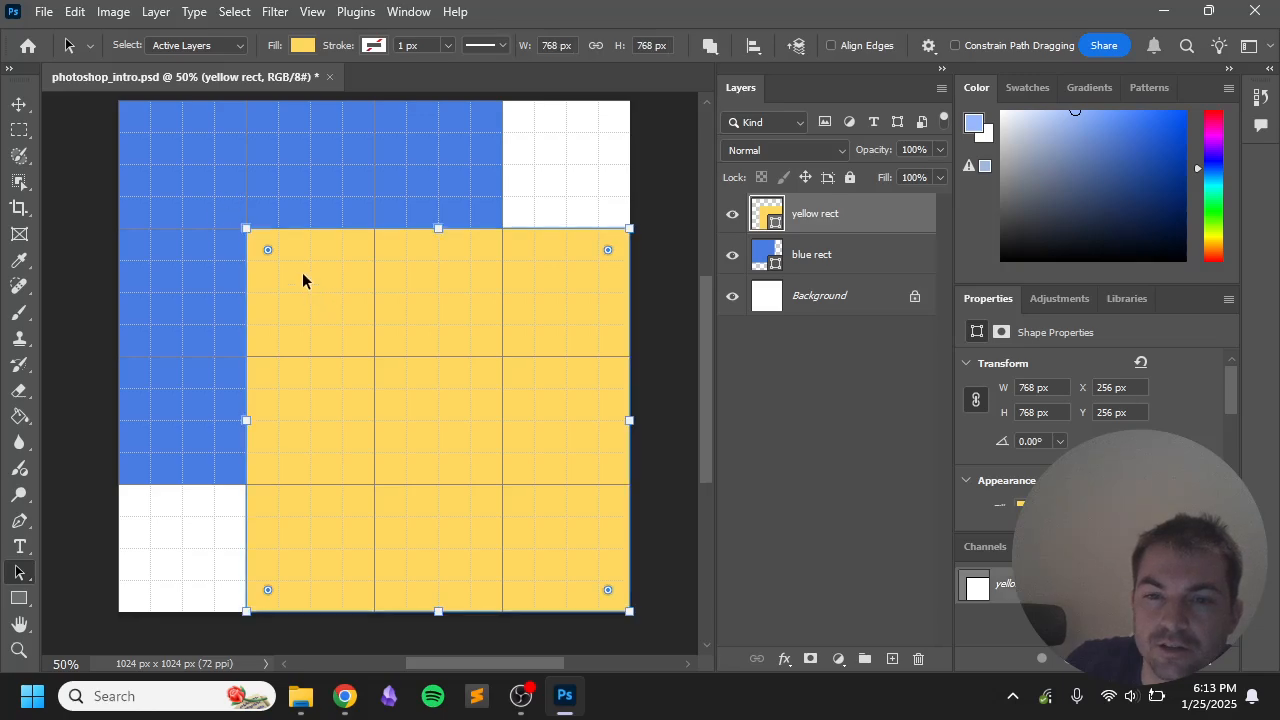
left_click(204, 172)
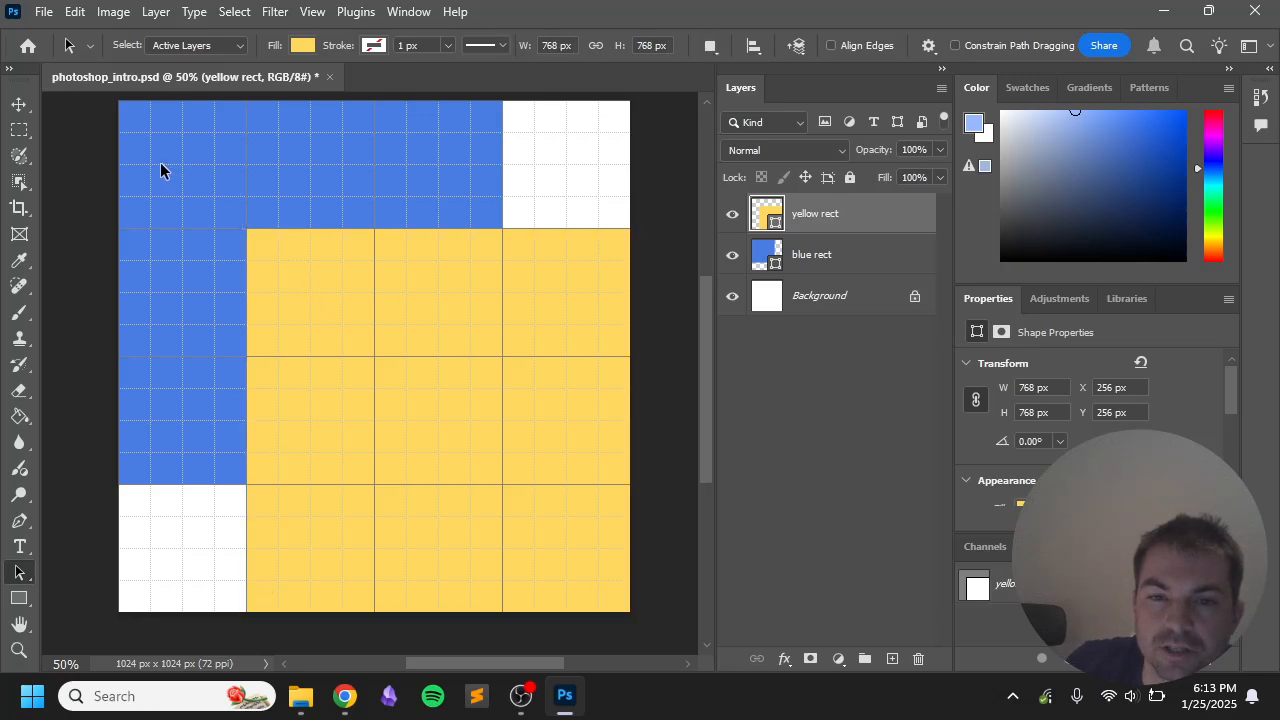
left_click(474, 322)
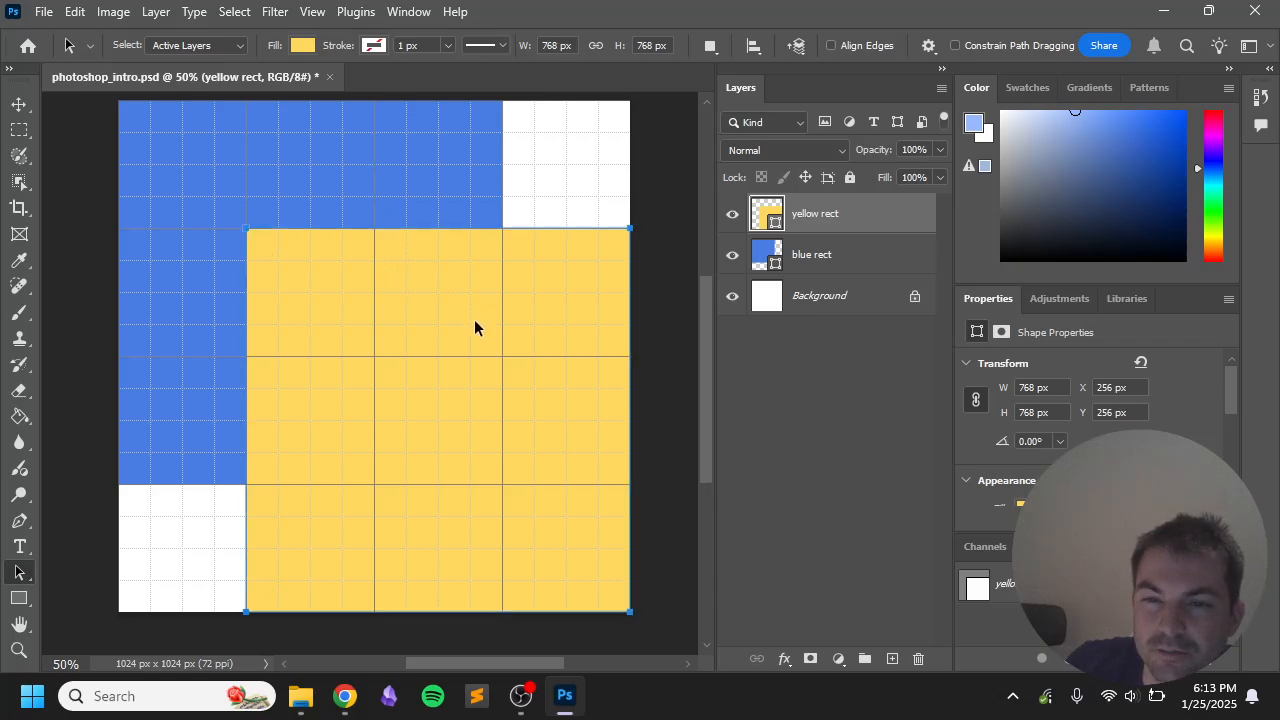
left_click(258, 173)
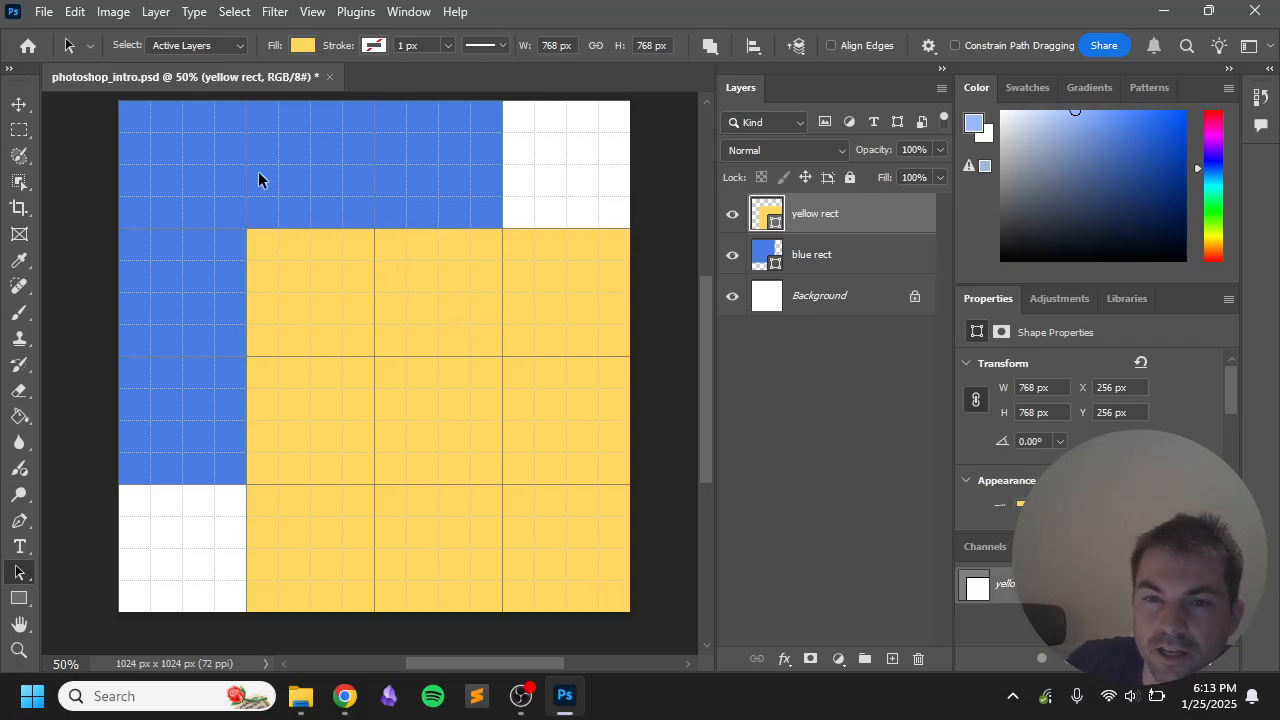
left_click_drag(866, 257, 820, 207)
left_click(660, 200)
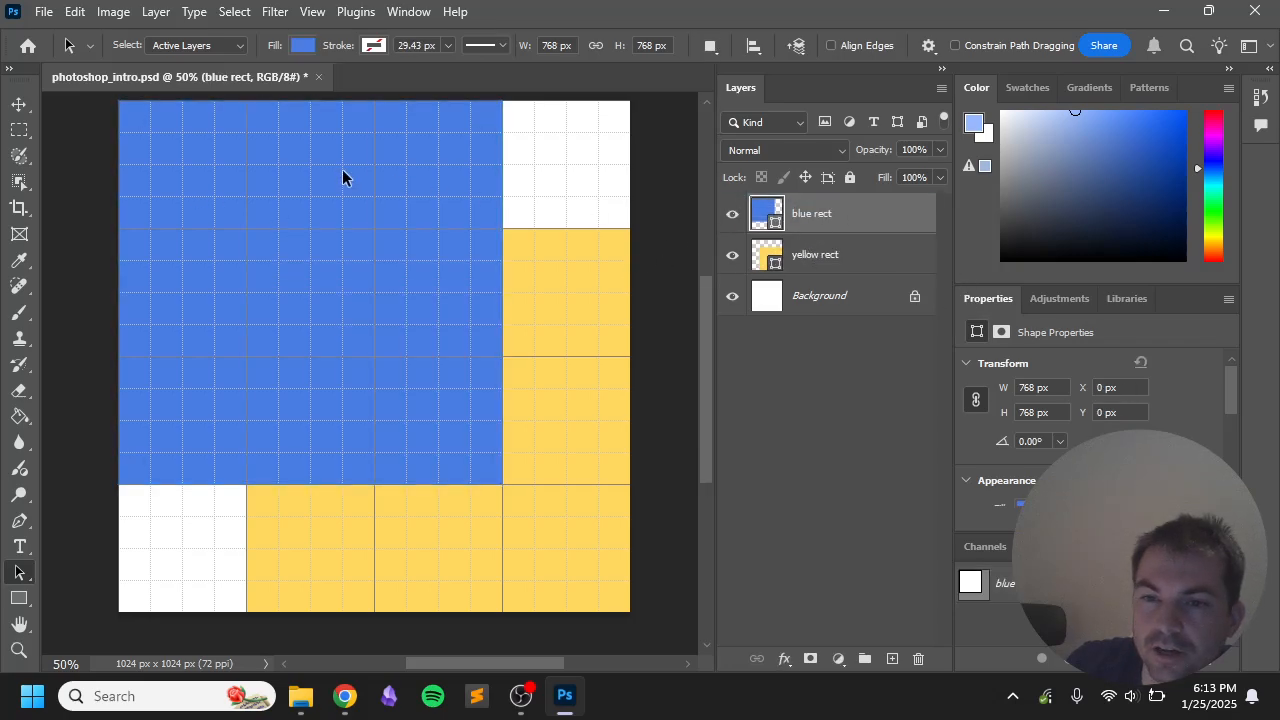
left_click(575, 264)
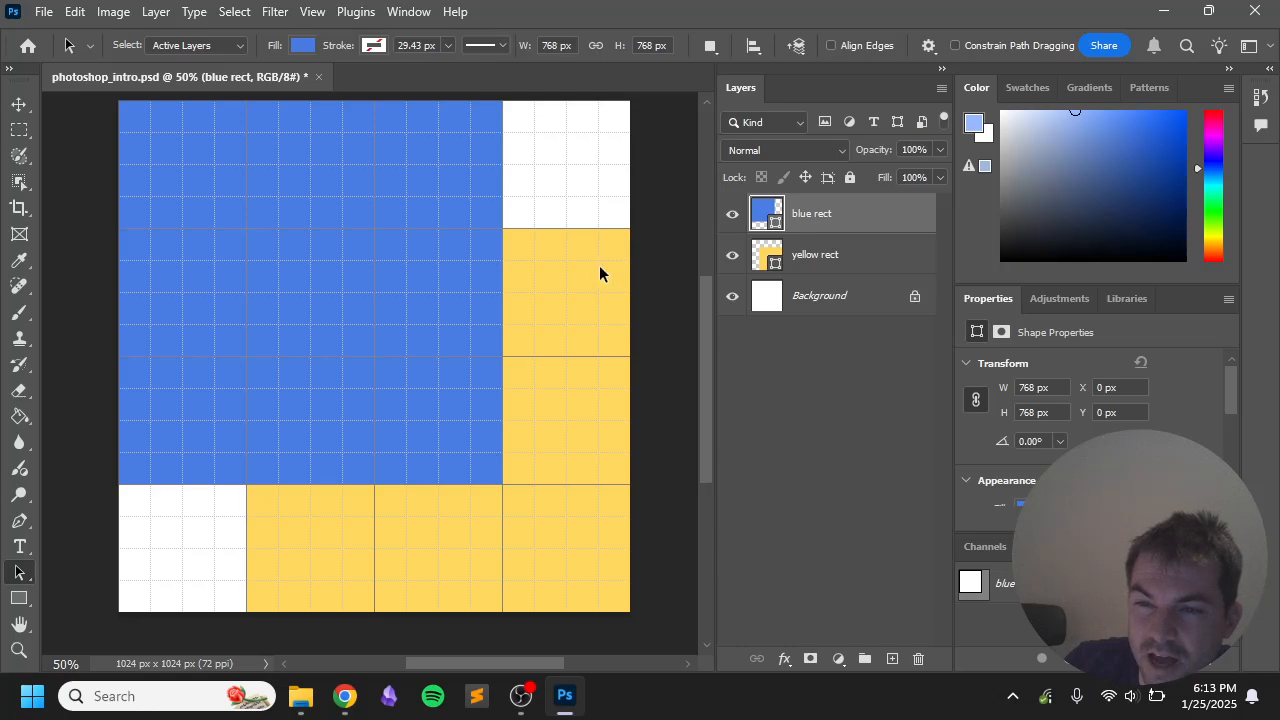
left_click(443, 206)
left_click(593, 240)
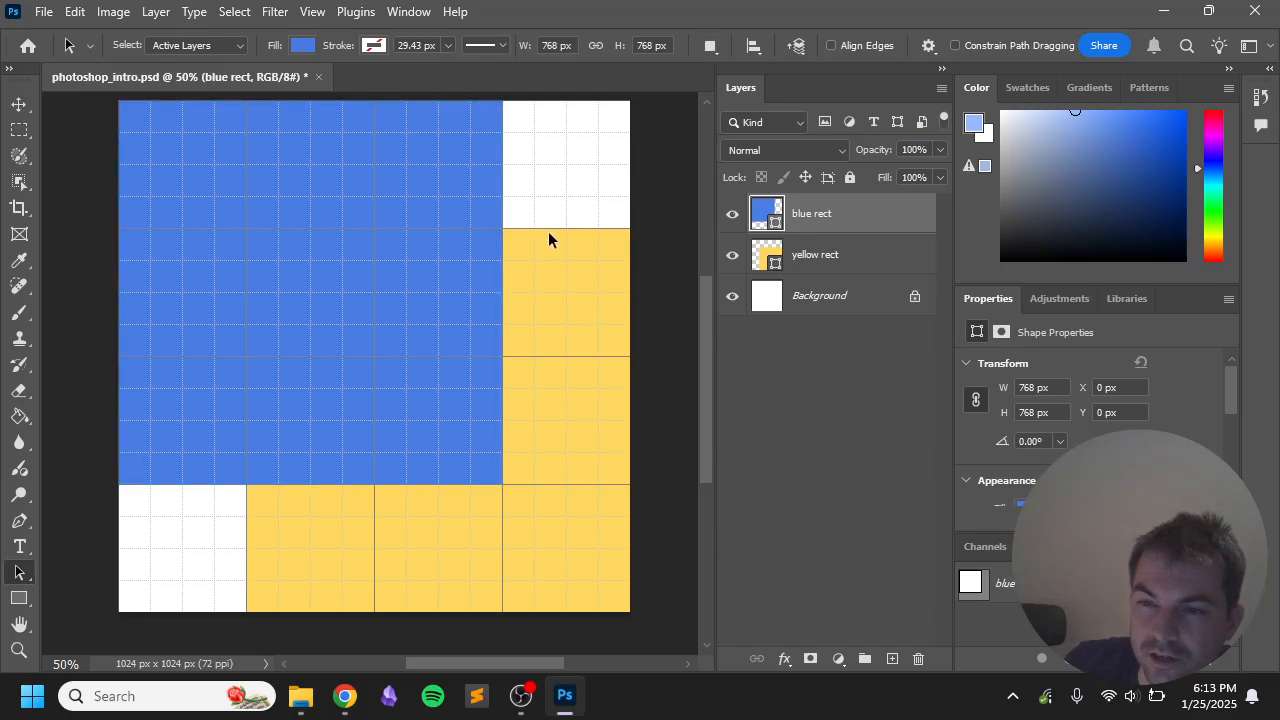
left_click(818, 256)
left_click_drag(818, 256, 812, 212)
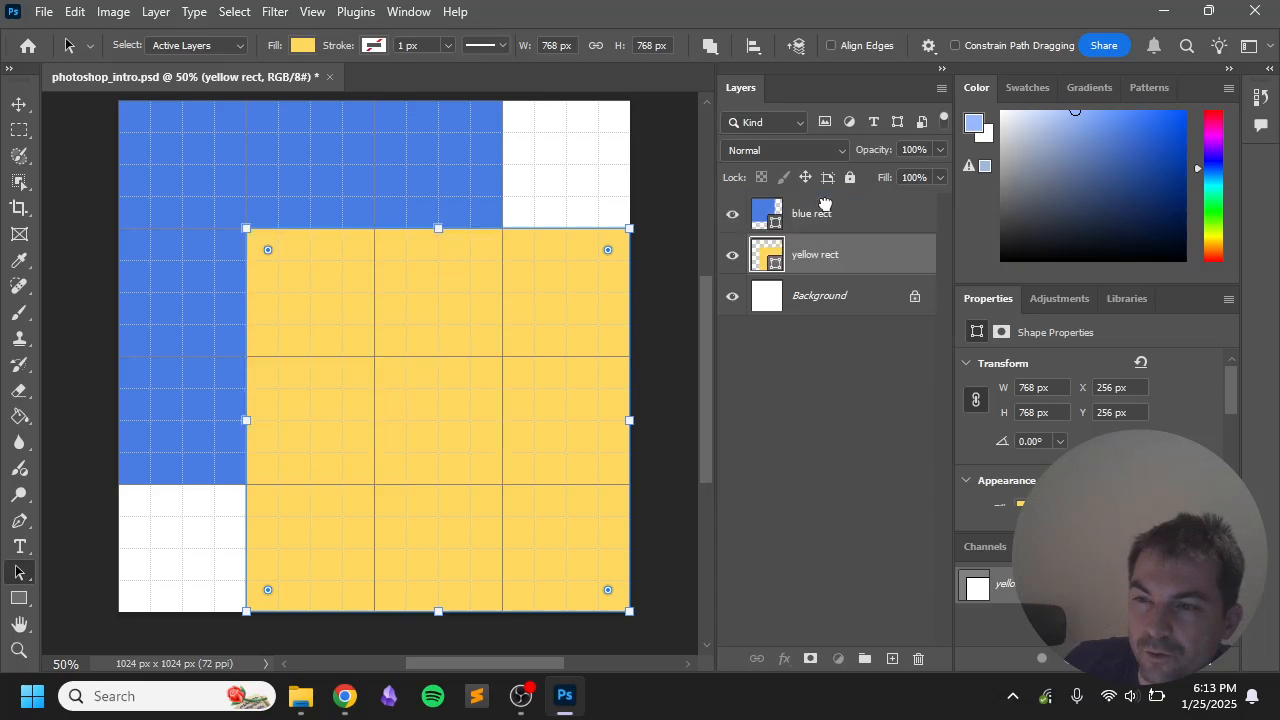
left_click(662, 180)
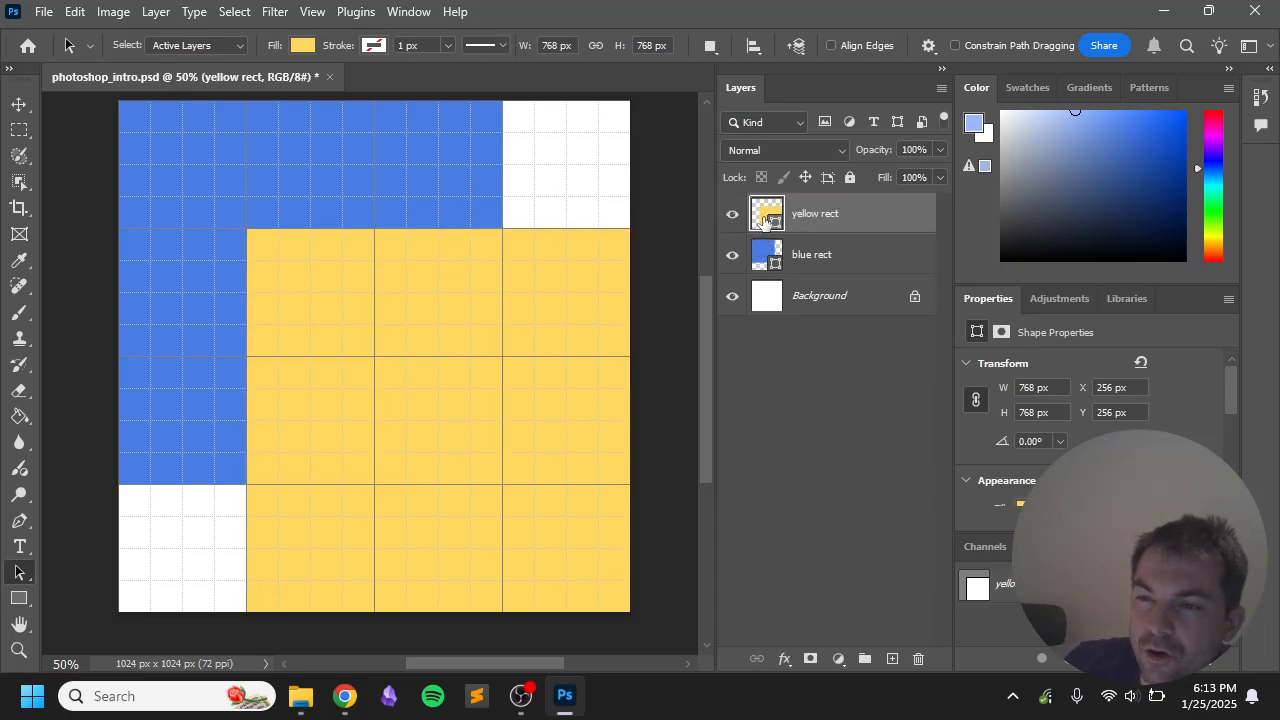
left_click(764, 259)
left_click(770, 226)
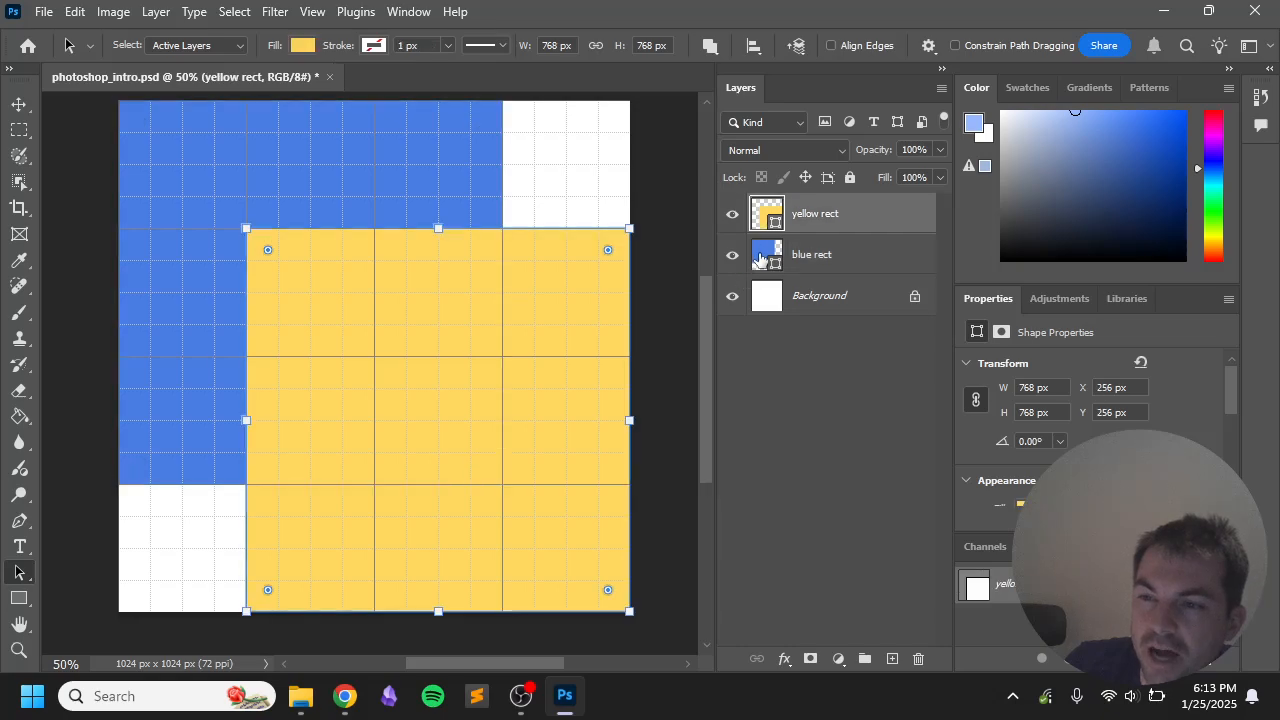
left_click(760, 262)
left_click(772, 225)
left_click(771, 259)
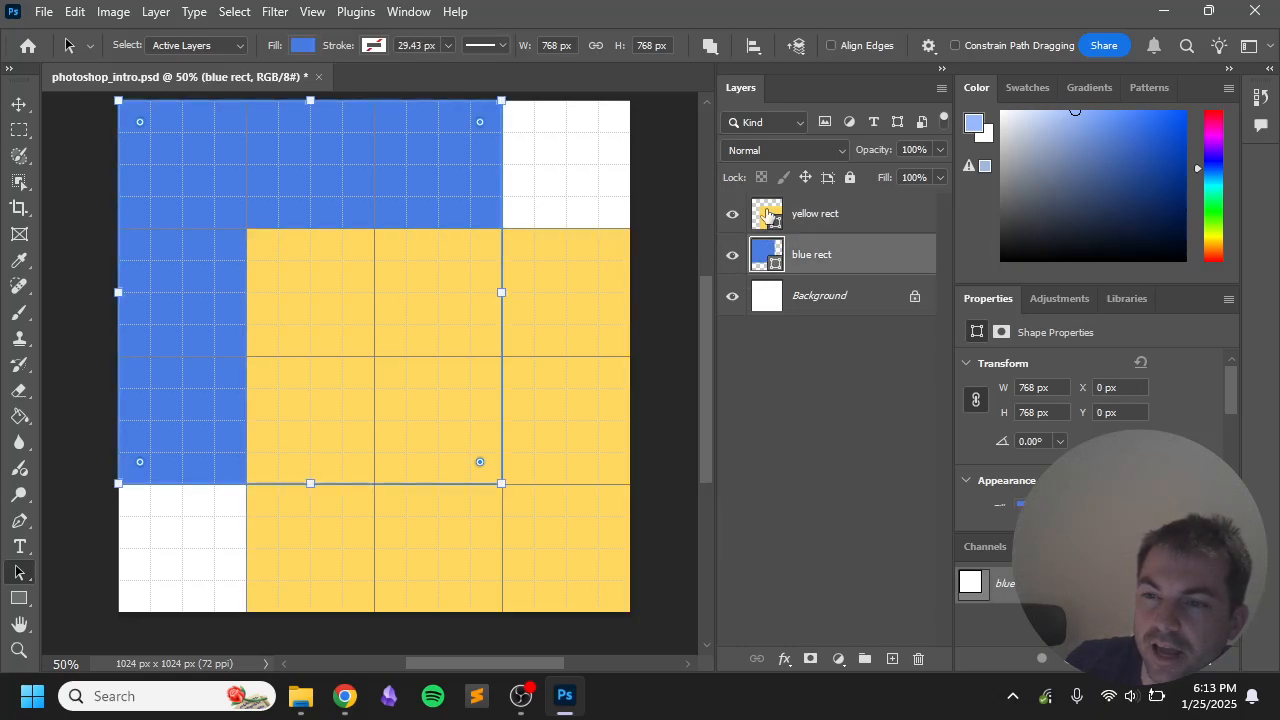
left_click(770, 222)
left_click(771, 255)
left_click(771, 225)
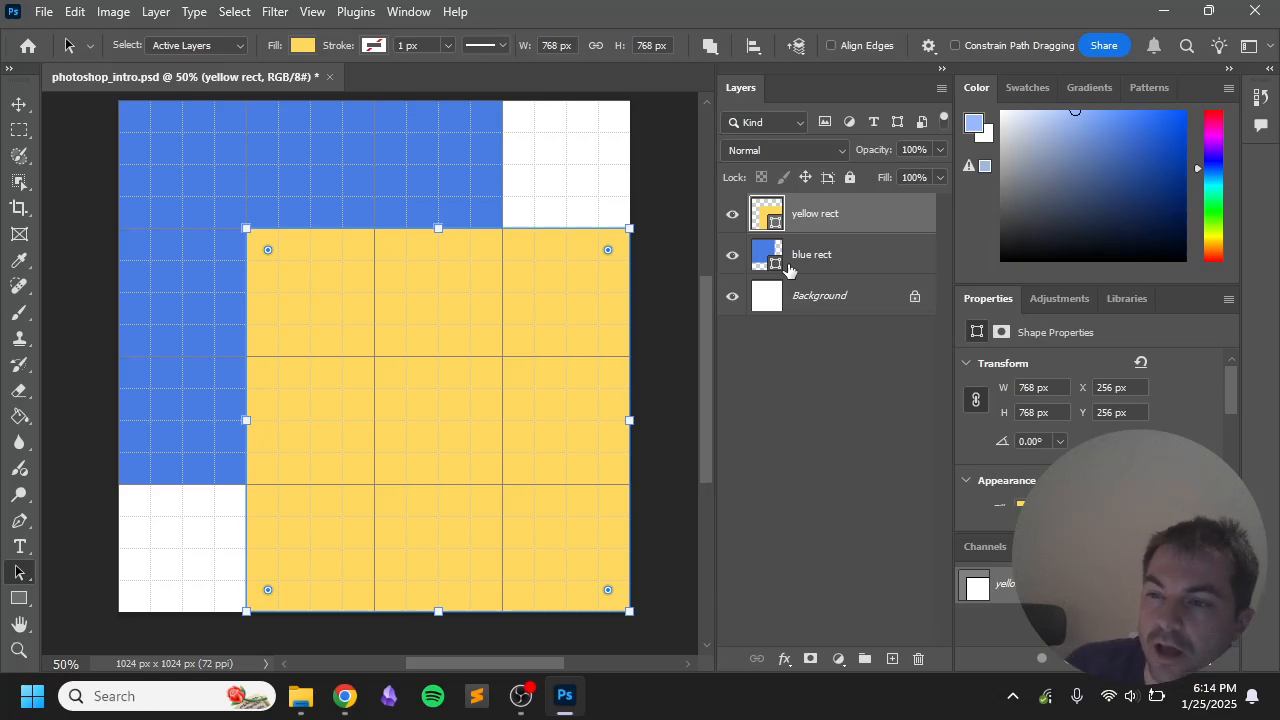
left_click(811, 329)
left_click(823, 230)
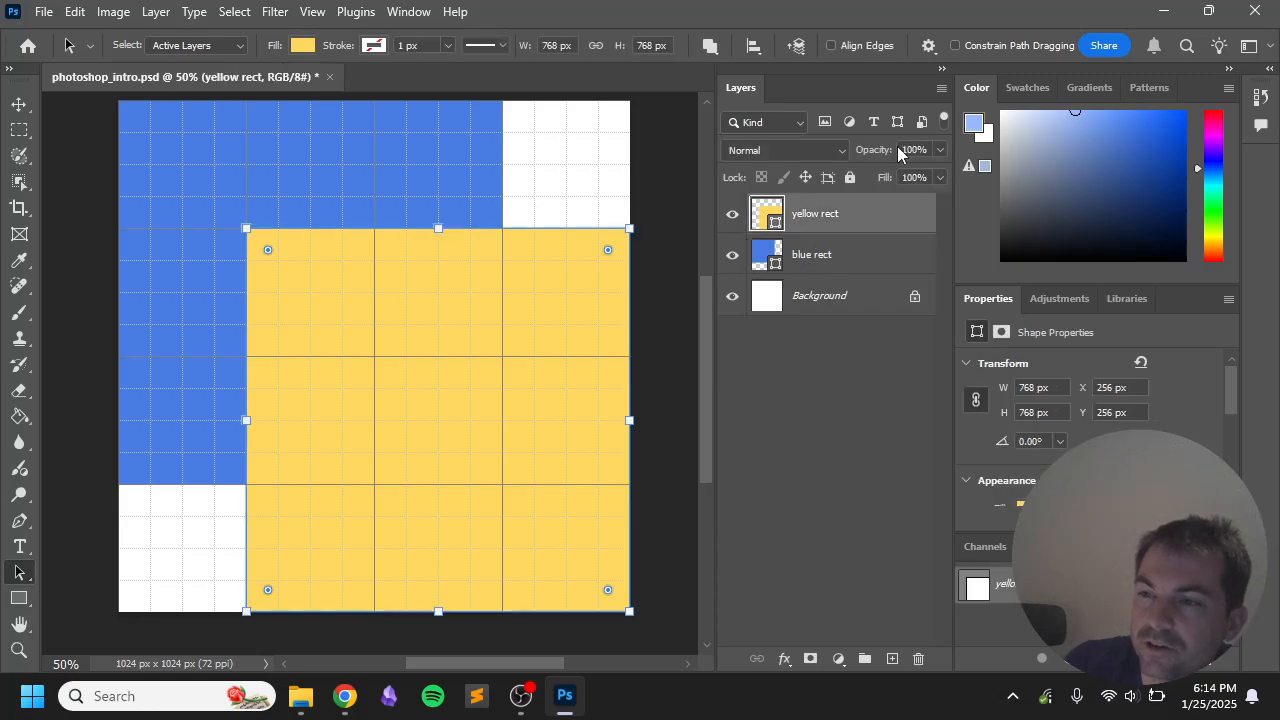
mouse_move(872, 155)
left_mouse_down()
mouse_move(825, 156)
mouse_move(858, 156)
left_mouse_up()
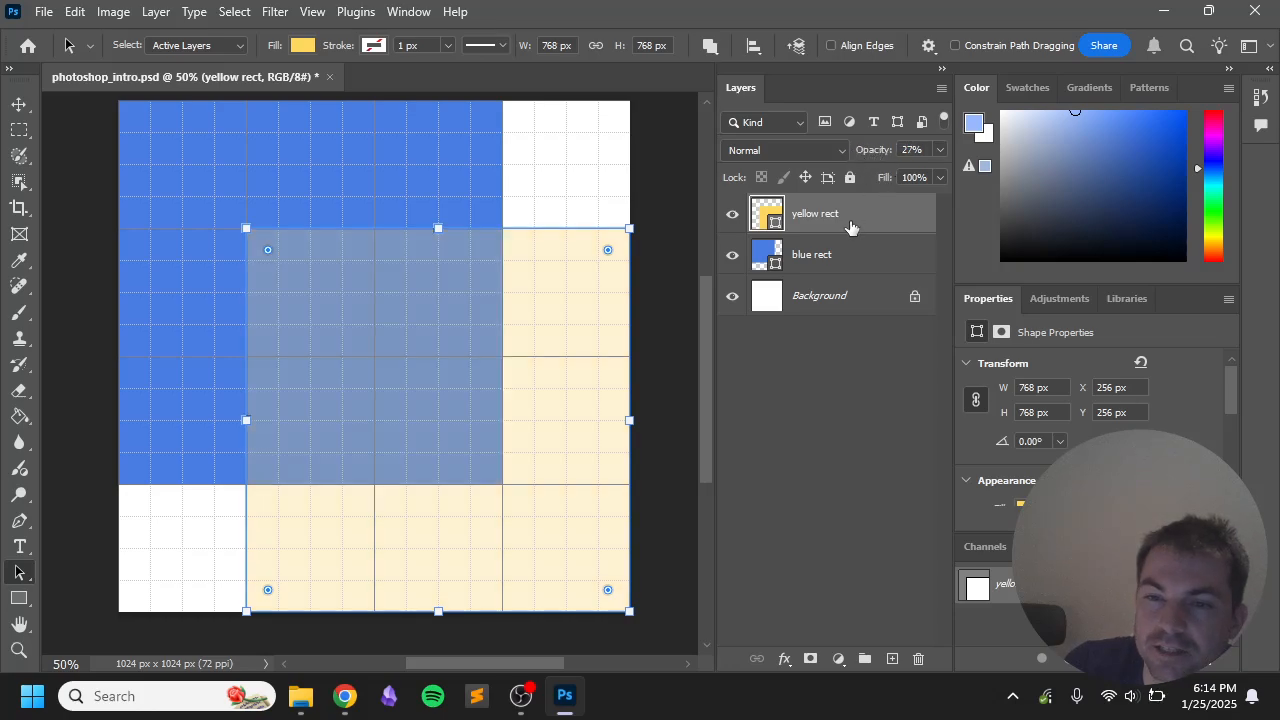
left_click(905, 150)
type("100")
key("Return")
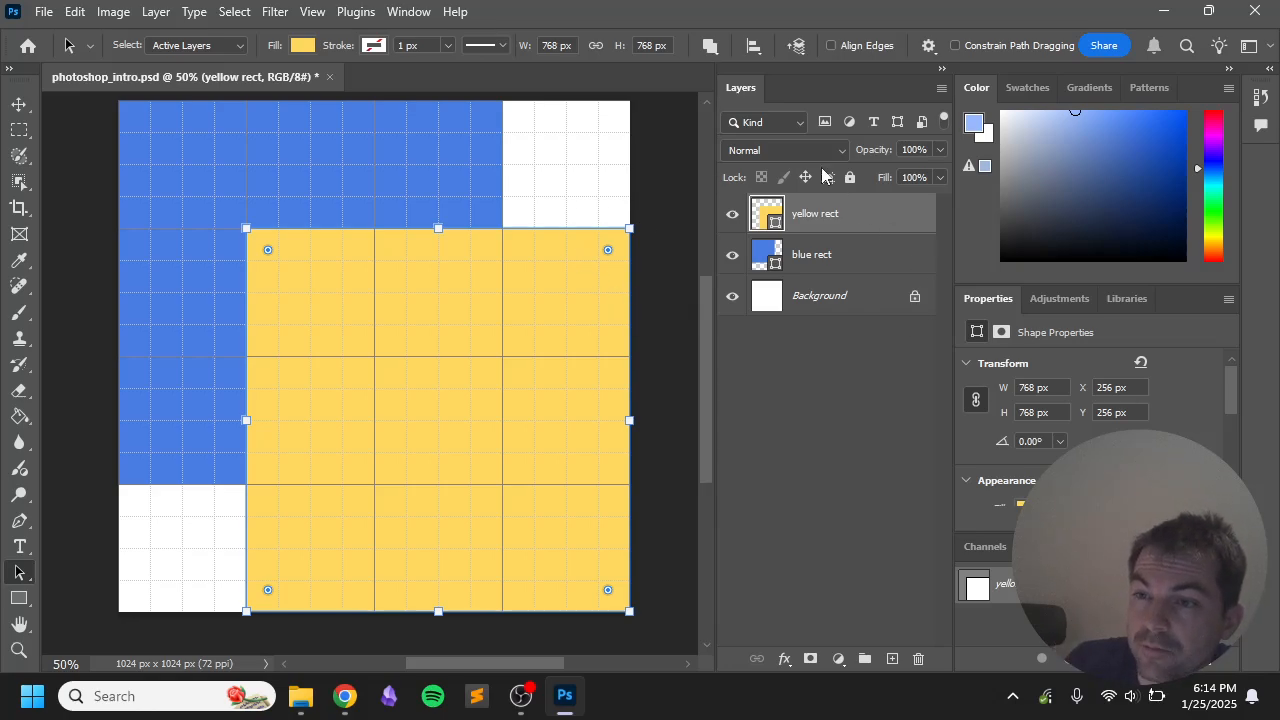
left_click(790, 150)
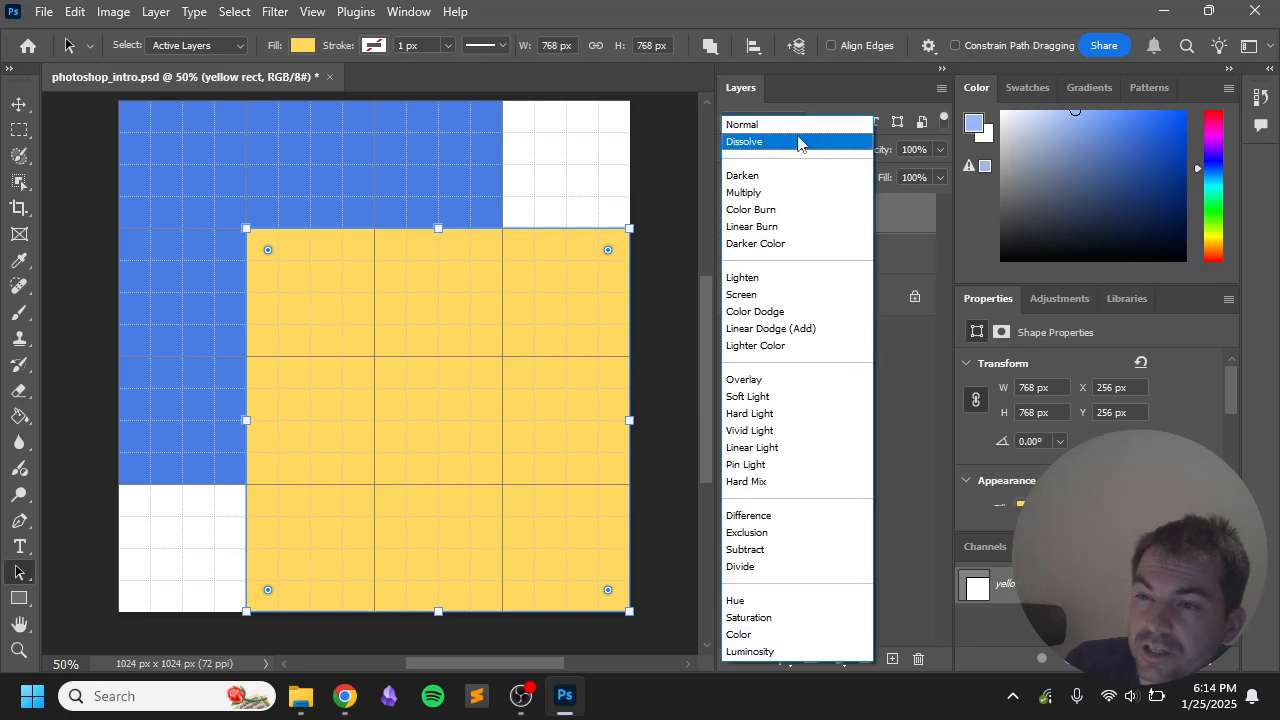
left_click(797, 127)
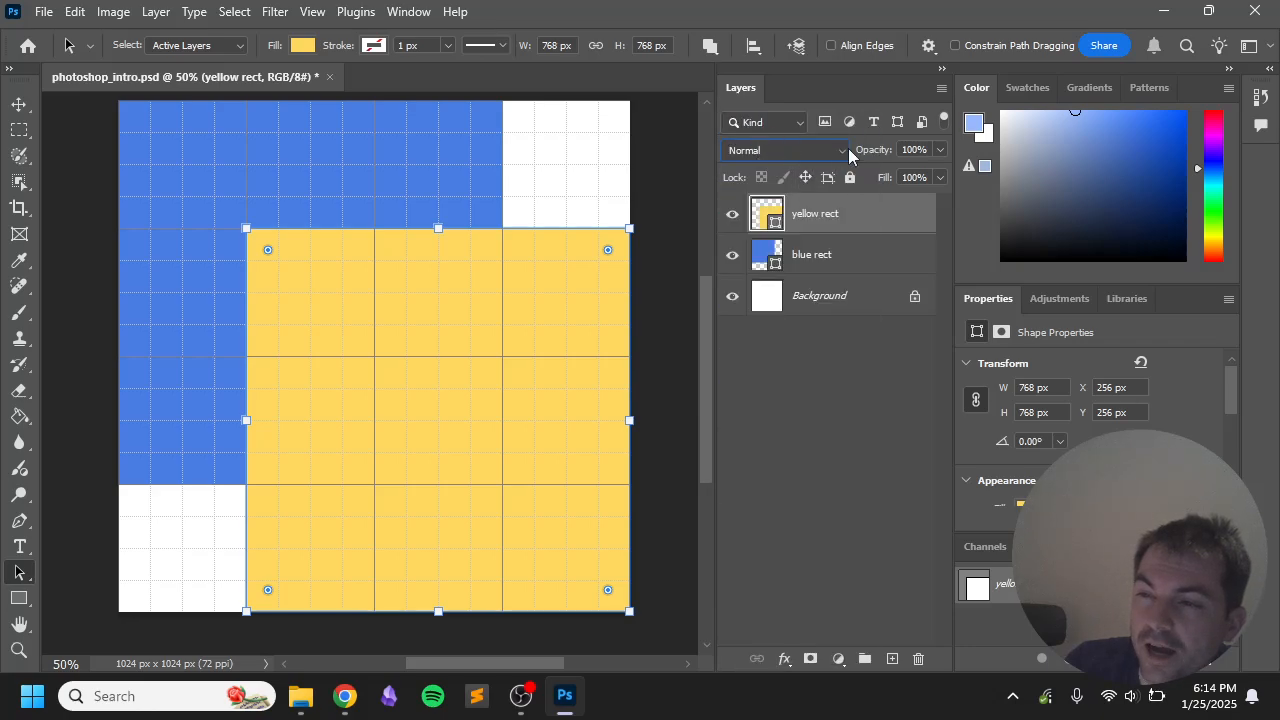
left_click(776, 150)
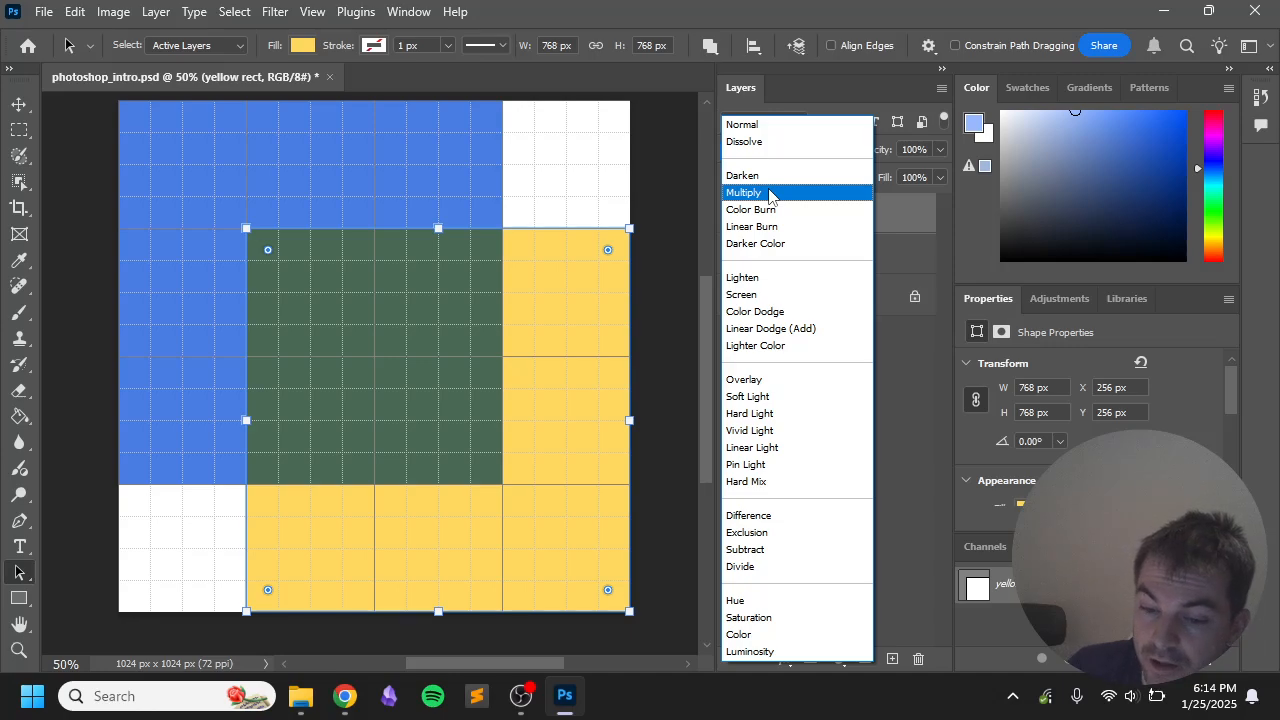
left_click(664, 226)
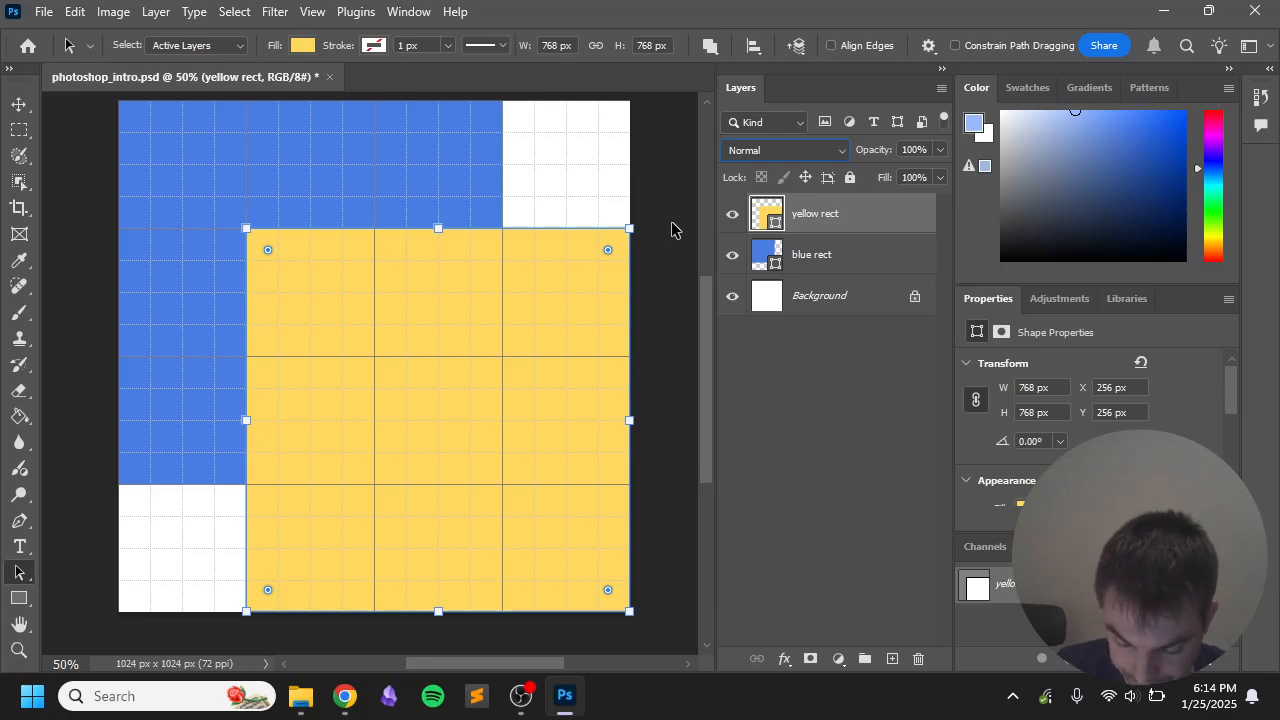
left_click(672, 229)
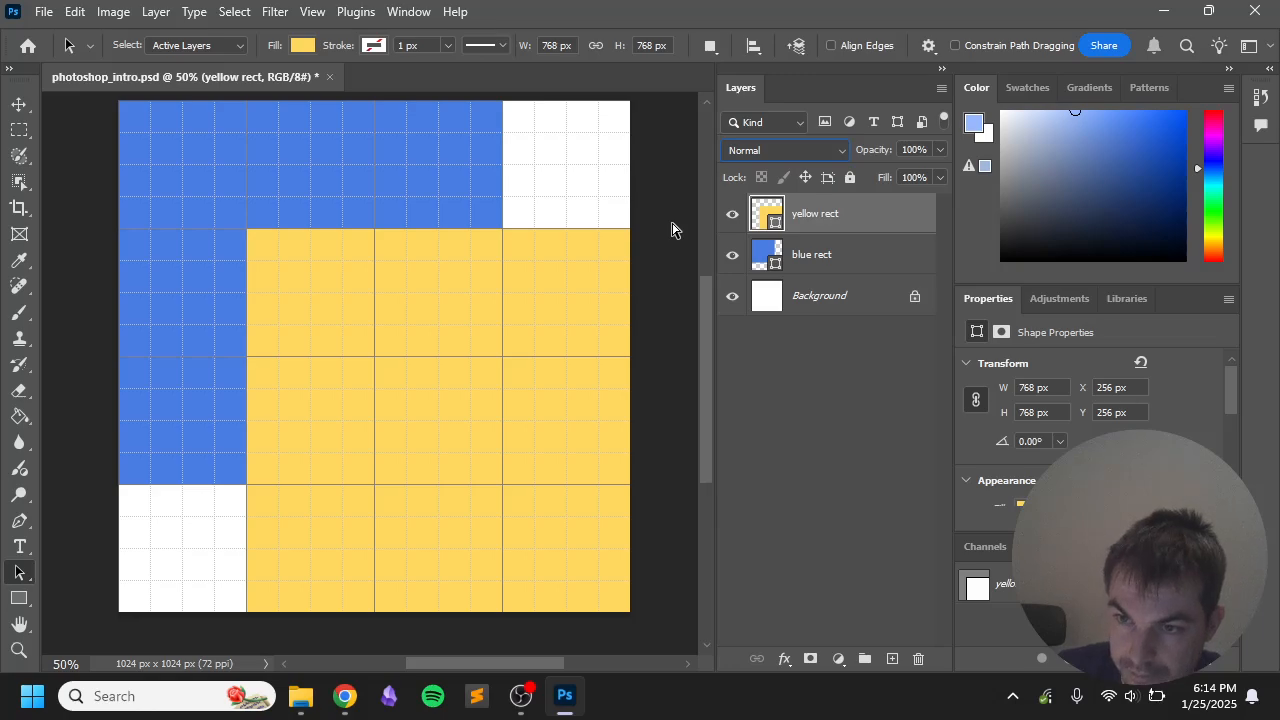
Step: Switch to the Move tool, hide the grid, and save the document
left_click(19, 104)
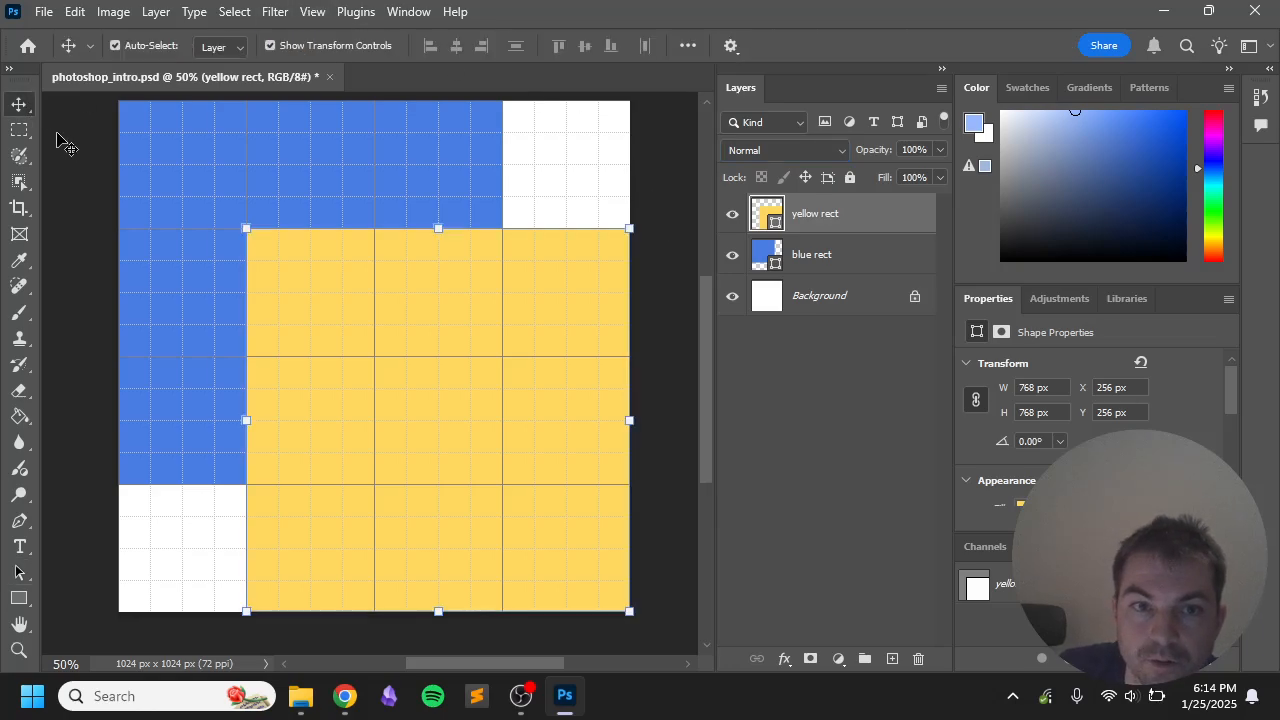
left_click(75, 148)
key("ctrl+apostrophe")
key("alt+s")
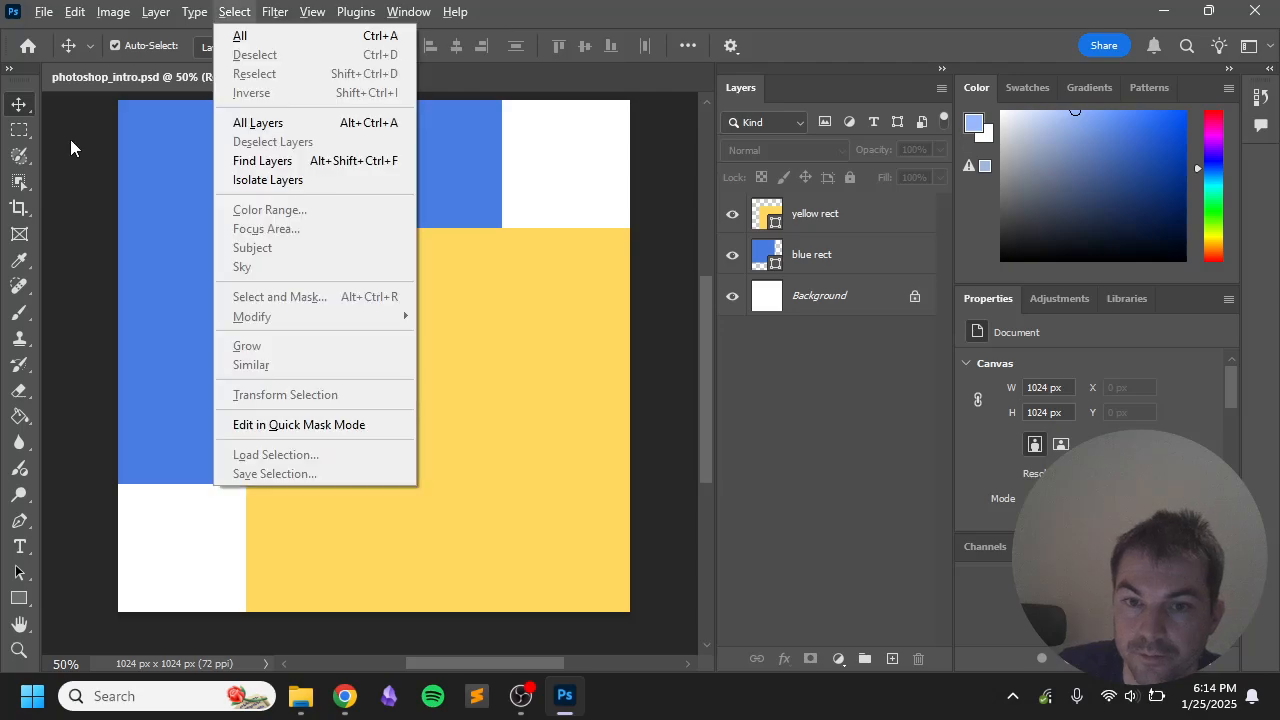
key("Escape")
key("ctrl+s")
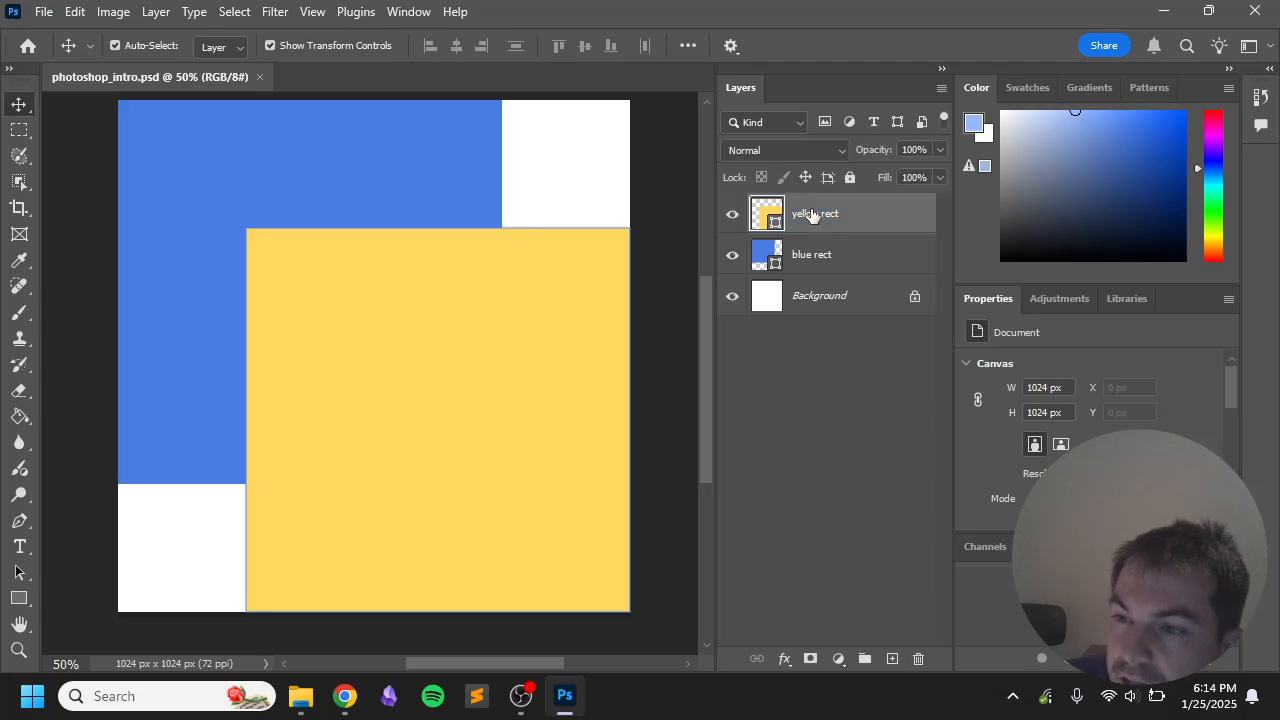
Step: Set the yellow rect layer's blend mode to Multiply
left_click(814, 213)
left_click(787, 150)
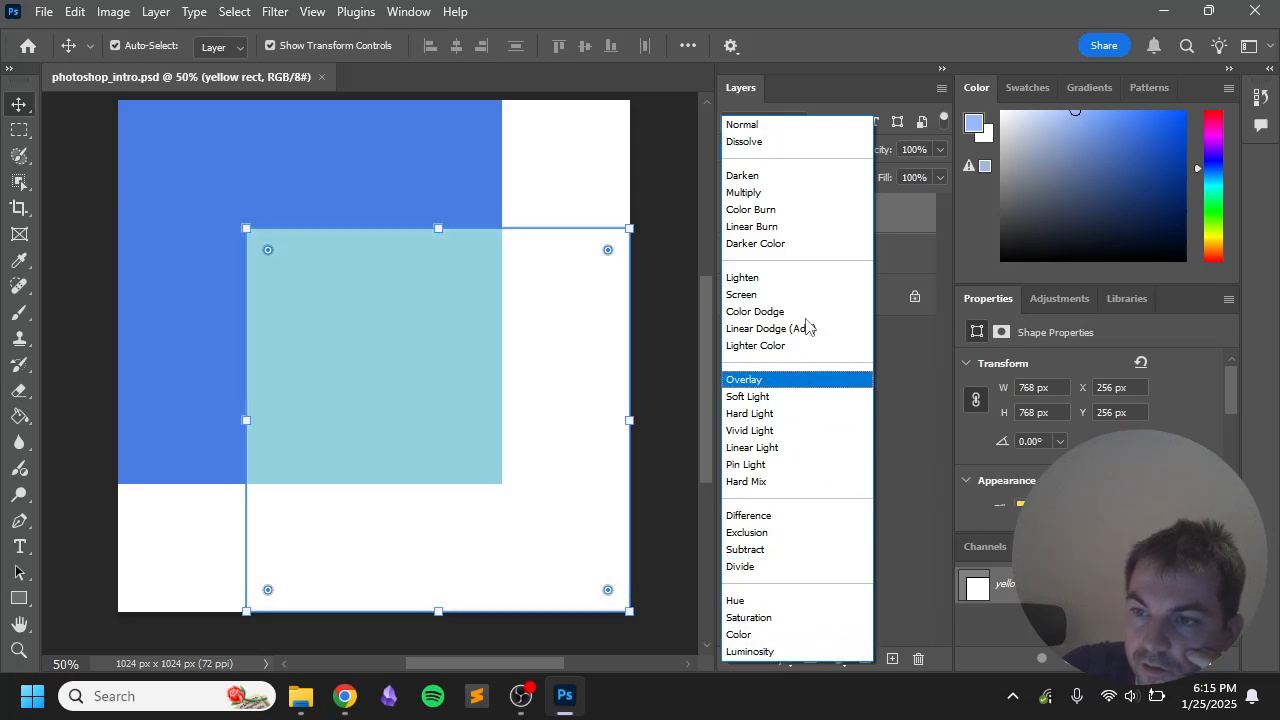
left_click(786, 194)
left_click(814, 378)
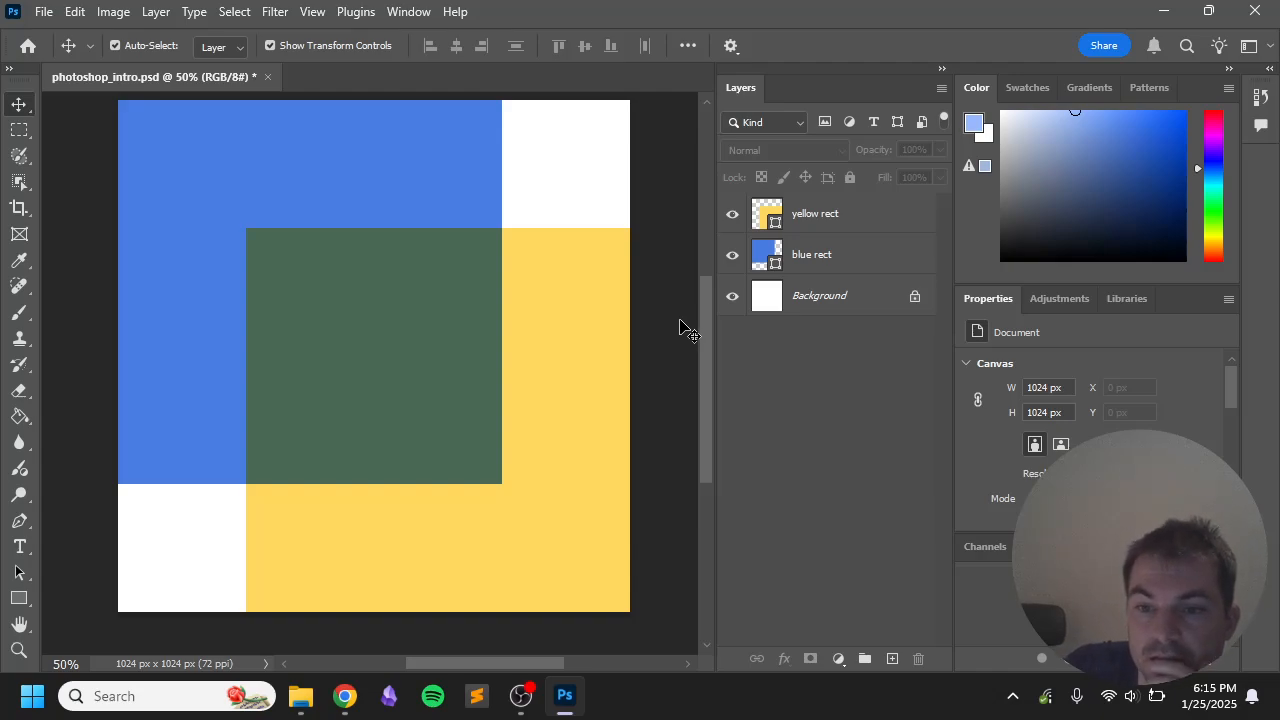
Step: Deselect all layers and save the document
left_click(392, 268)
left_click(666, 262)
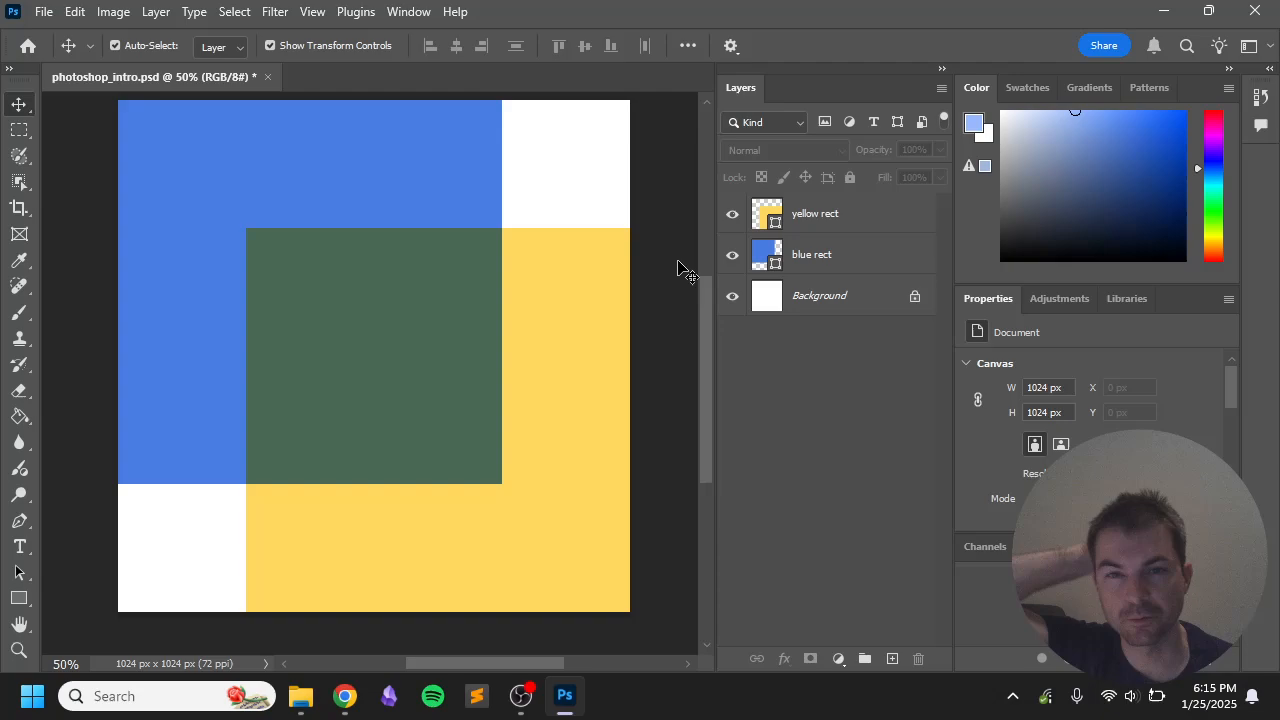
key("ctrl+s")
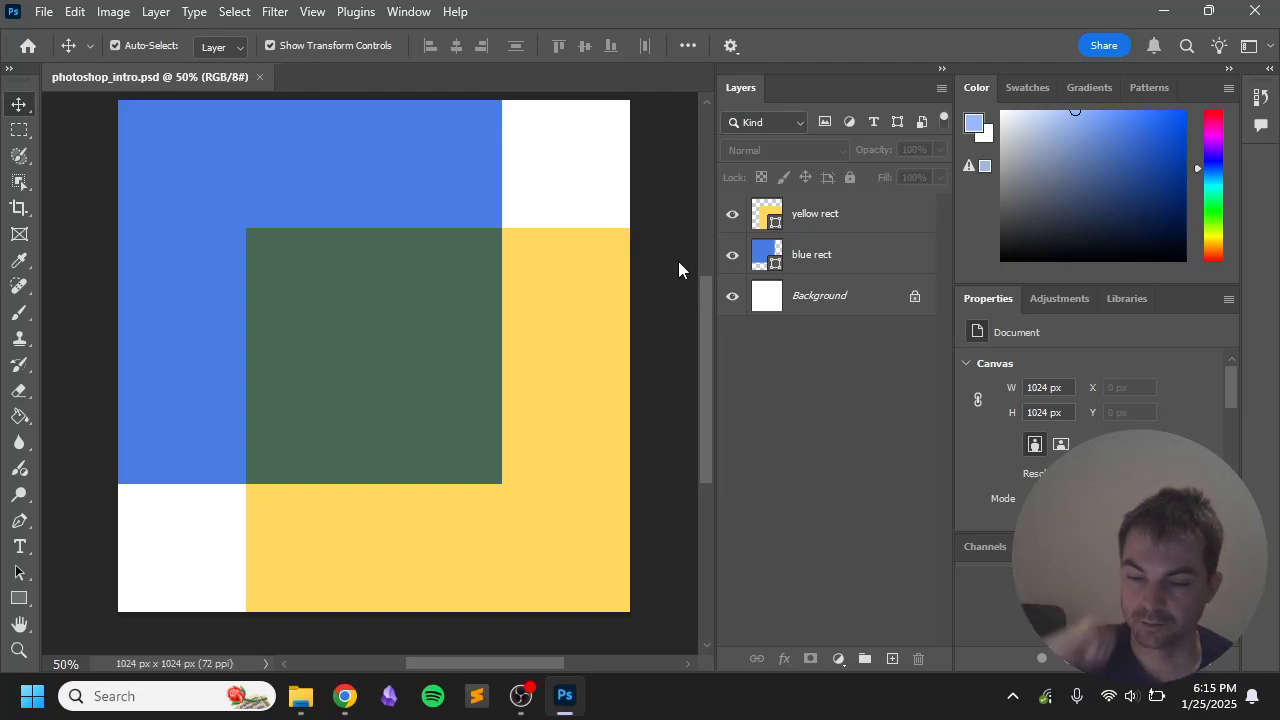
Step: Select yellow rect and blue rect together and put them in a new Group 1
left_click(833, 256)
left_click(829, 226)
left_click(838, 249)
left_click(830, 224)
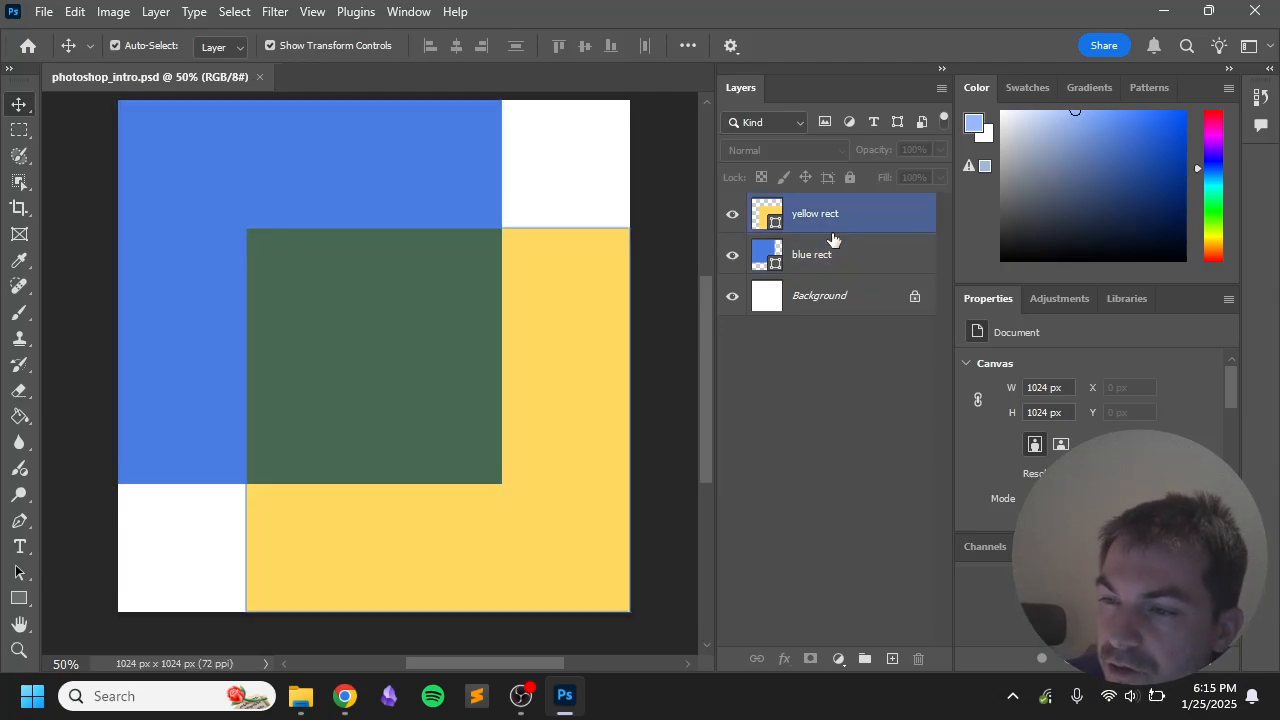
left_click(833, 242)
left_click(838, 598)
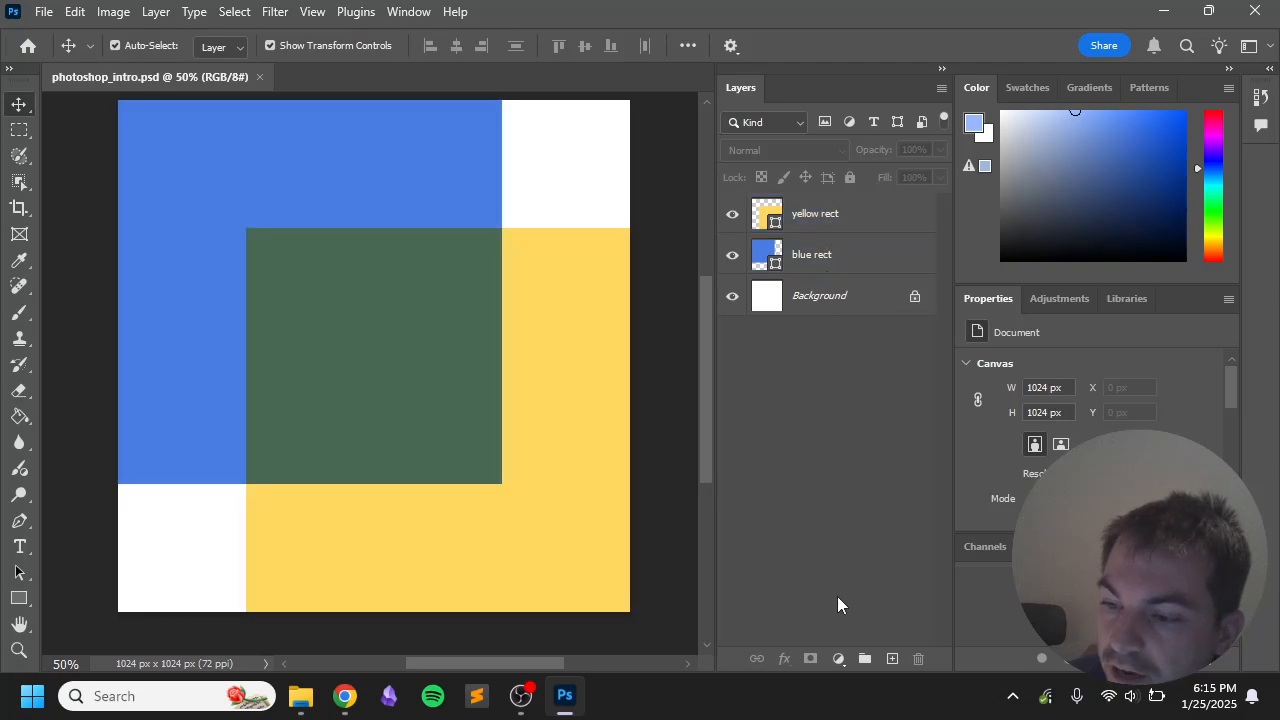
left_click(846, 218)
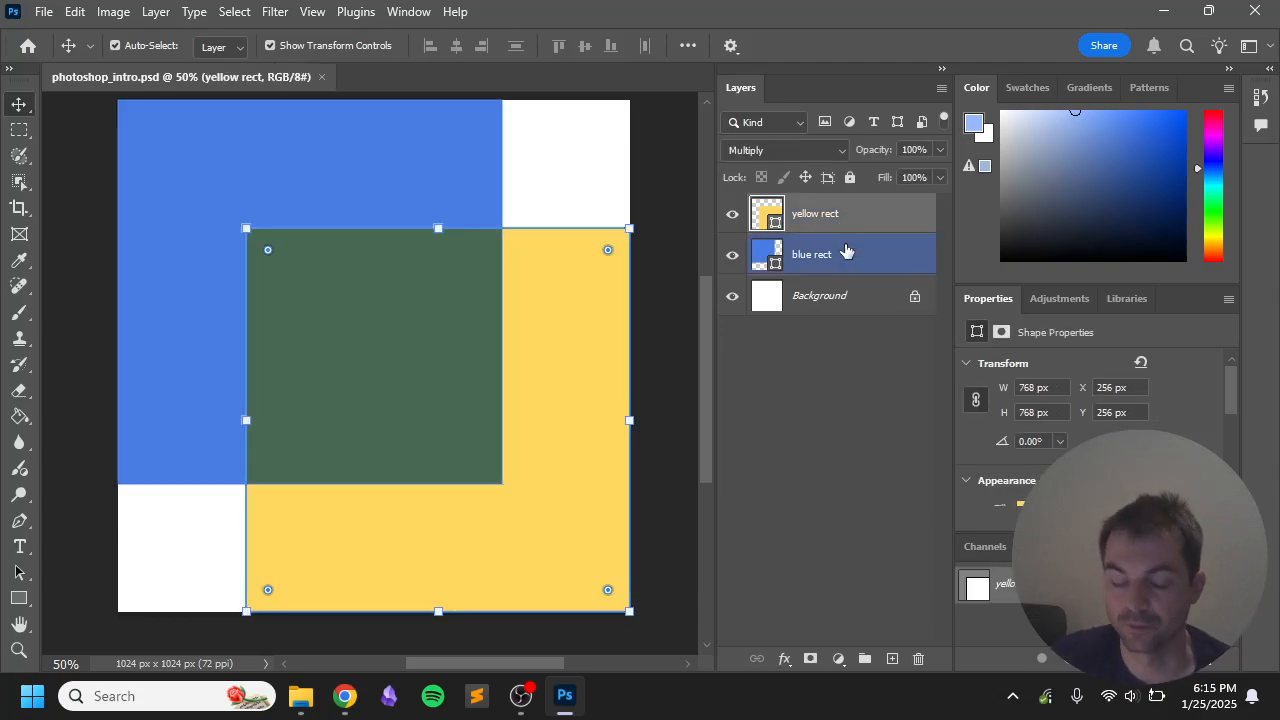
left_click(846, 251, "shift")
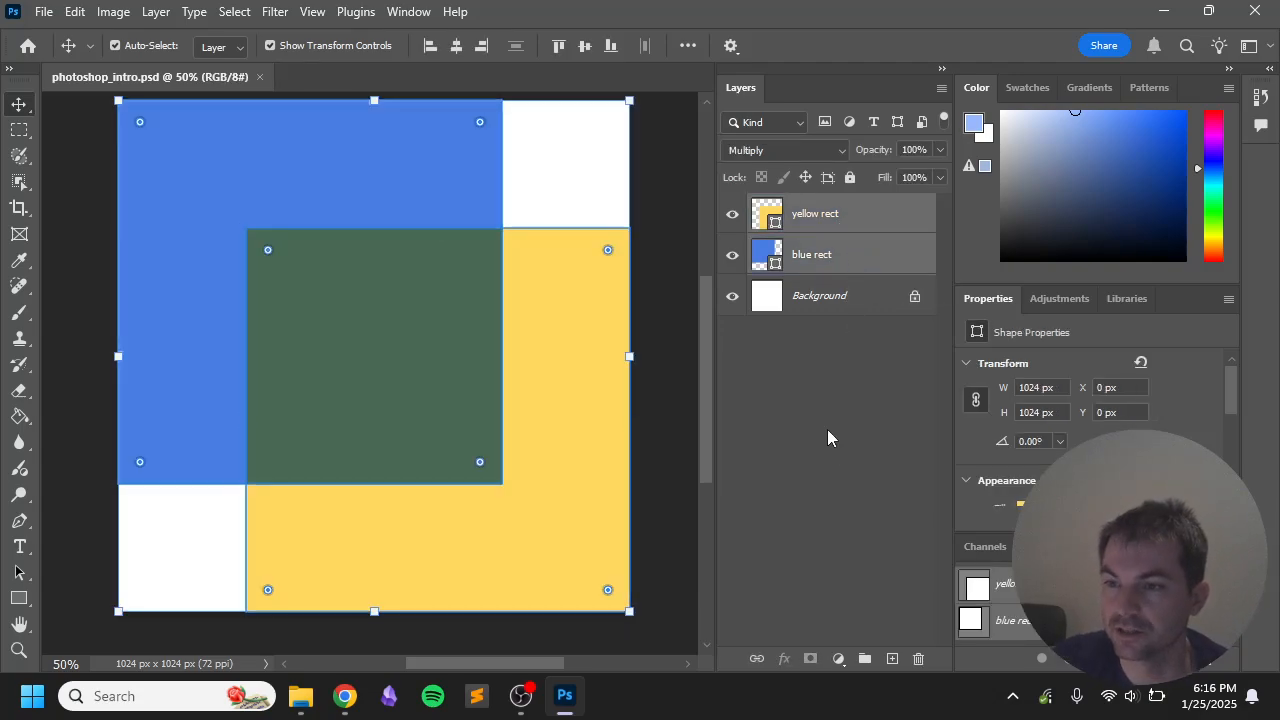
left_click(864, 660)
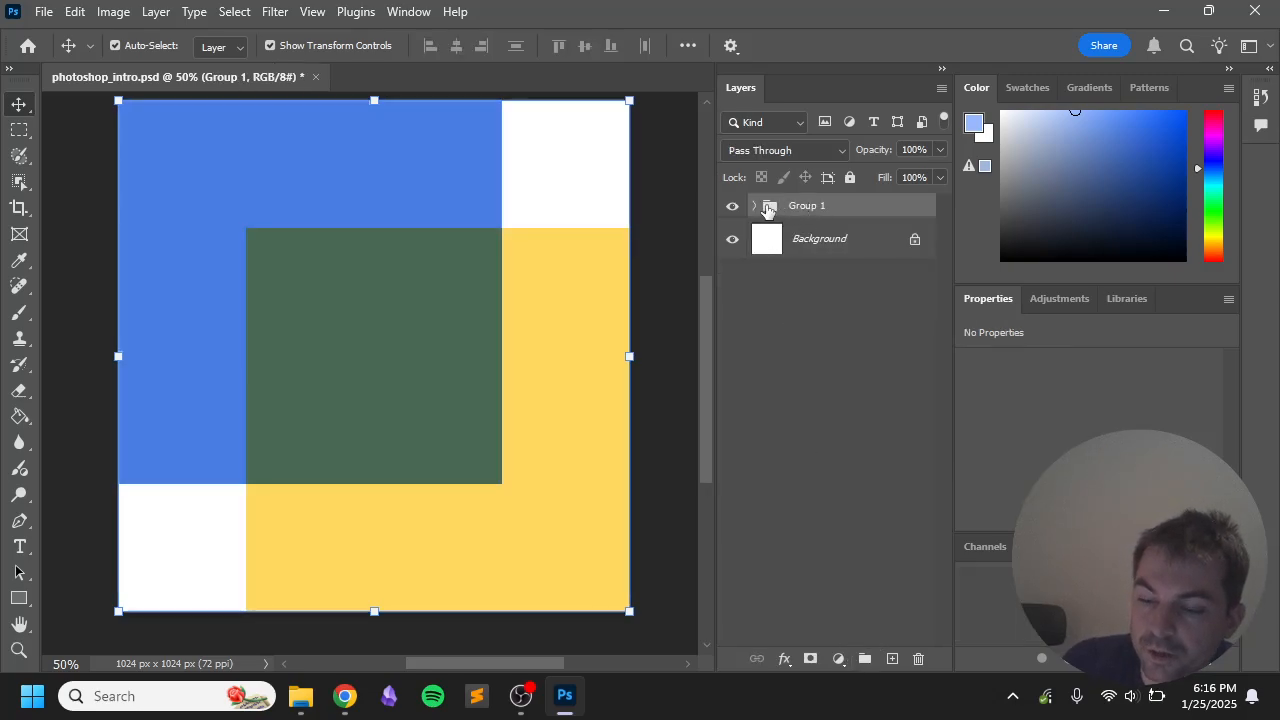
Step: Expand Group 1, then test moving and hiding the squares, undoing each change
left_click(756, 206)
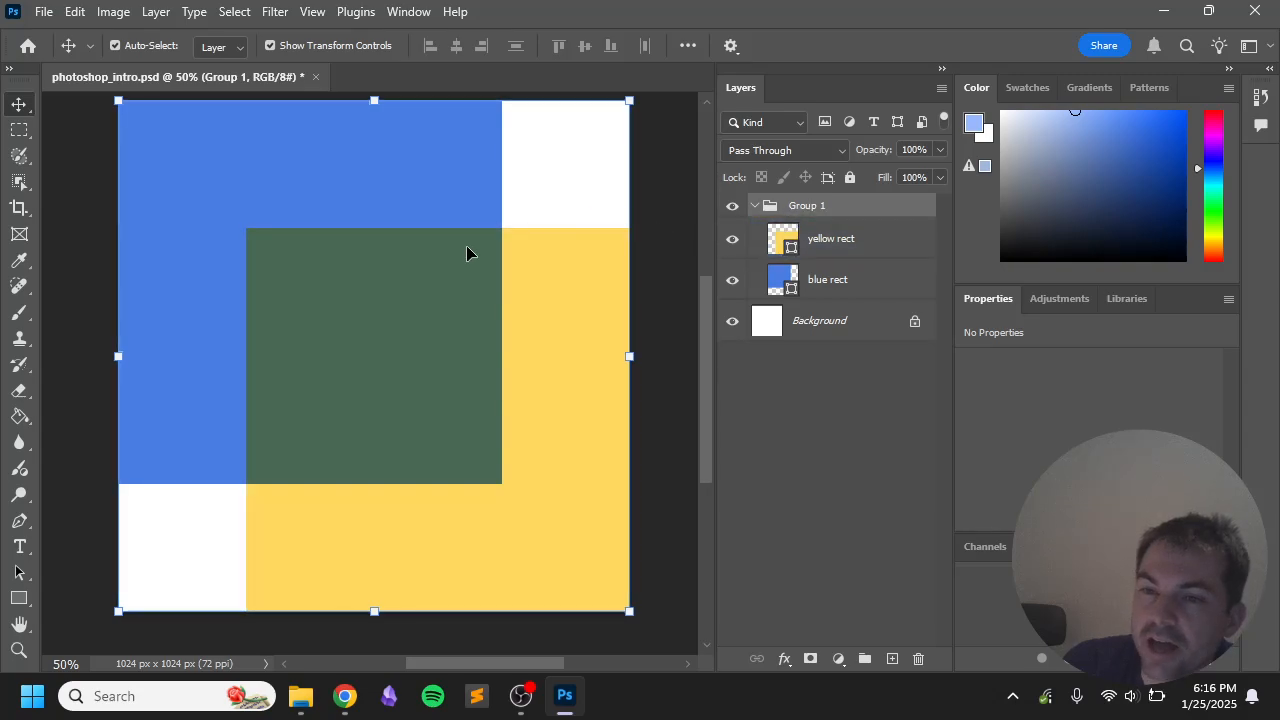
left_click_drag(297, 249, 158, 270)
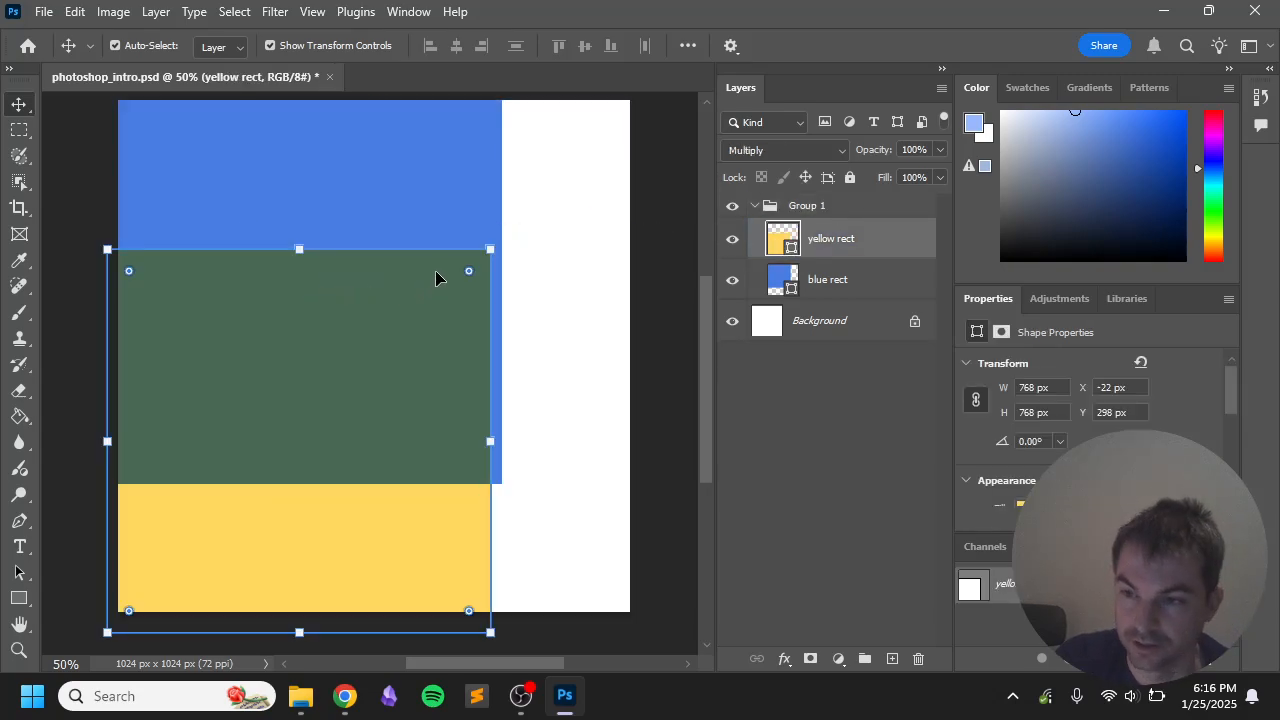
key("ctrl+z")
left_click(733, 239)
left_click(834, 203)
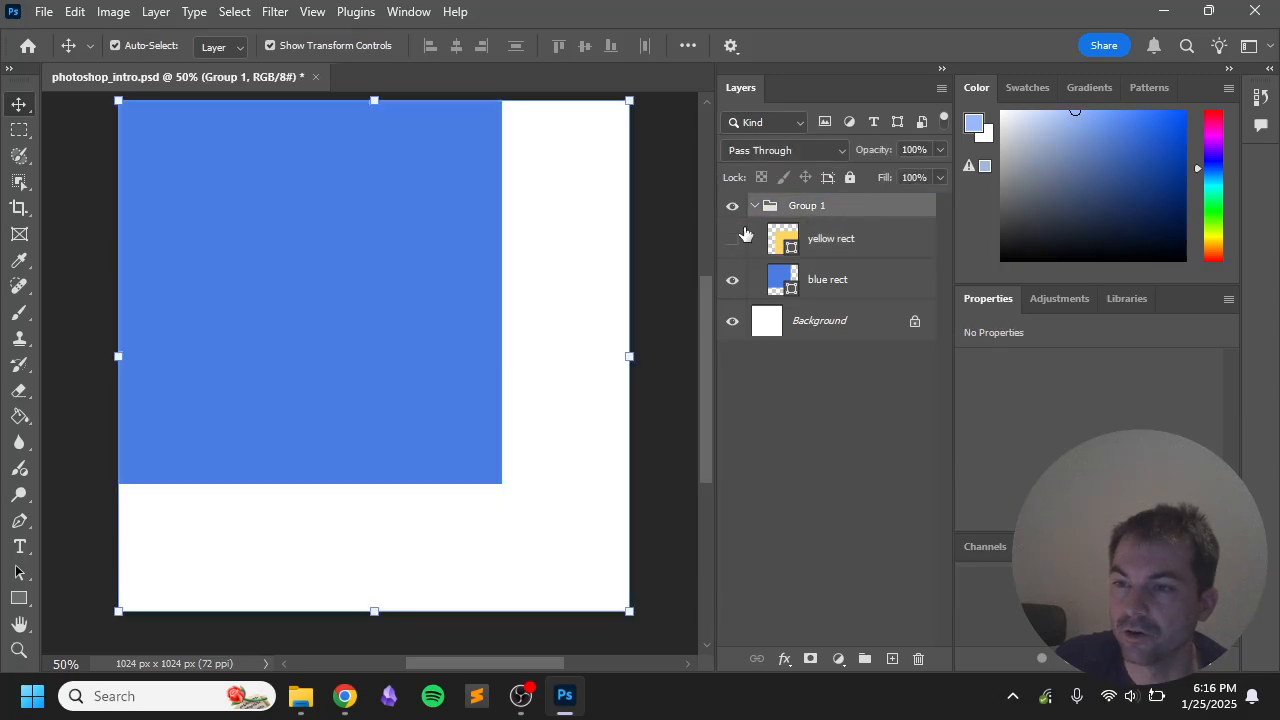
left_click(733, 239)
left_click(803, 208)
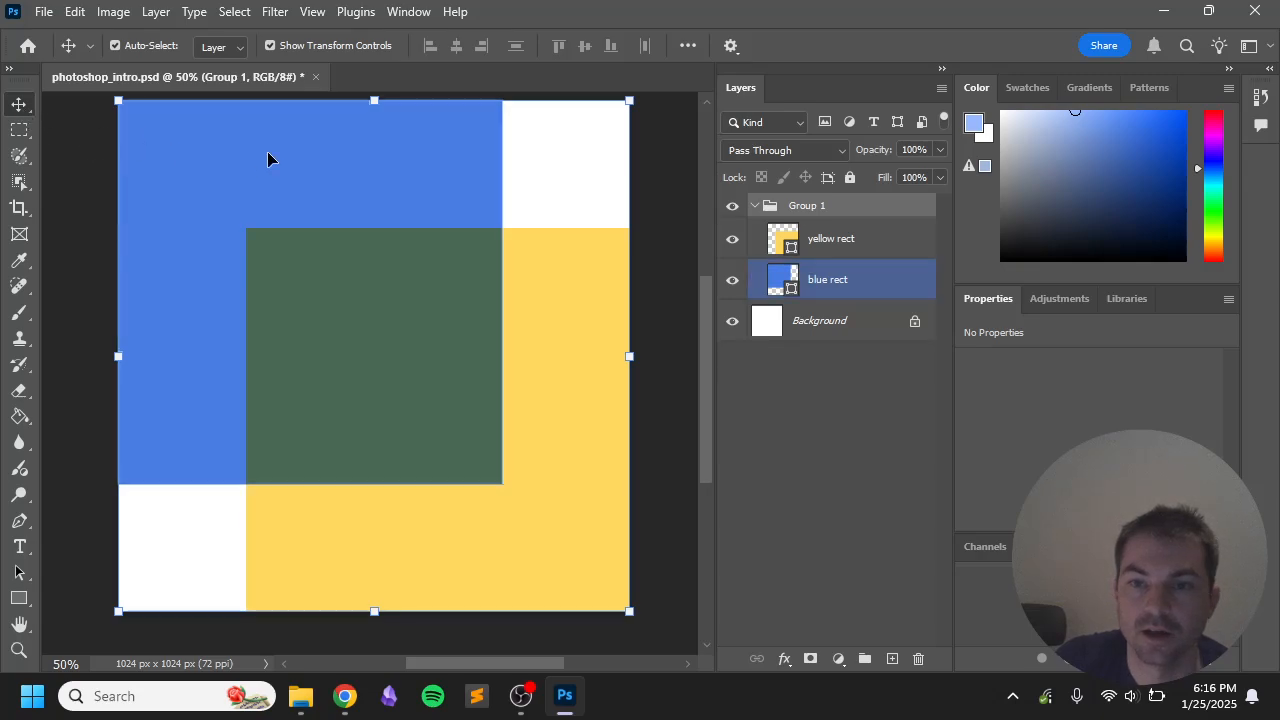
left_click_drag(269, 157, 289, 249)
key("ctrl+z")
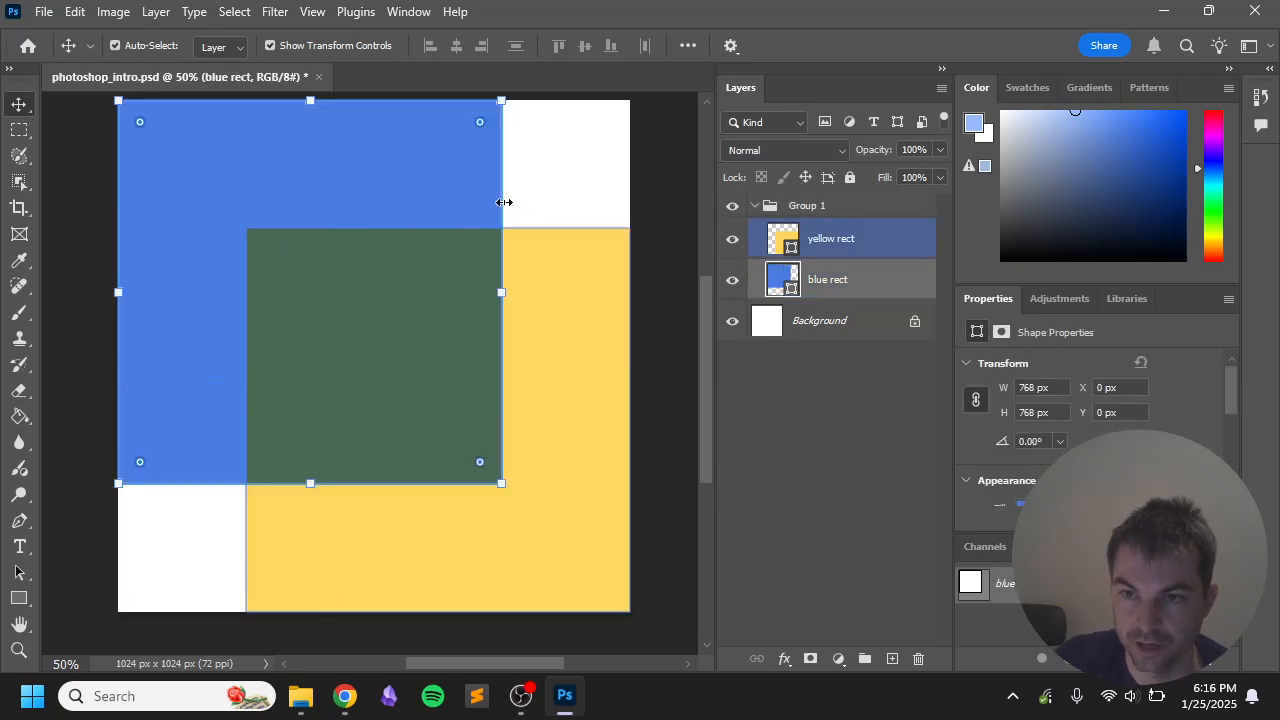
Step: Select the yellow rect, blue rect and Group 1 layers in turn
left_click(841, 243)
double_click(828, 207)
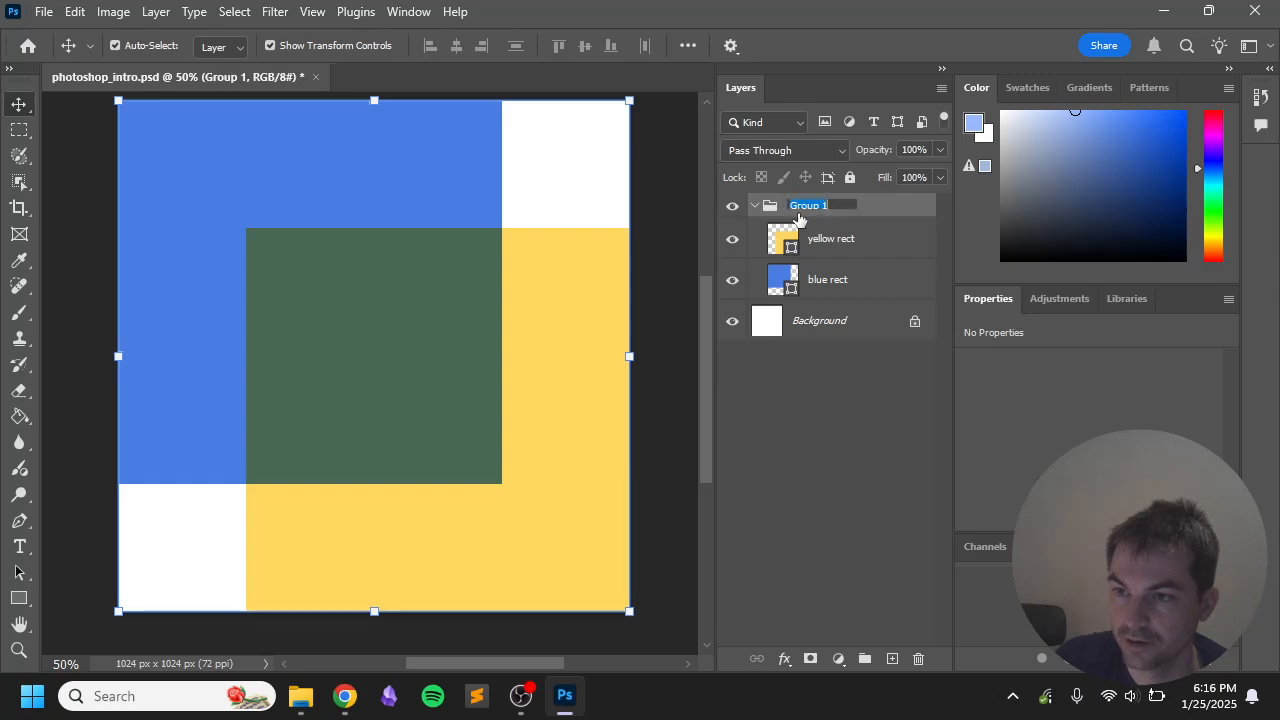
left_click(855, 243)
left_click(834, 279)
left_click(788, 207)
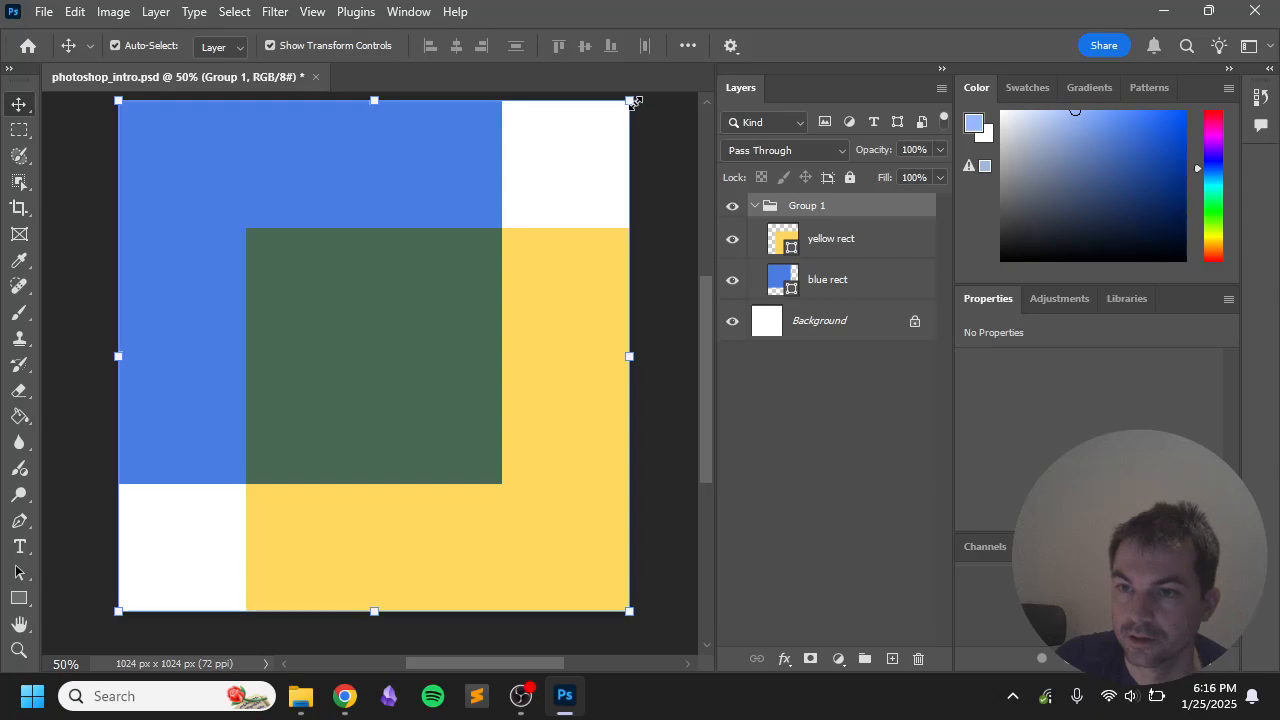
left_click_drag(633, 101, 575, 395)
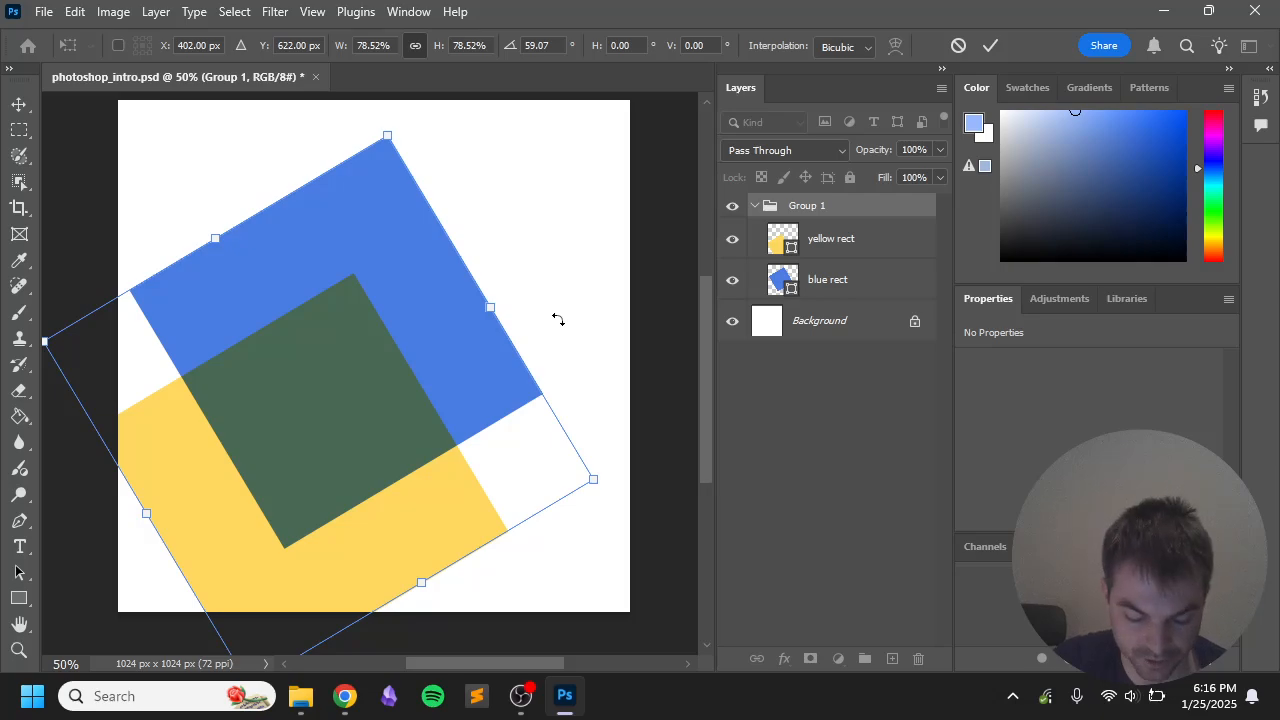
key("ctrl+z")
key("ctrl+z")
key("ctrl+z")
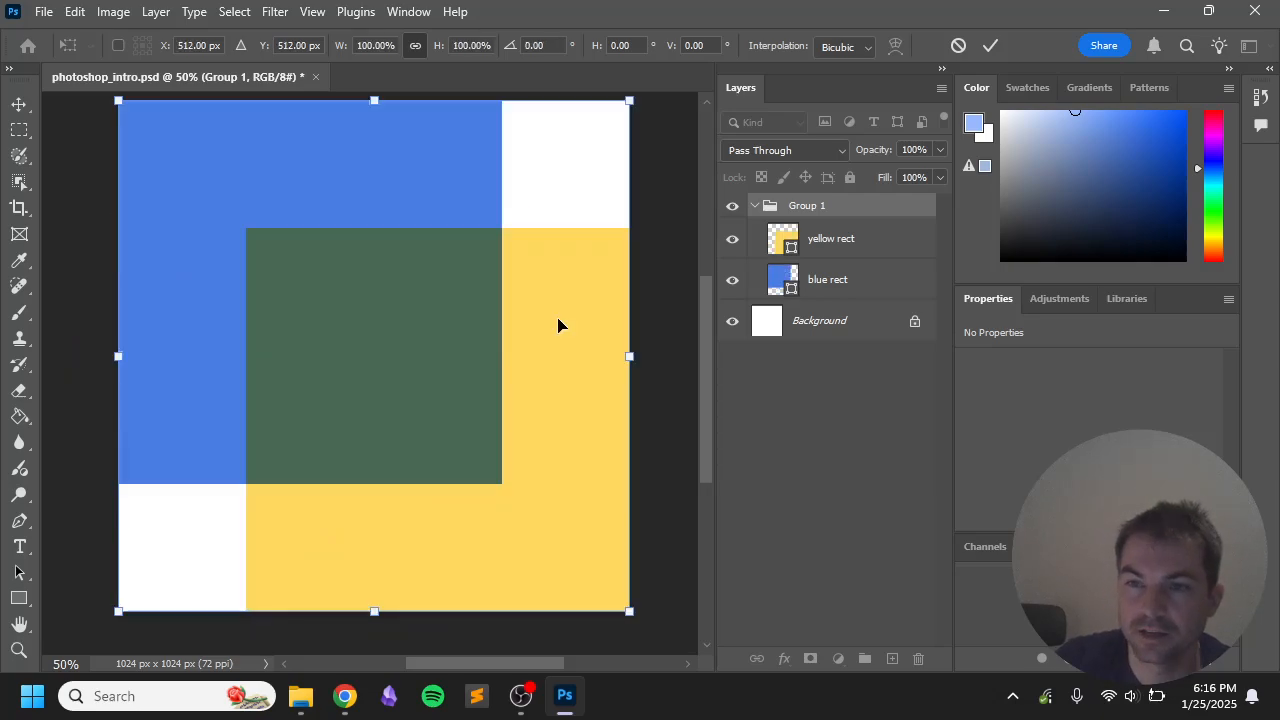
key("Return")
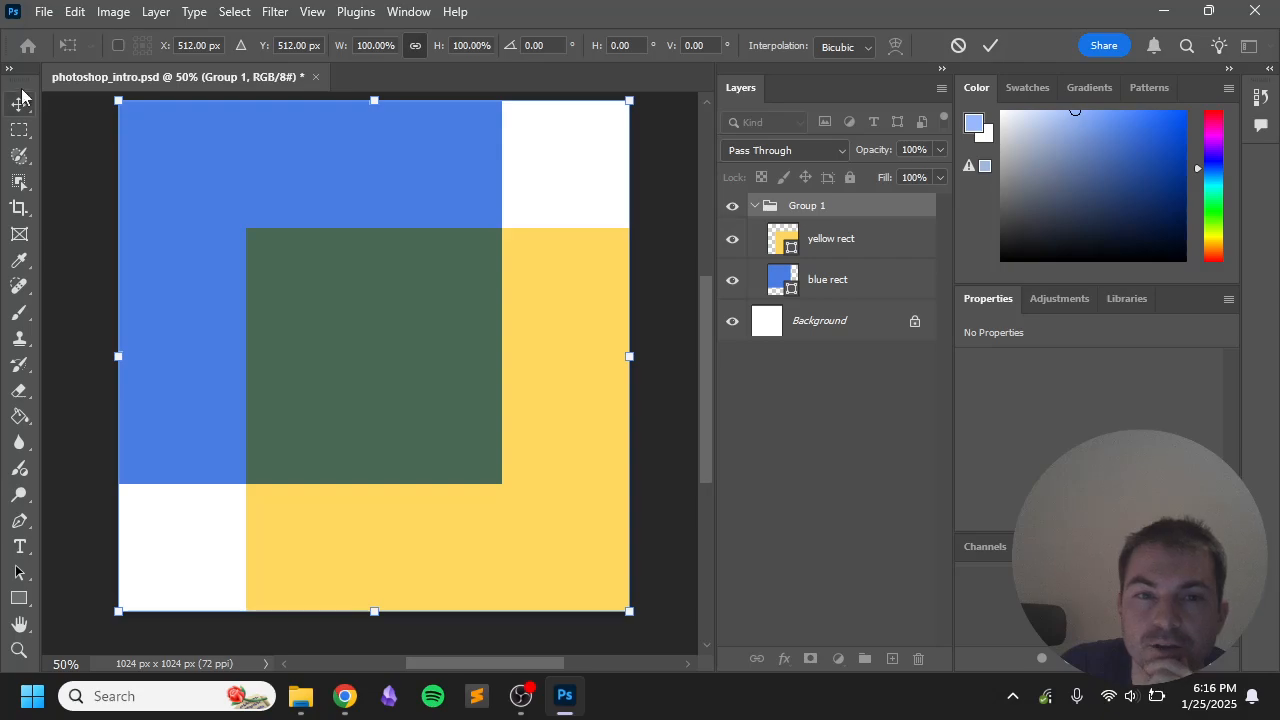
left_click(681, 222)
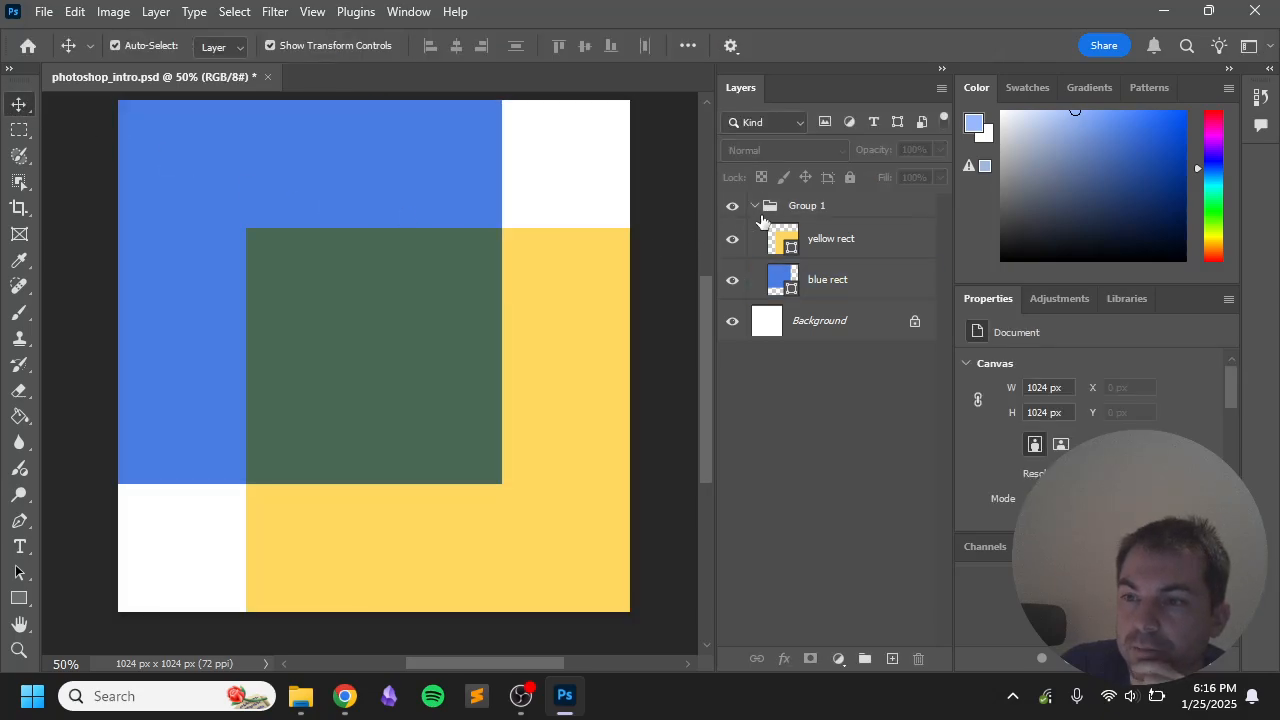
left_click(801, 209)
left_click(374, 108)
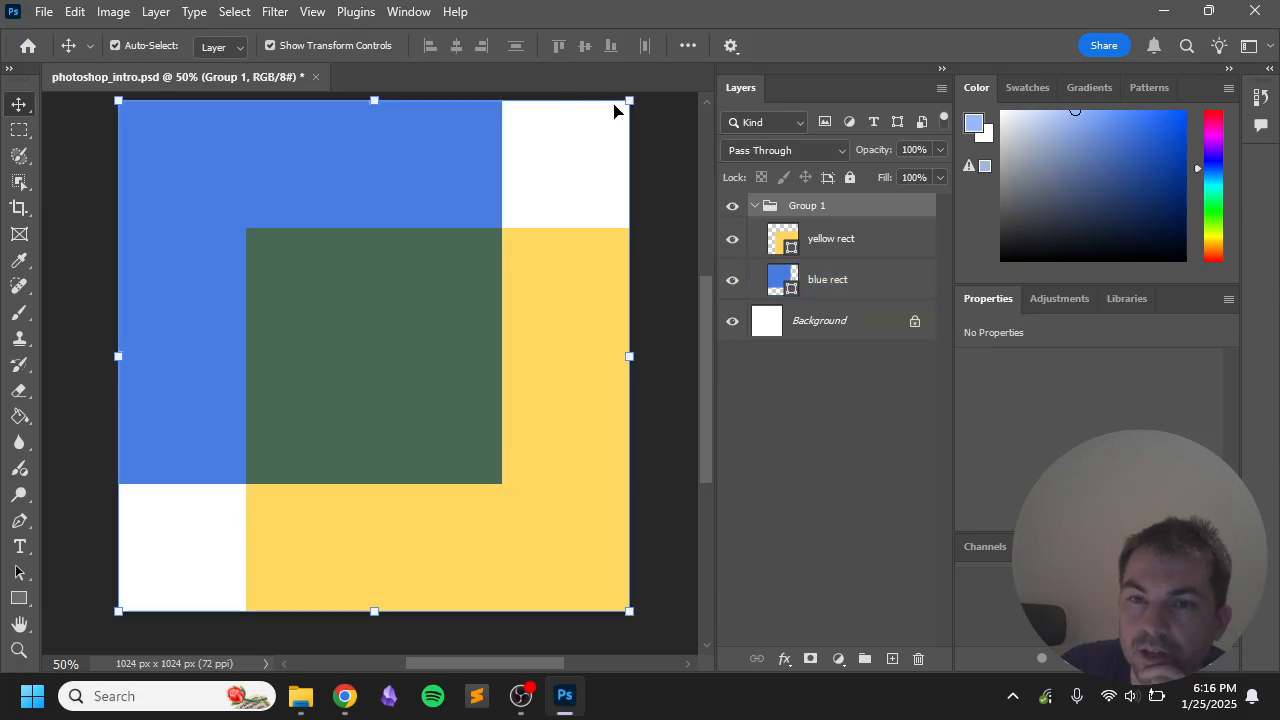
Step: Try nudging the blue square and scaling Group 1, undoing both changes
left_click_drag(475, 176, 495, 187)
key("ctrl+z")
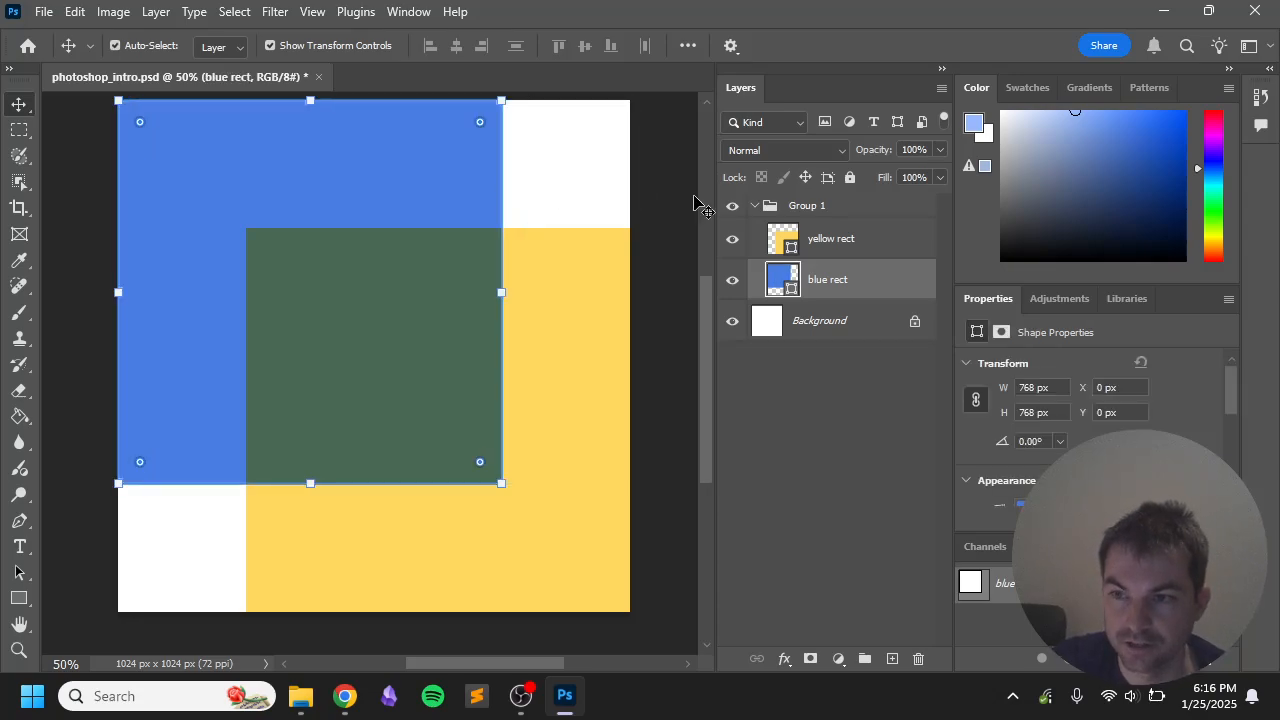
left_click(798, 206)
left_click_drag(572, 157, 596, 190)
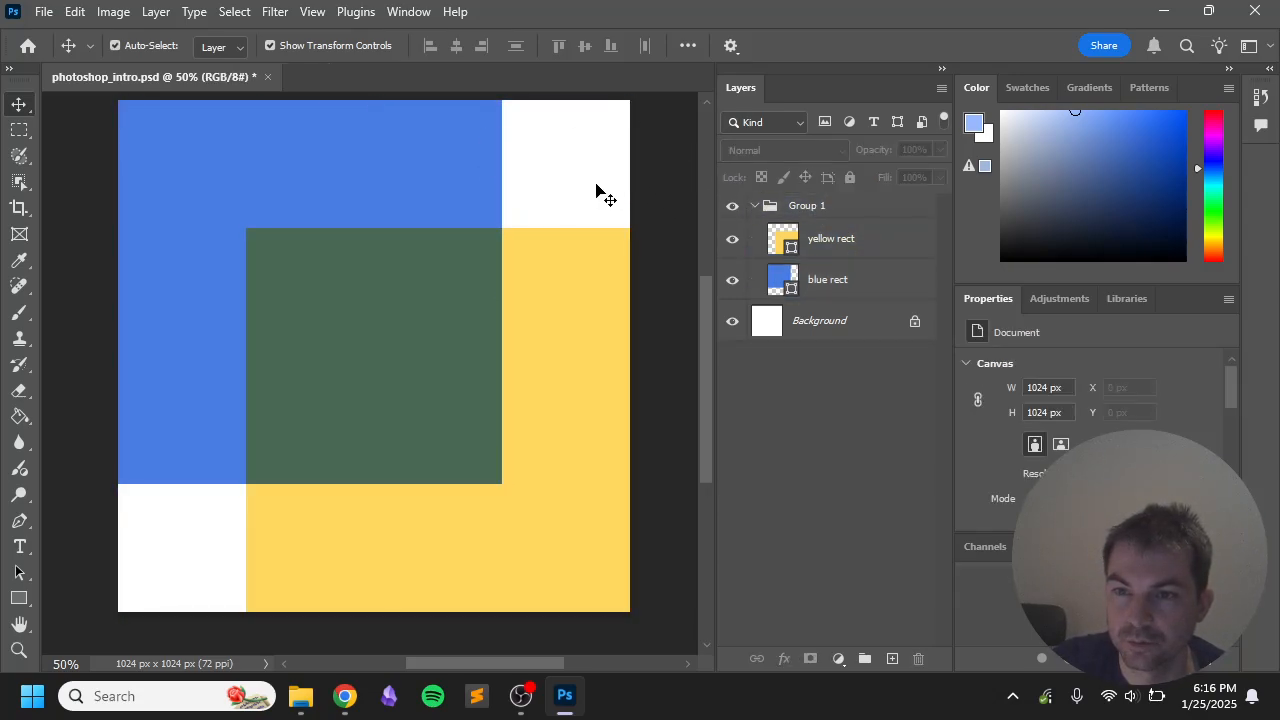
left_click(812, 204)
left_click_drag(634, 102, 571, 143)
key("ctrl+z")
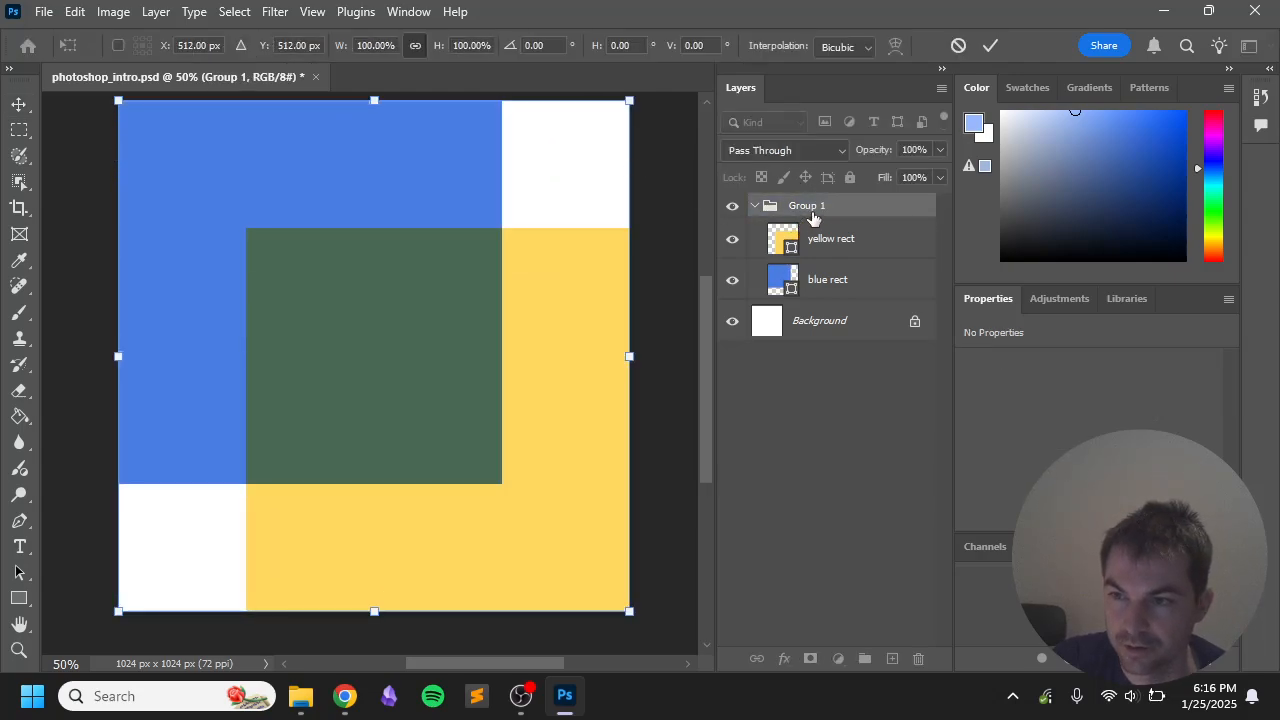
left_click(19, 105)
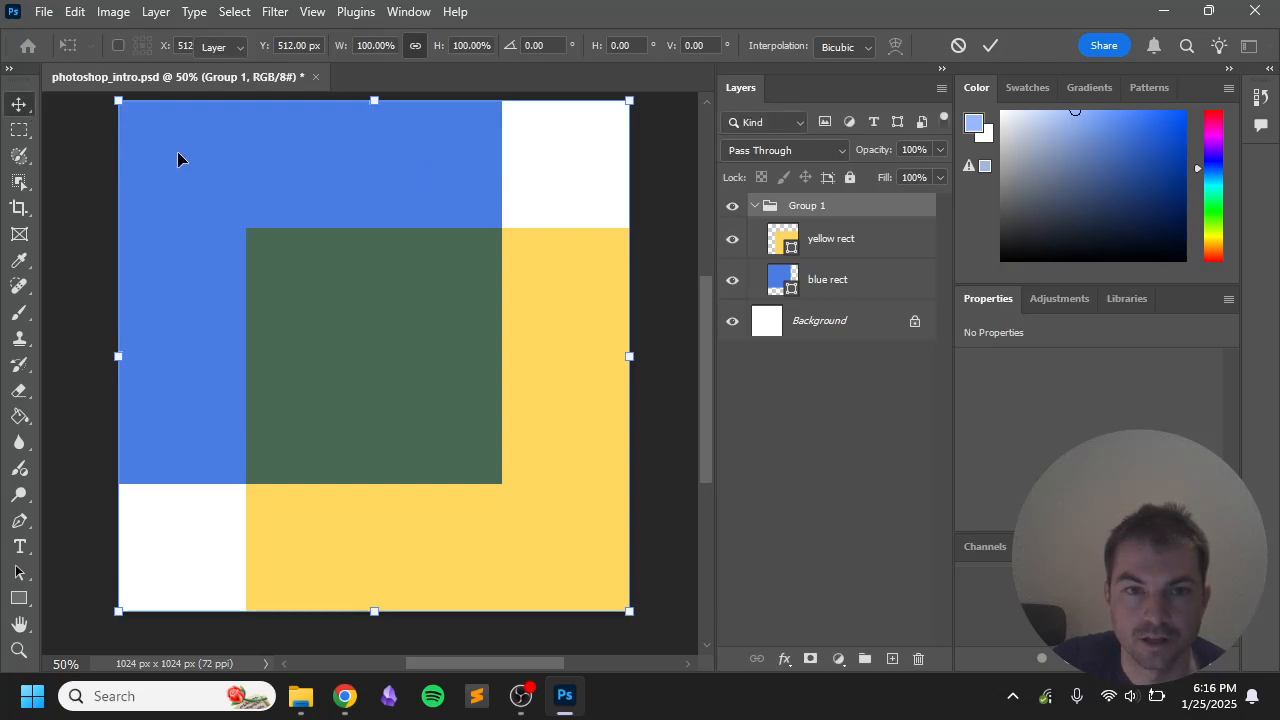
Step: Select blue rect and yellow rect together, reposition both squares, then select Group 1
left_click(399, 190)
left_click(823, 224)
left_click(822, 207)
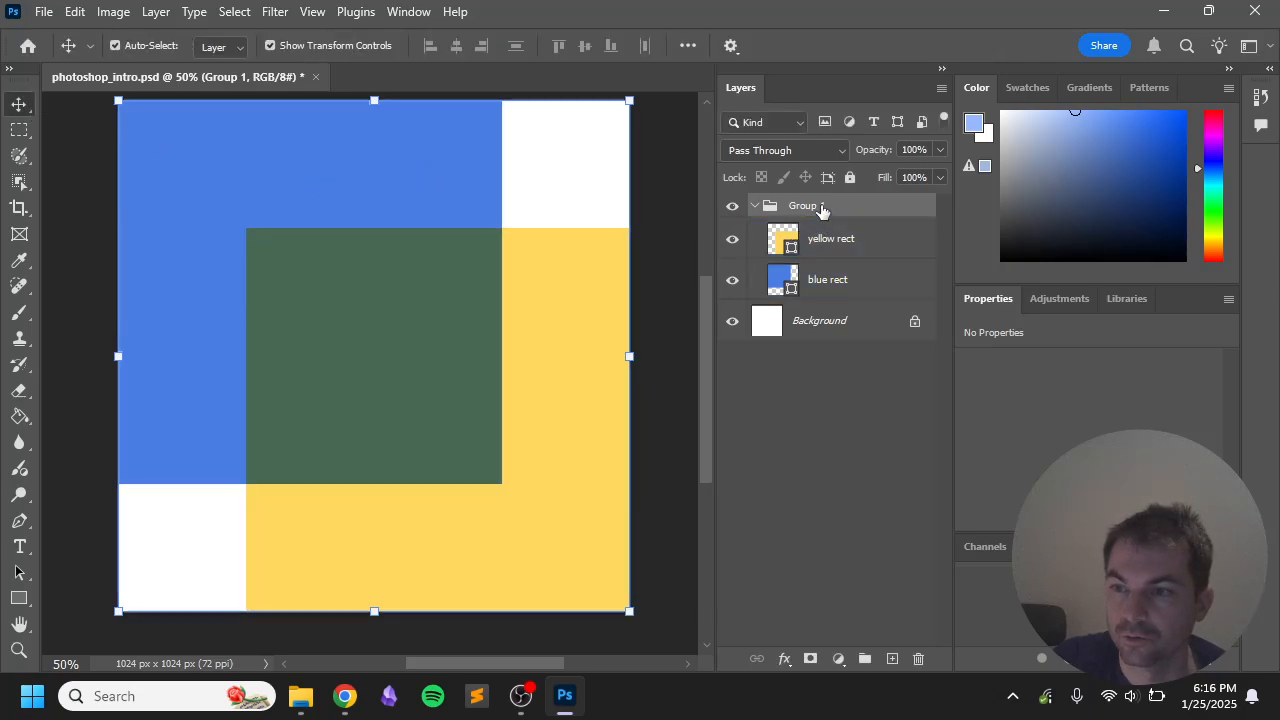
left_click(828, 279, "shift")
left_click_drag(456, 261, 421, 246)
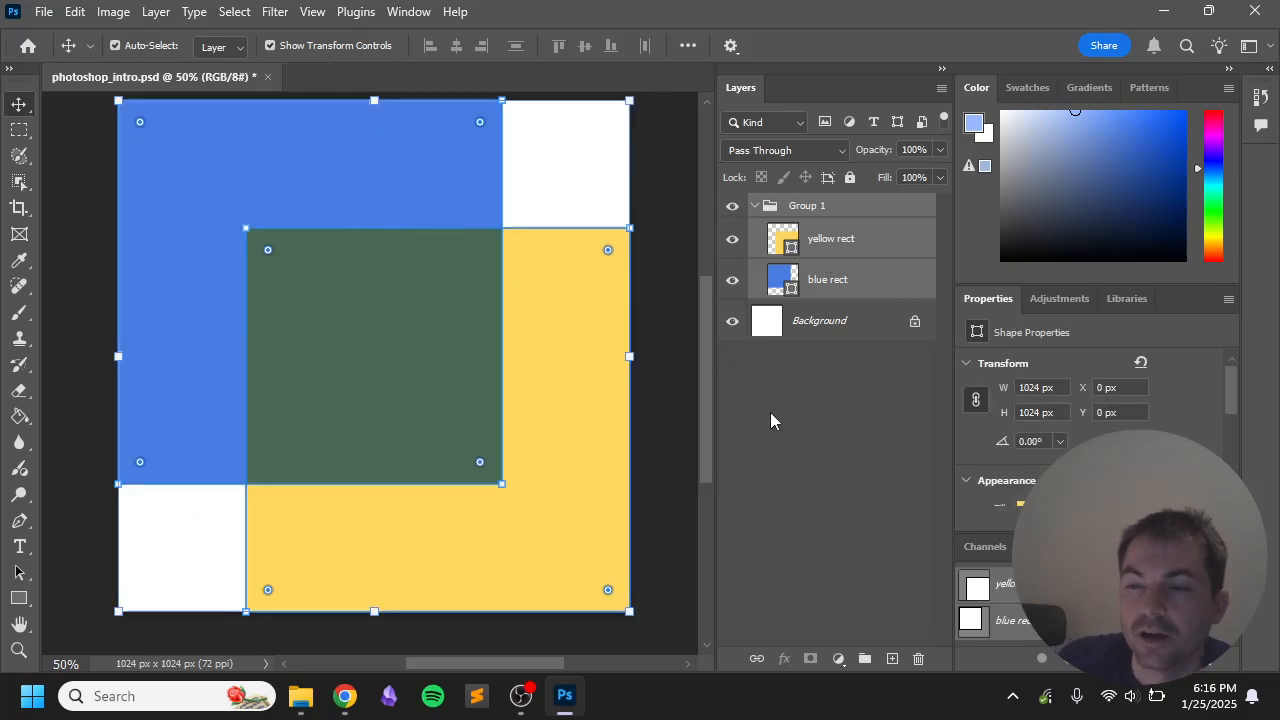
left_click(770, 413)
left_click(828, 206)
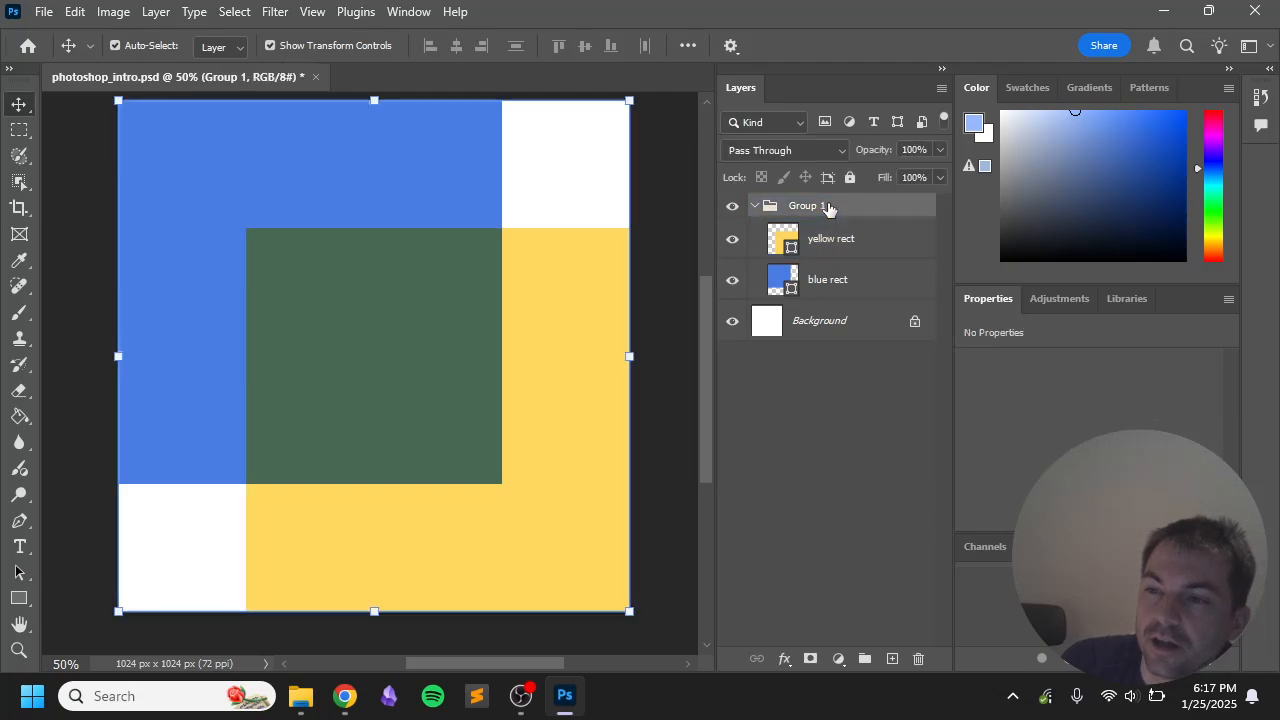
Step: Duplicate Group 1 as a new group named 'Group 2'
right_click(823, 210)
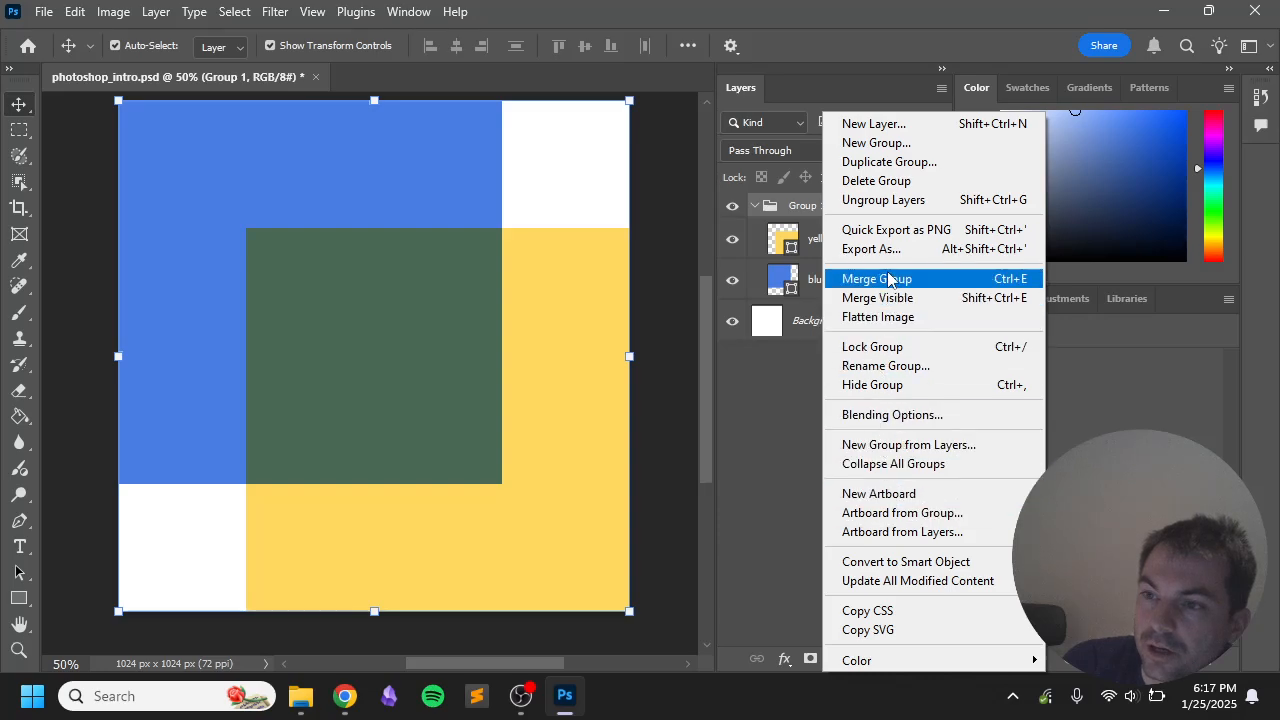
left_click(887, 161)
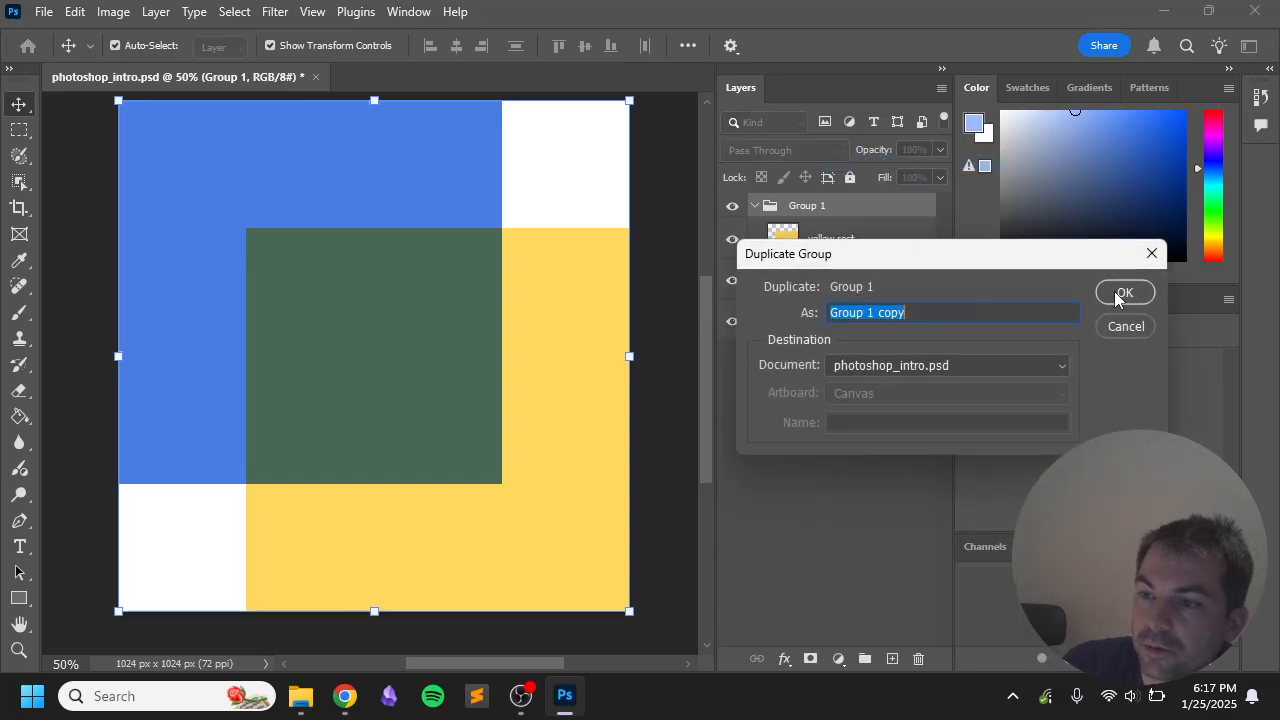
left_click_drag(906, 313, 870, 314)
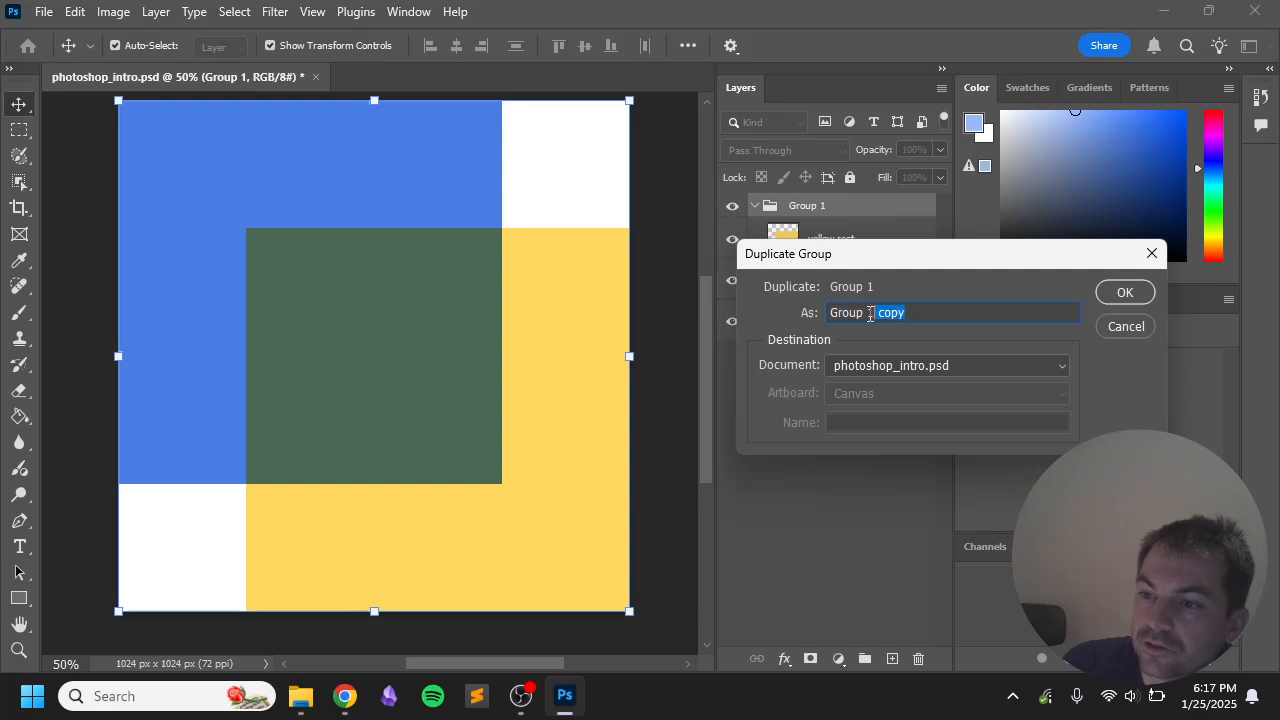
type("2")
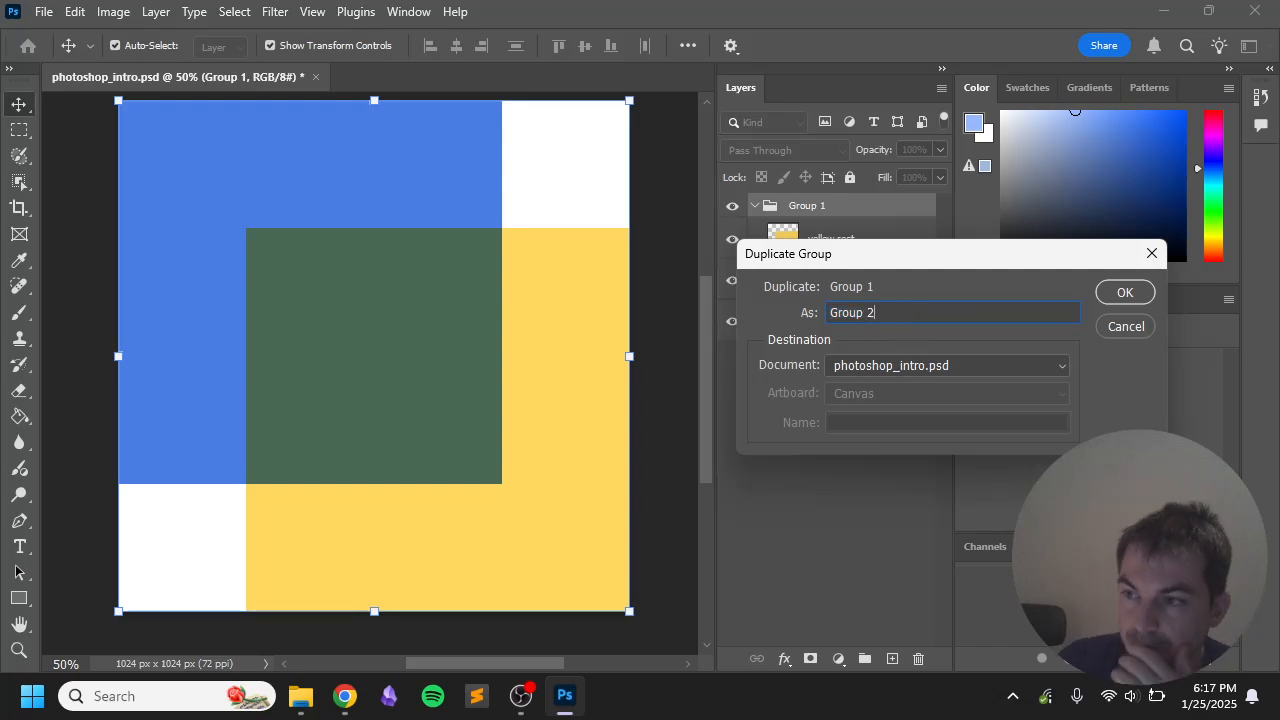
left_click(1124, 293)
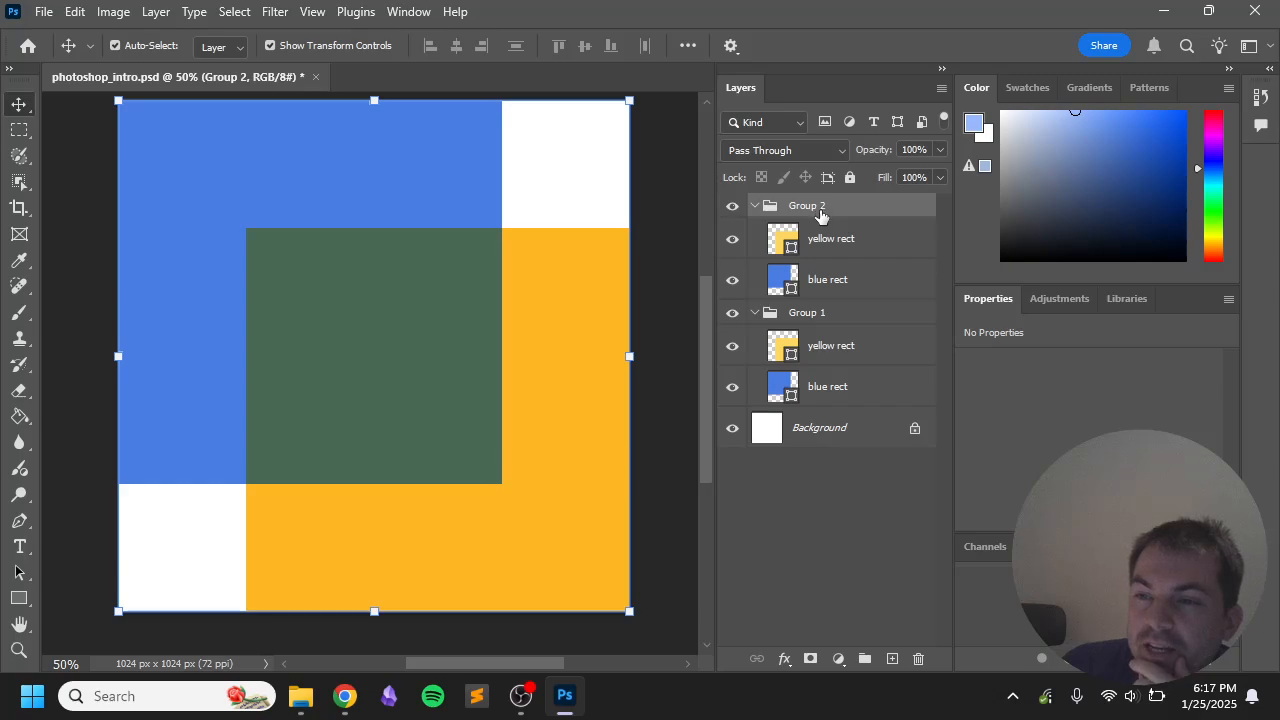
Step: Free-transform Group 2 down to half size over the green overlap and commit it
left_click_drag(629, 103, 429, 290)
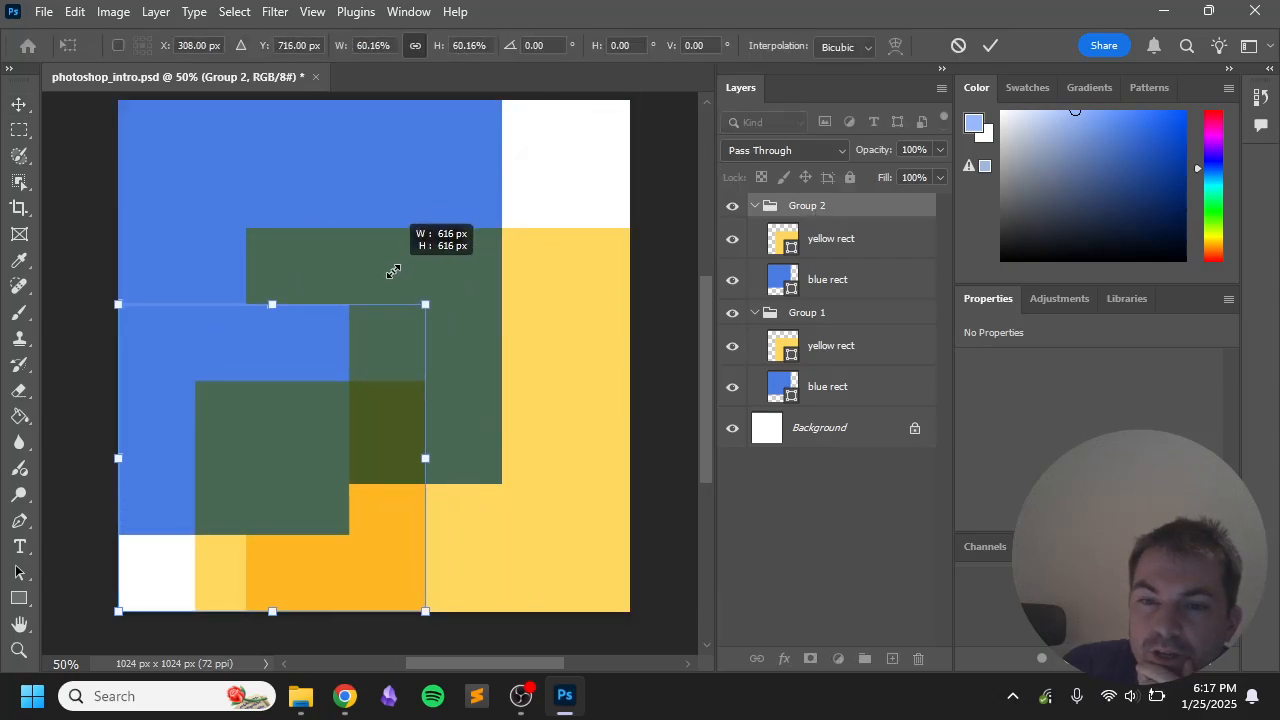
left_click_drag(298, 421, 429, 329)
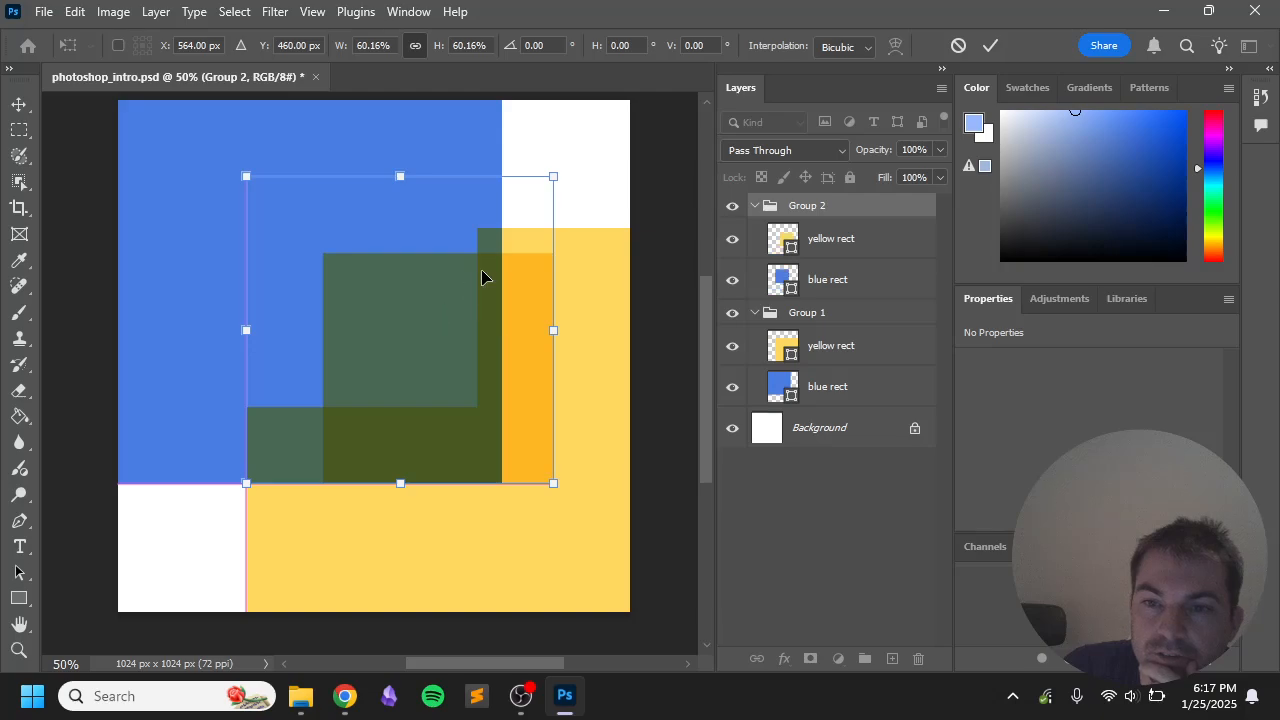
left_click_drag(556, 176, 497, 219)
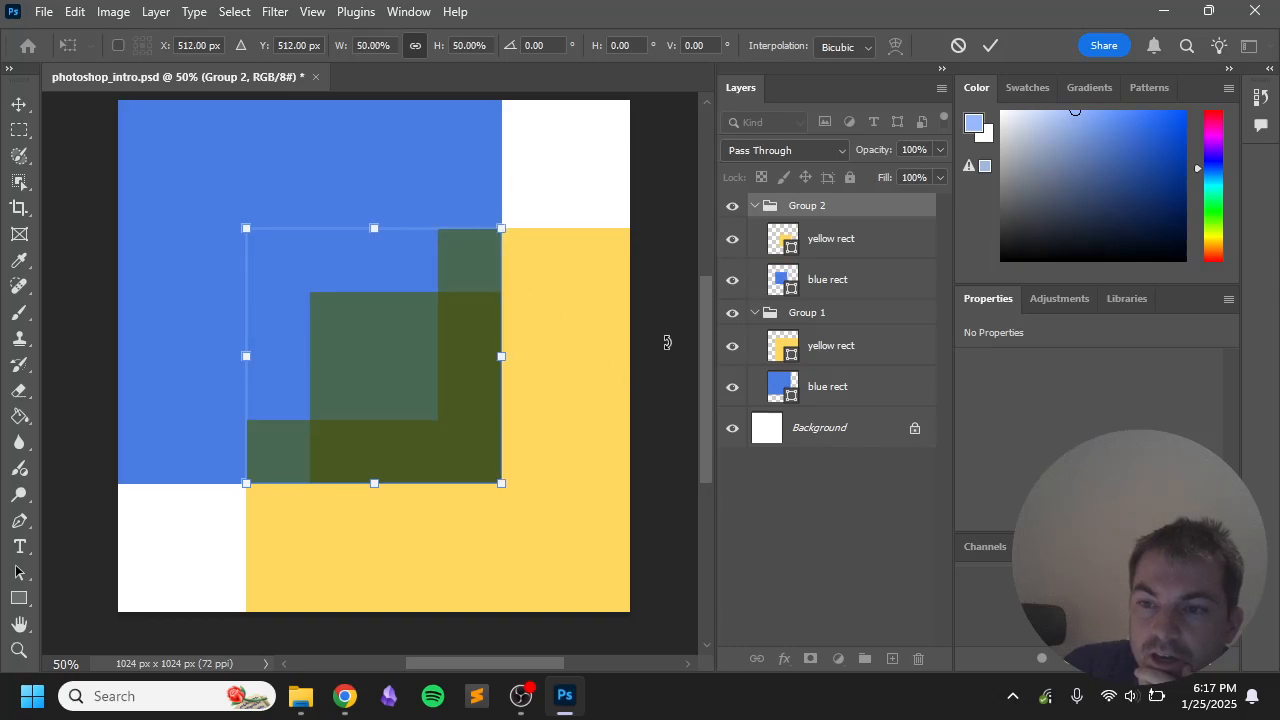
key("Return")
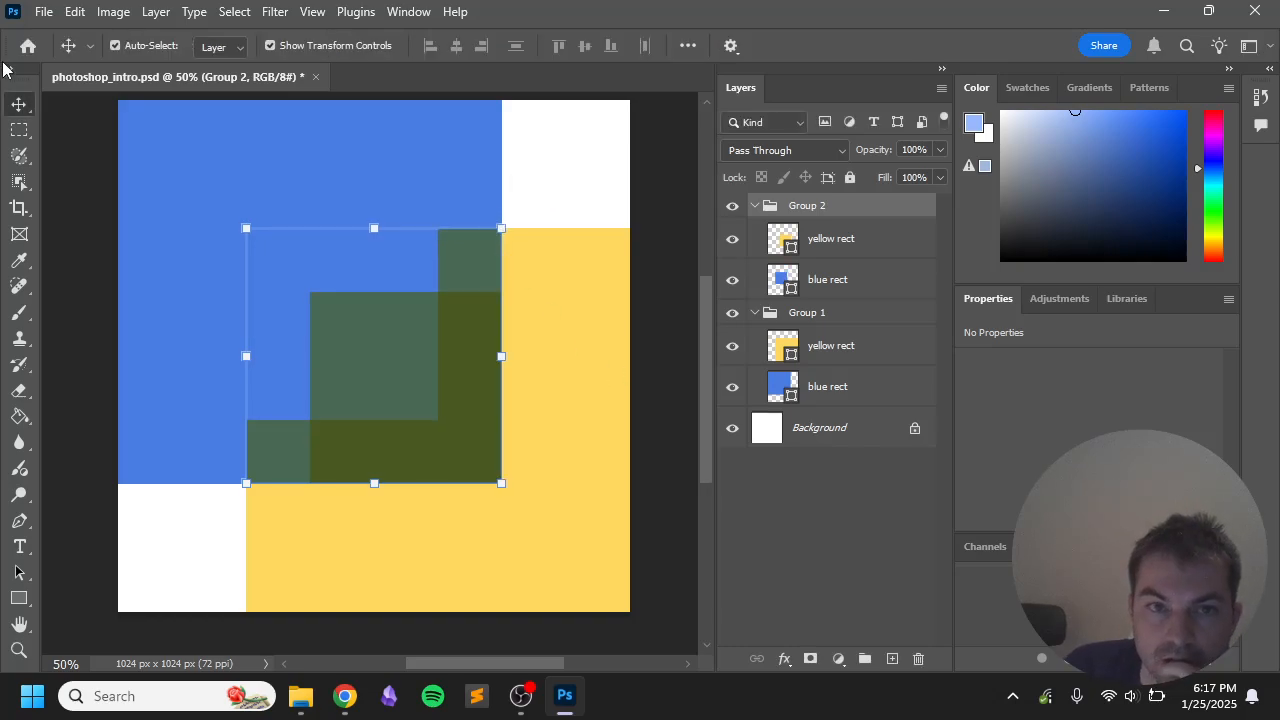
Step: Check the yellow and blue rects of both groups, then collapse Group 1's layer list
left_click(80, 320)
left_click(390, 335)
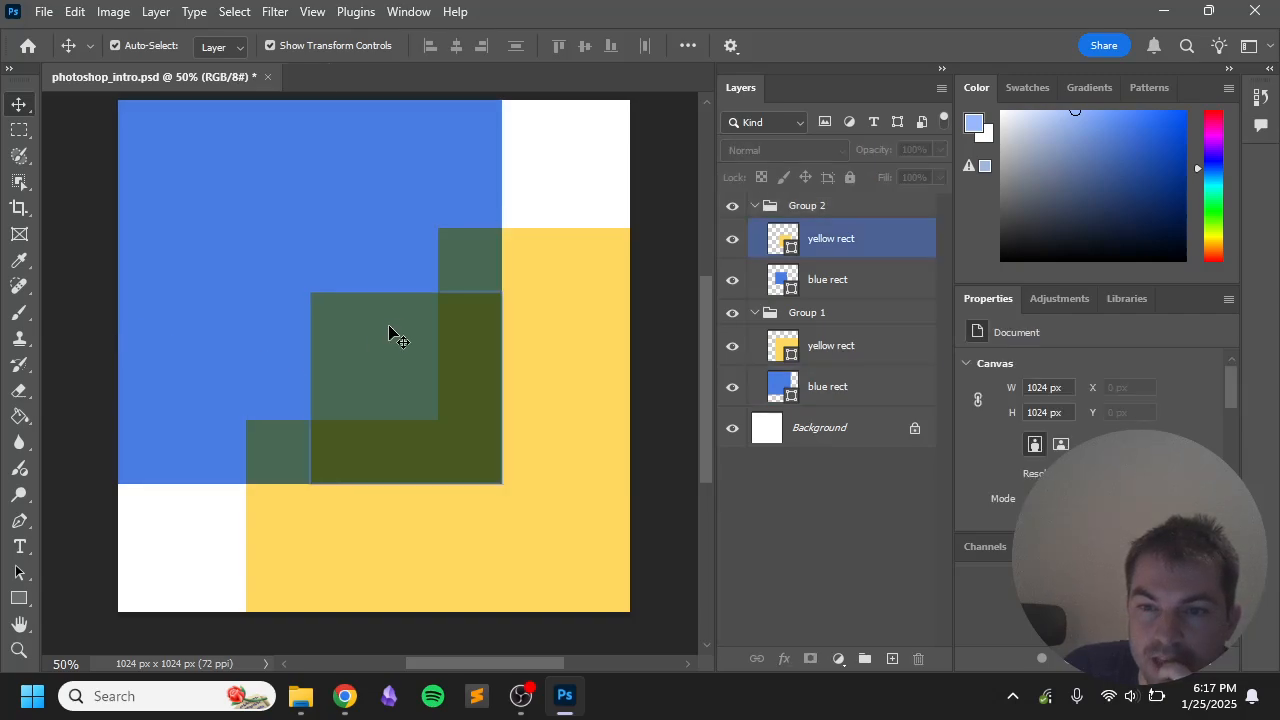
left_click(464, 238)
left_click(318, 267)
left_click(398, 180)
left_click(522, 550)
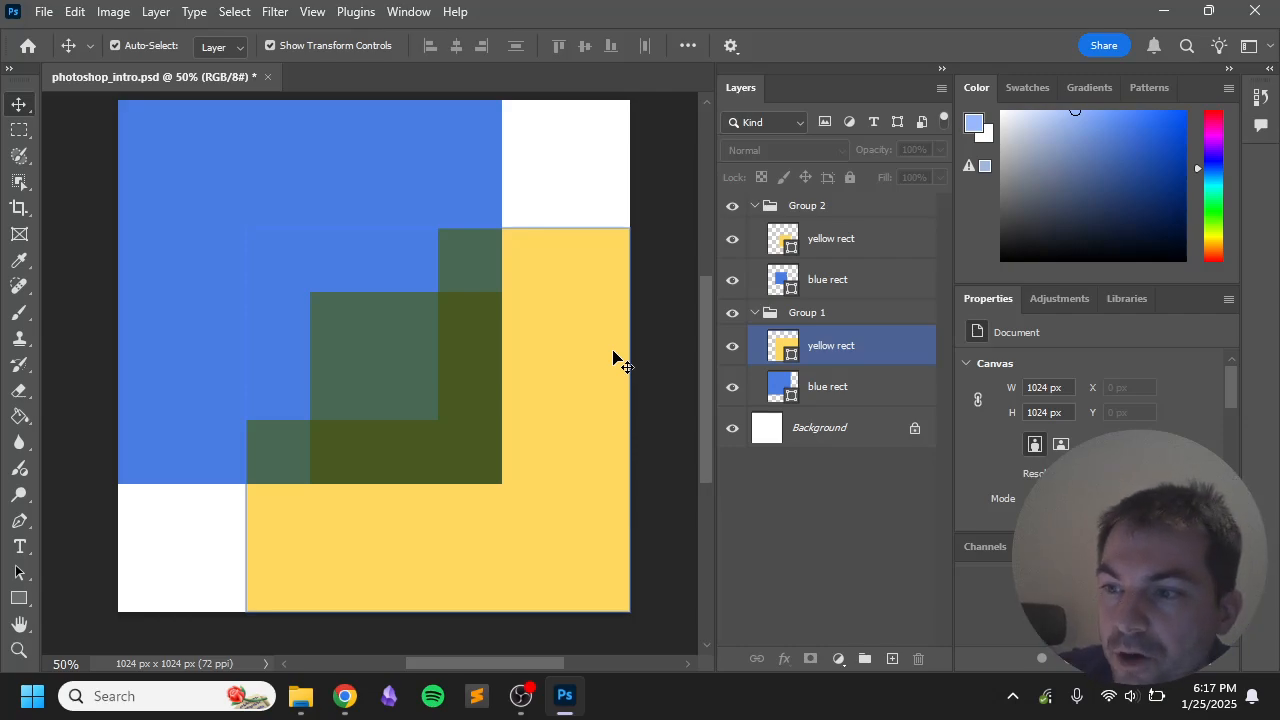
left_click(757, 315)
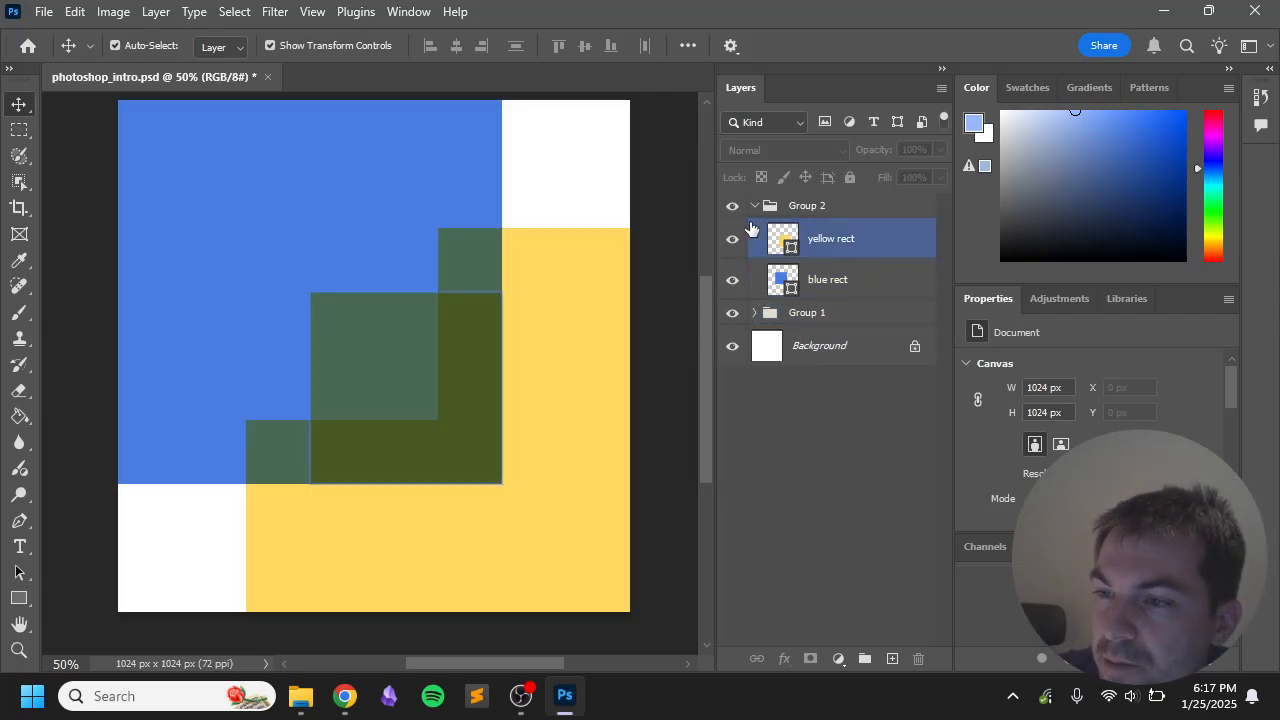
left_click(754, 205)
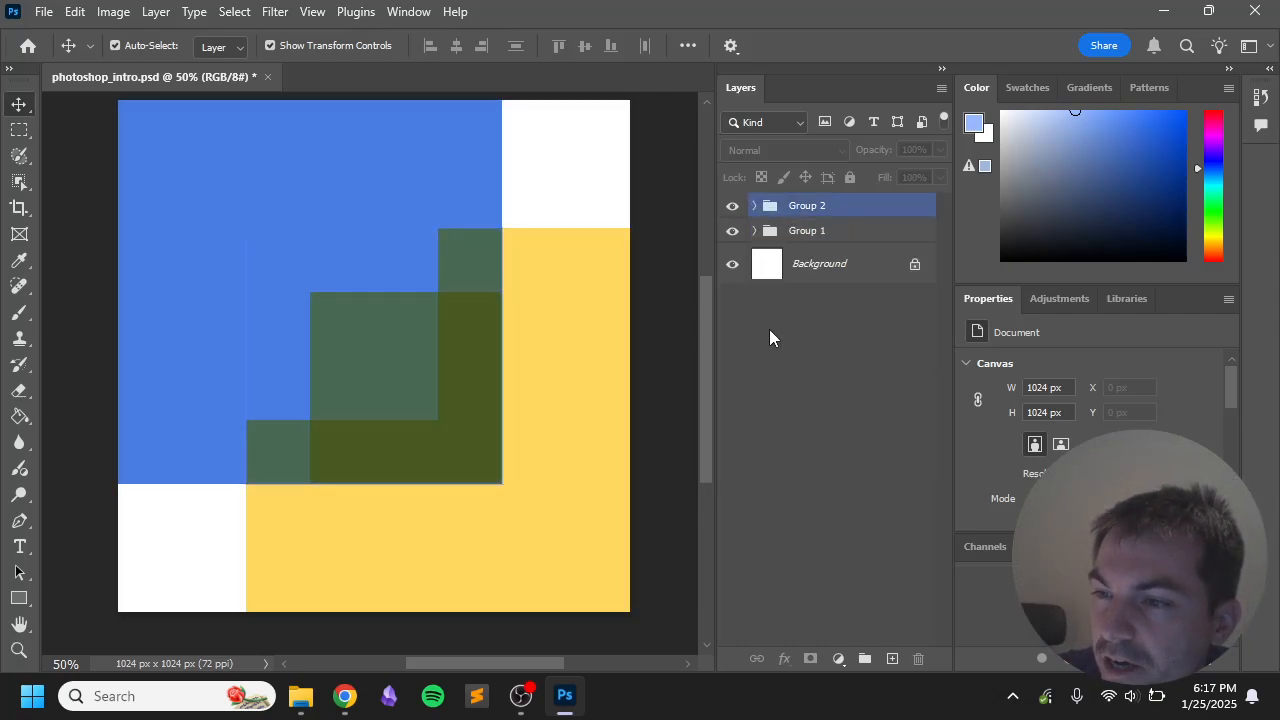
right_click(823, 205)
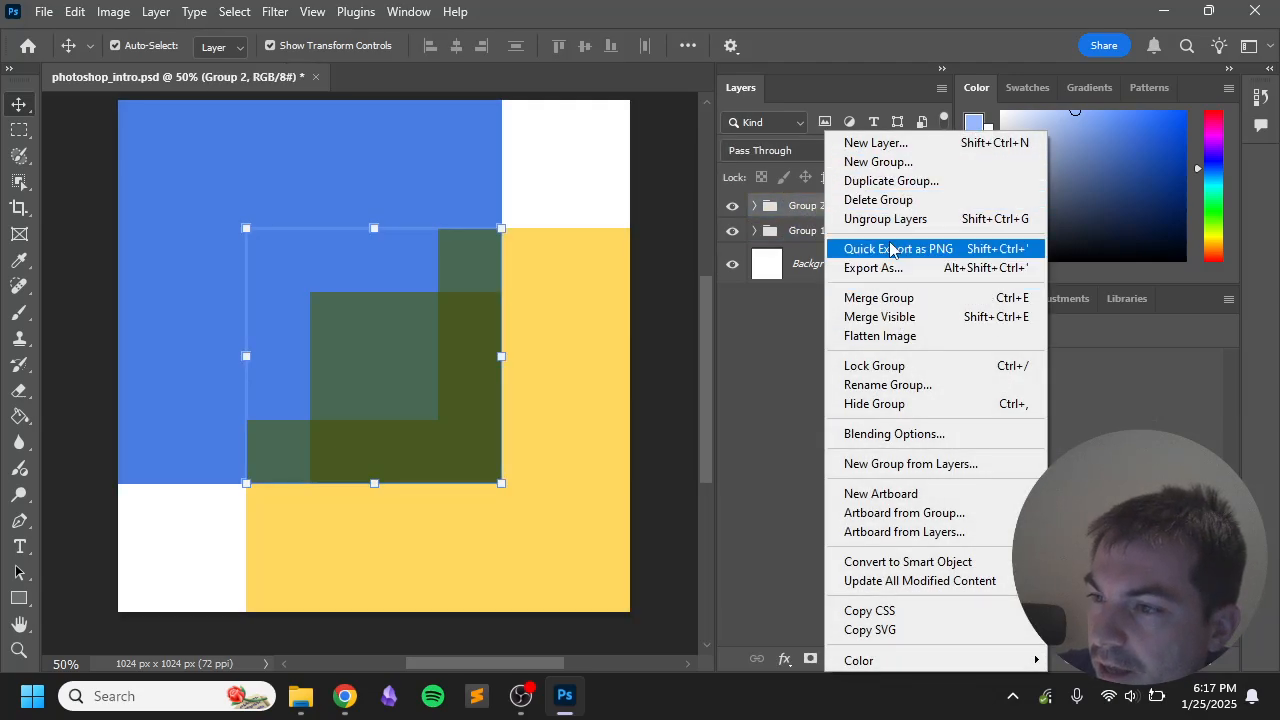
left_click(900, 180)
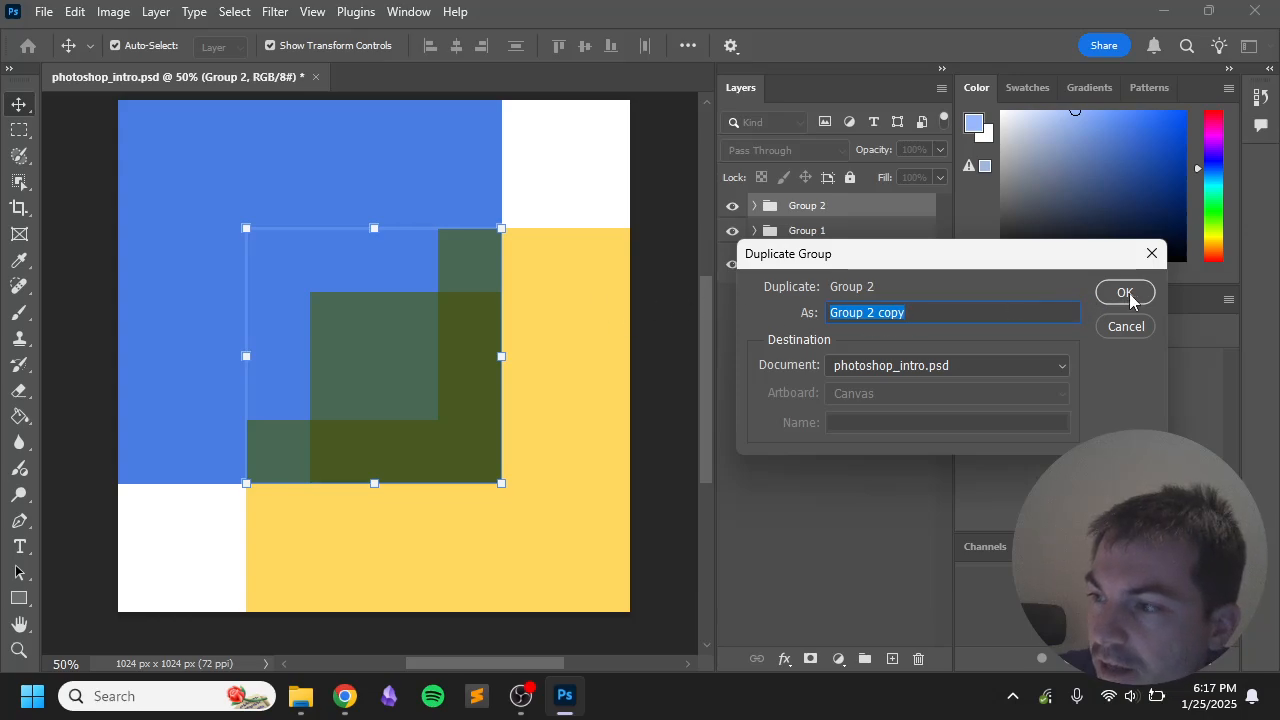
left_click(904, 315)
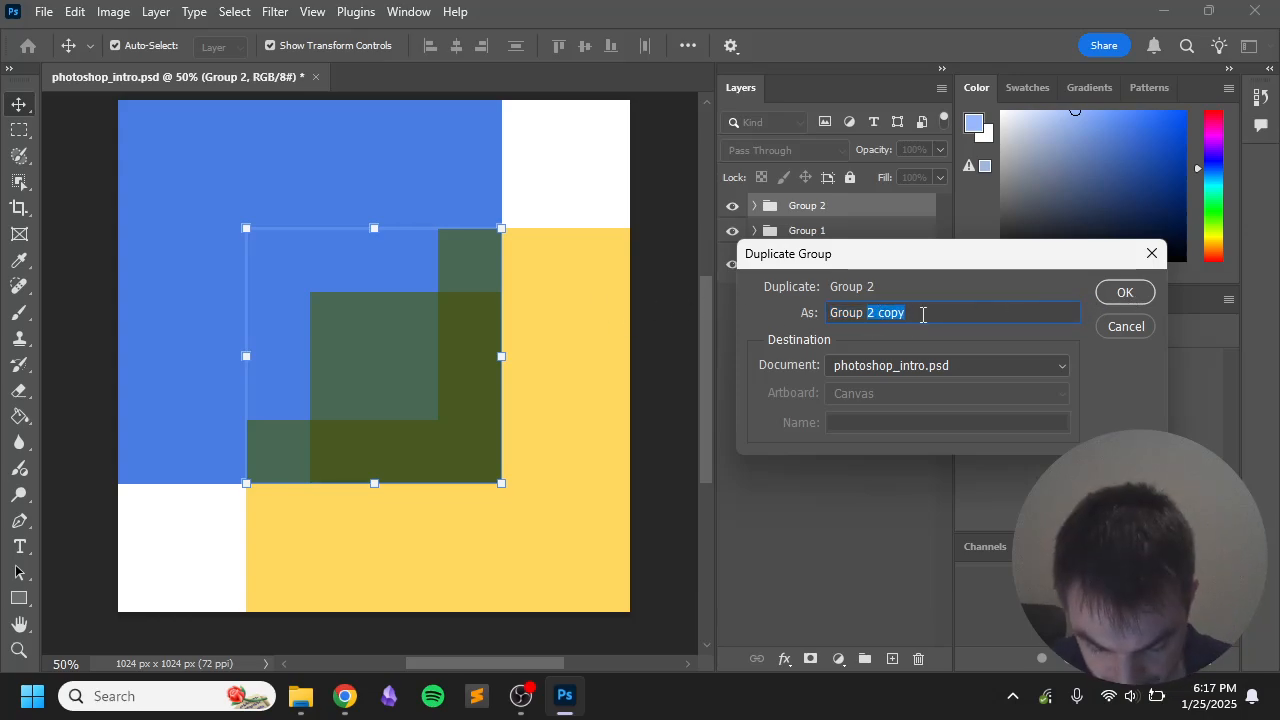
type("3")
key("Return")
left_click_drag(351, 313, 457, 225)
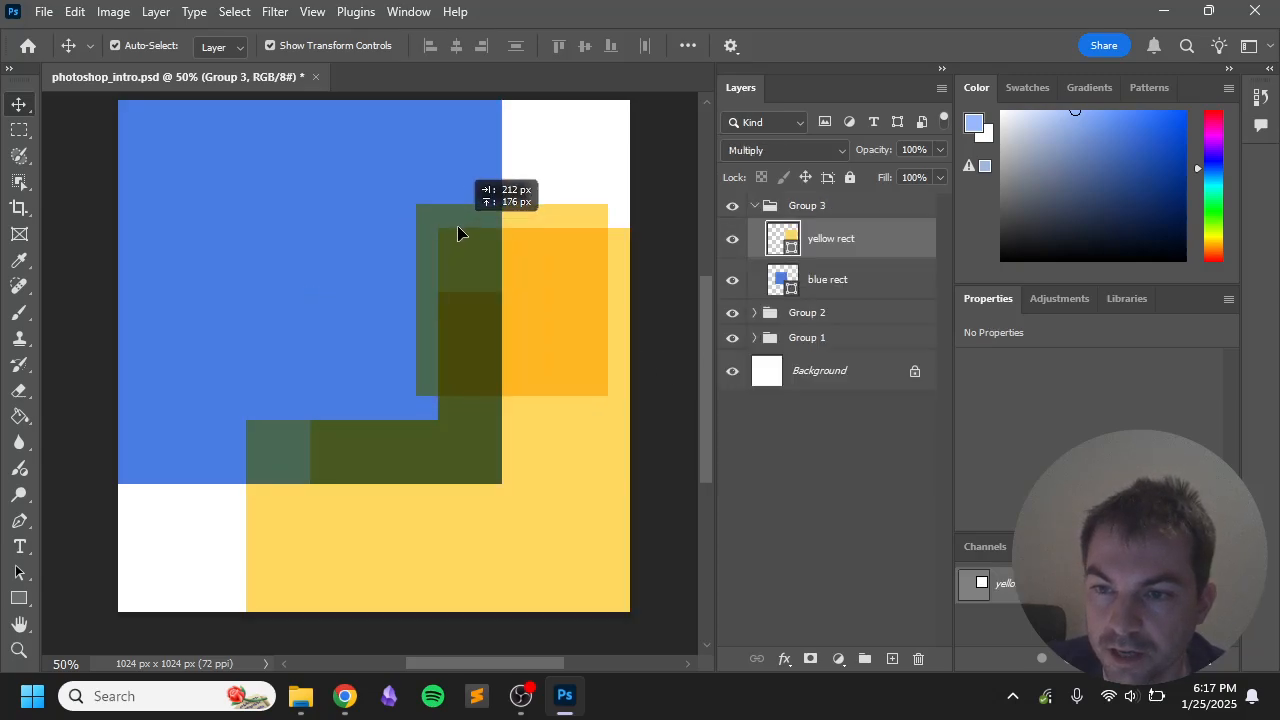
left_click_drag(534, 274, 551, 177)
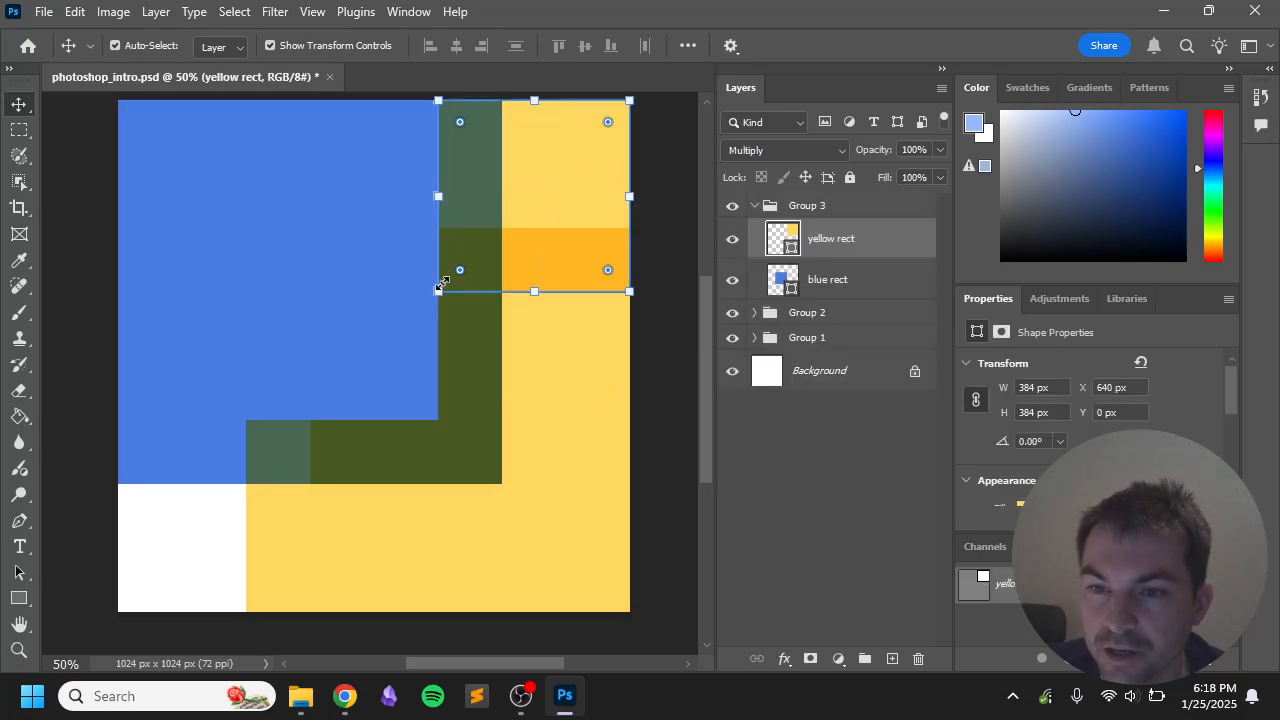
mouse_move(440, 290)
left_mouse_down()
mouse_move(505, 228)
mouse_move(437, 291)
left_mouse_up()
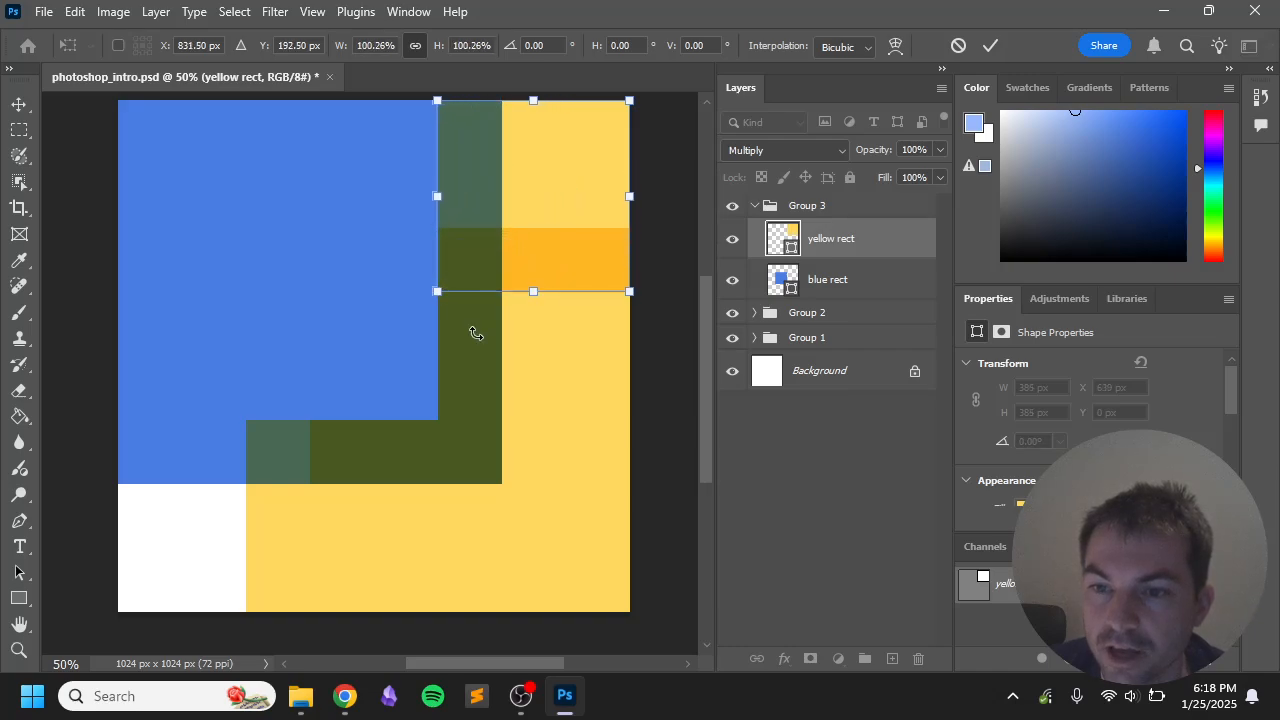
key("ctrl+z")
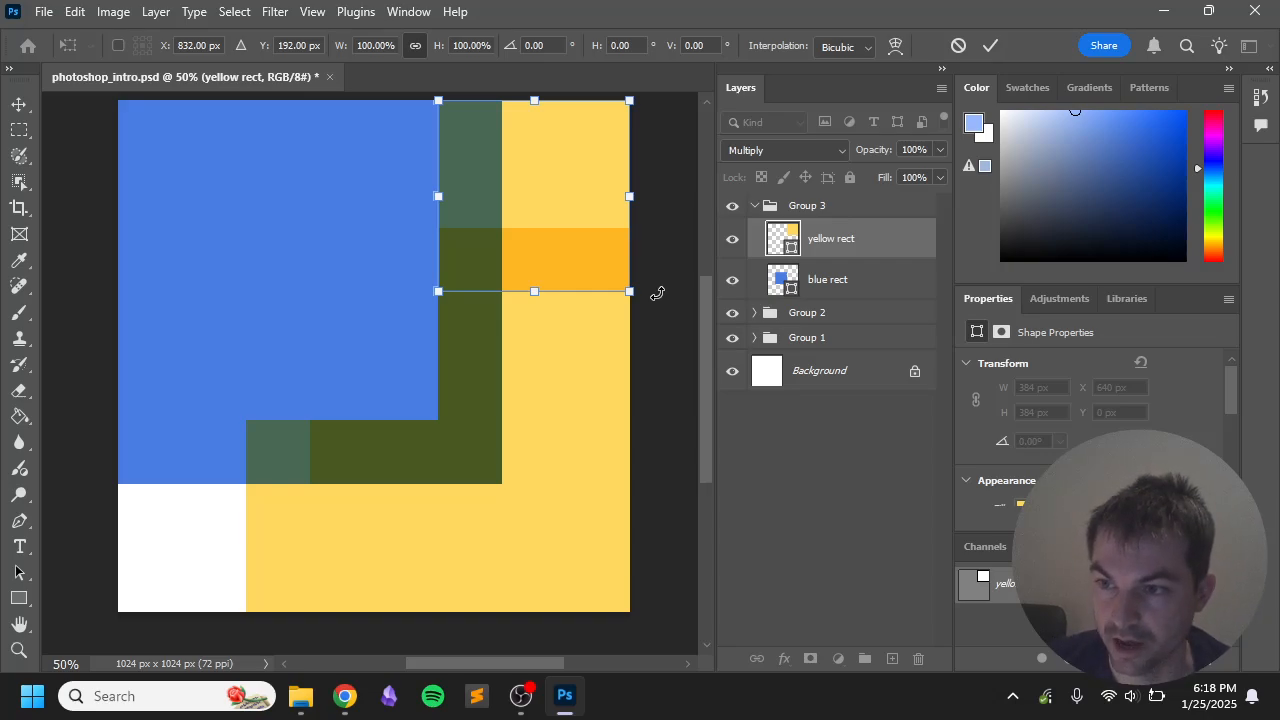
left_click(815, 212)
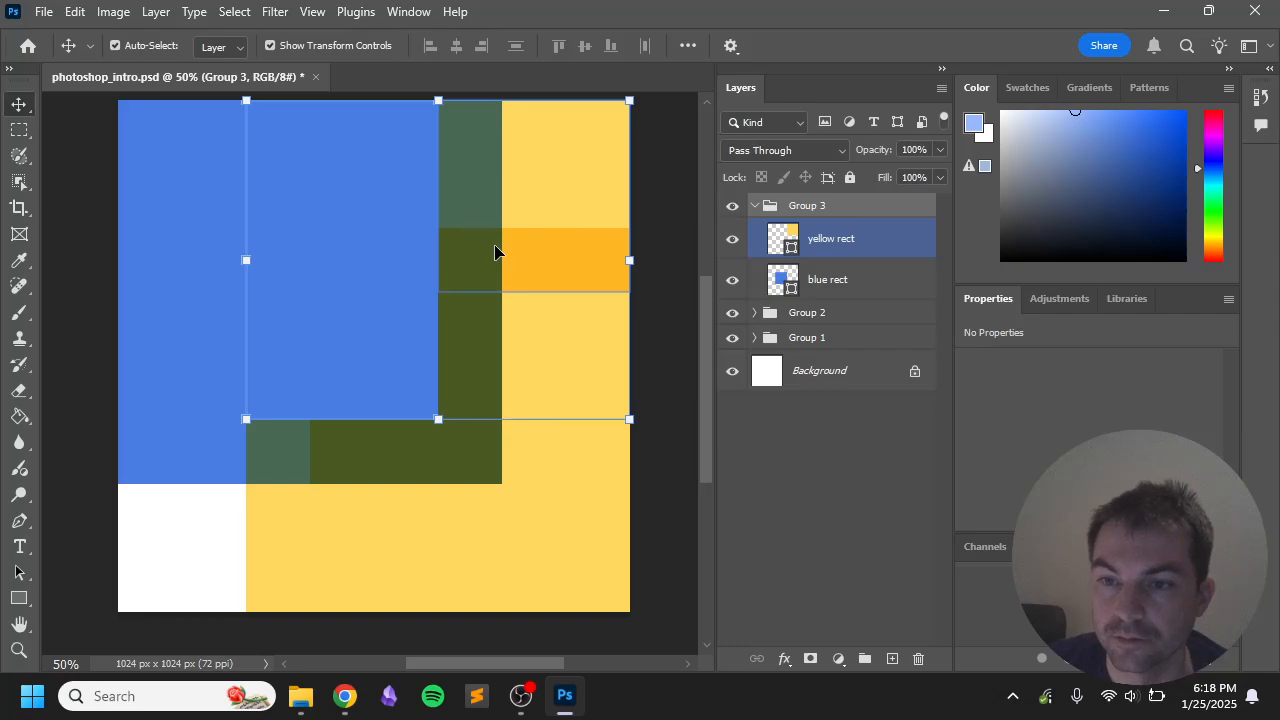
key("ctrl")
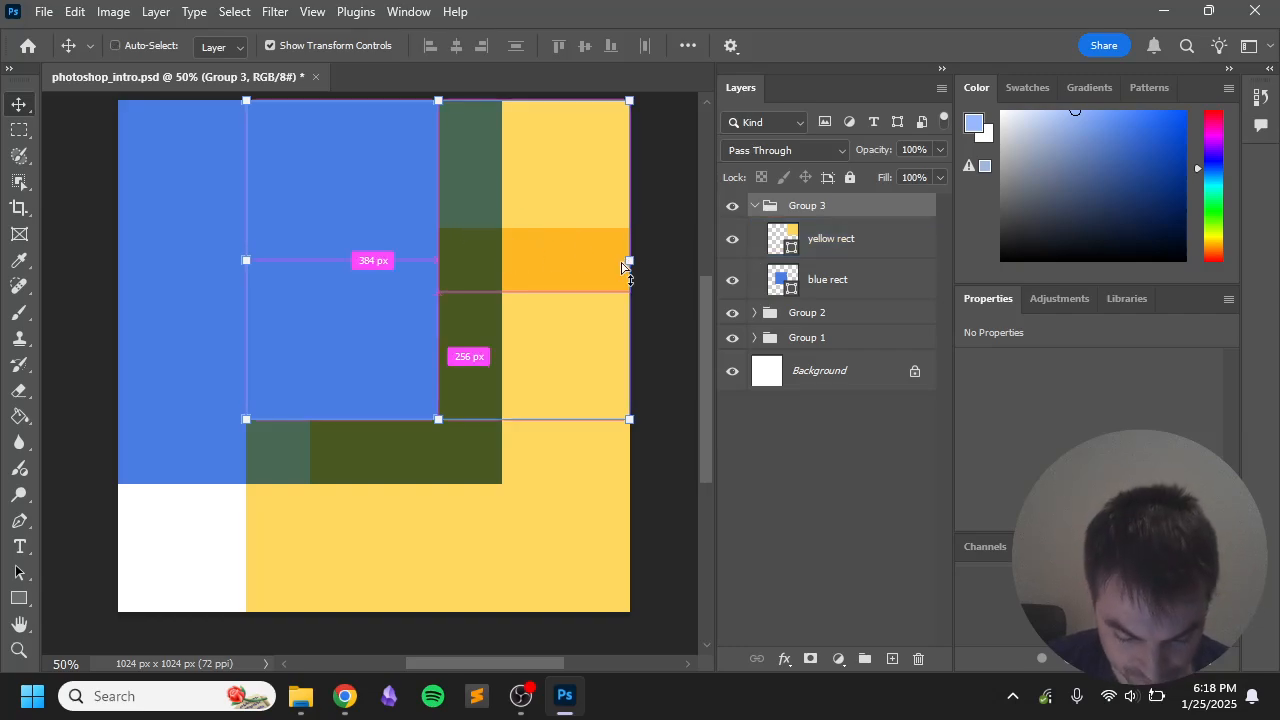
key("ctrl+z")
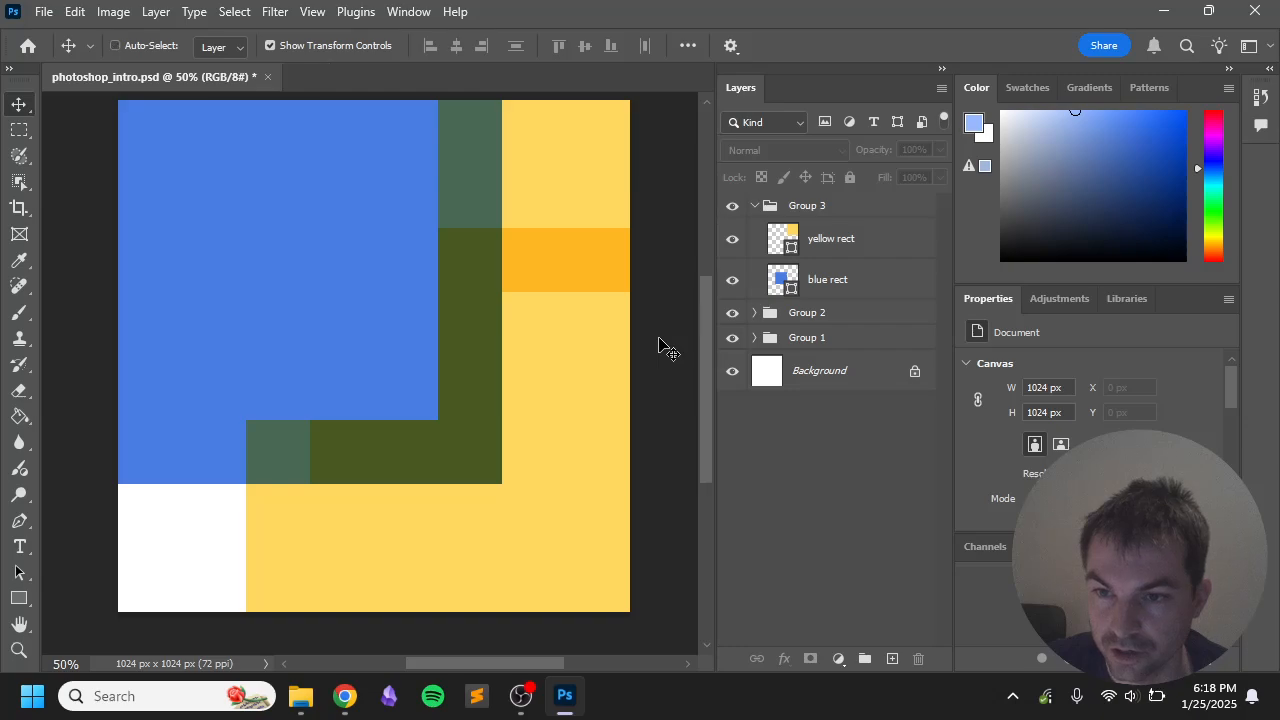
key("ctrl+z")
key("ctrl+z")
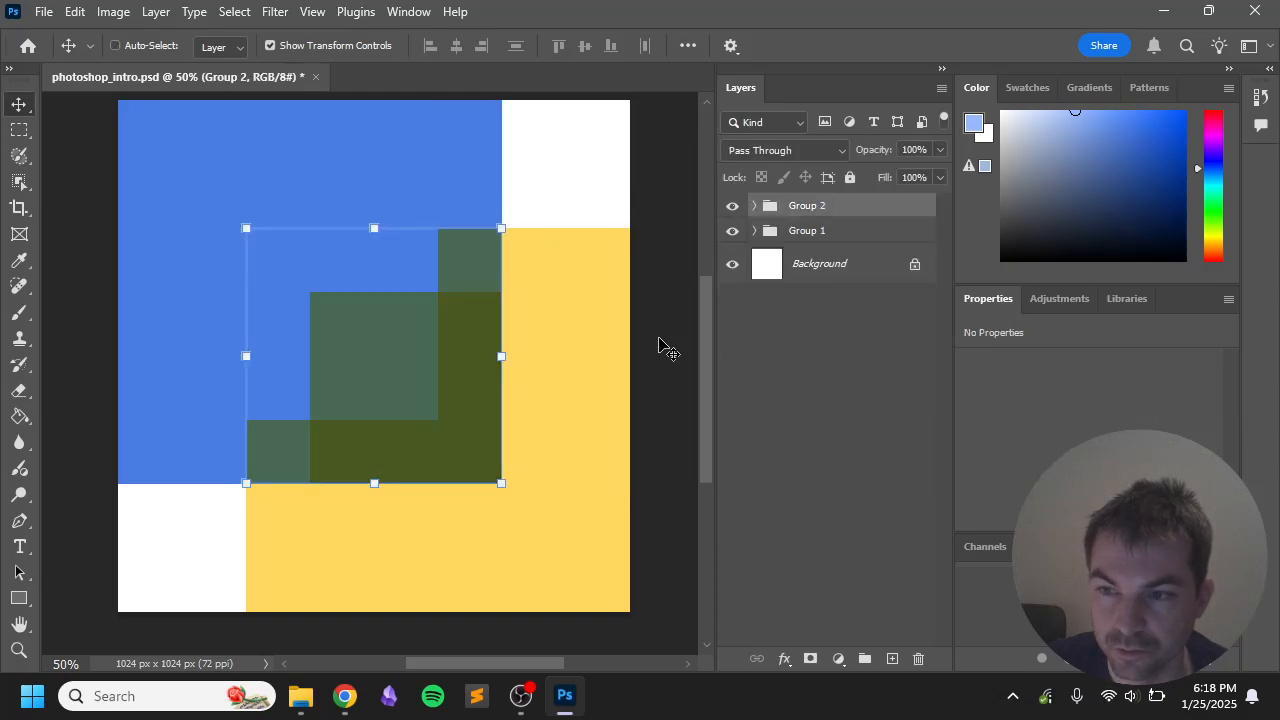
Step: Redo to bring back Group 3 and select both of its copied squares
key("ctrl+shift+z")
left_click(778, 284)
left_click(788, 242)
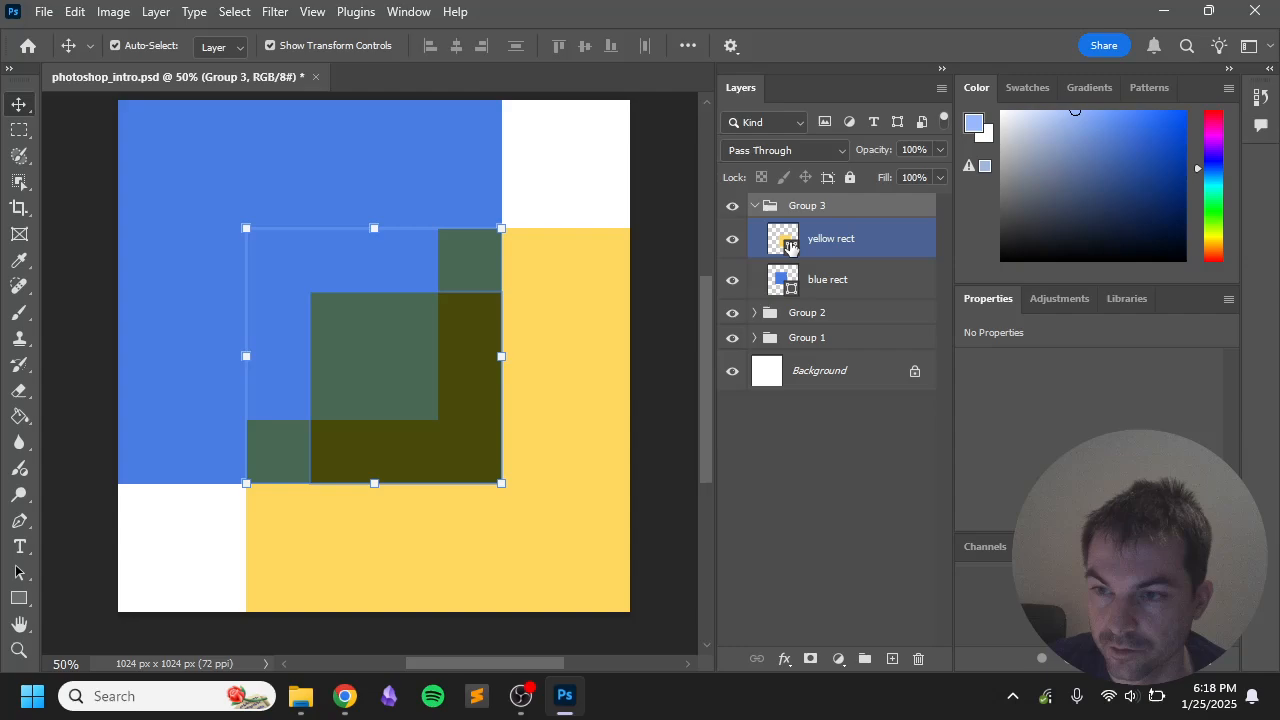
left_click(834, 281, "shift")
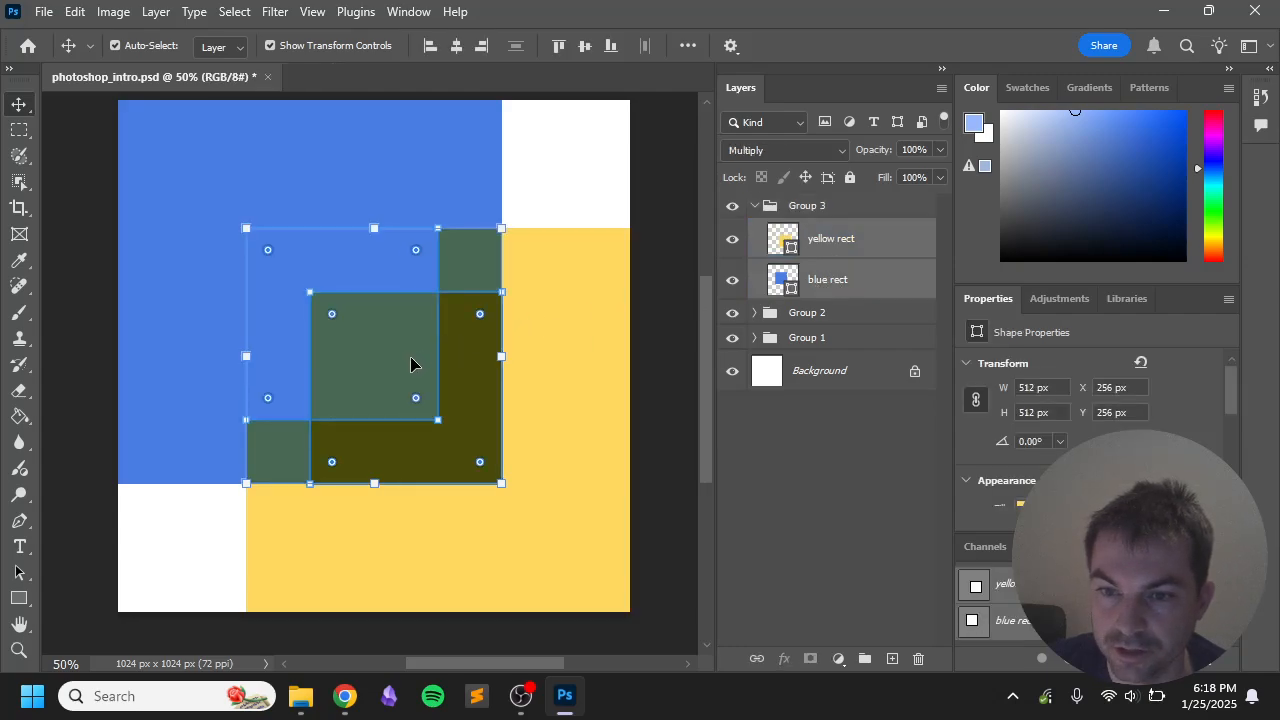
Step: Move the copied pair up-right, shrink it to about half, and rotate it 90 degrees
left_click_drag(414, 363, 535, 242)
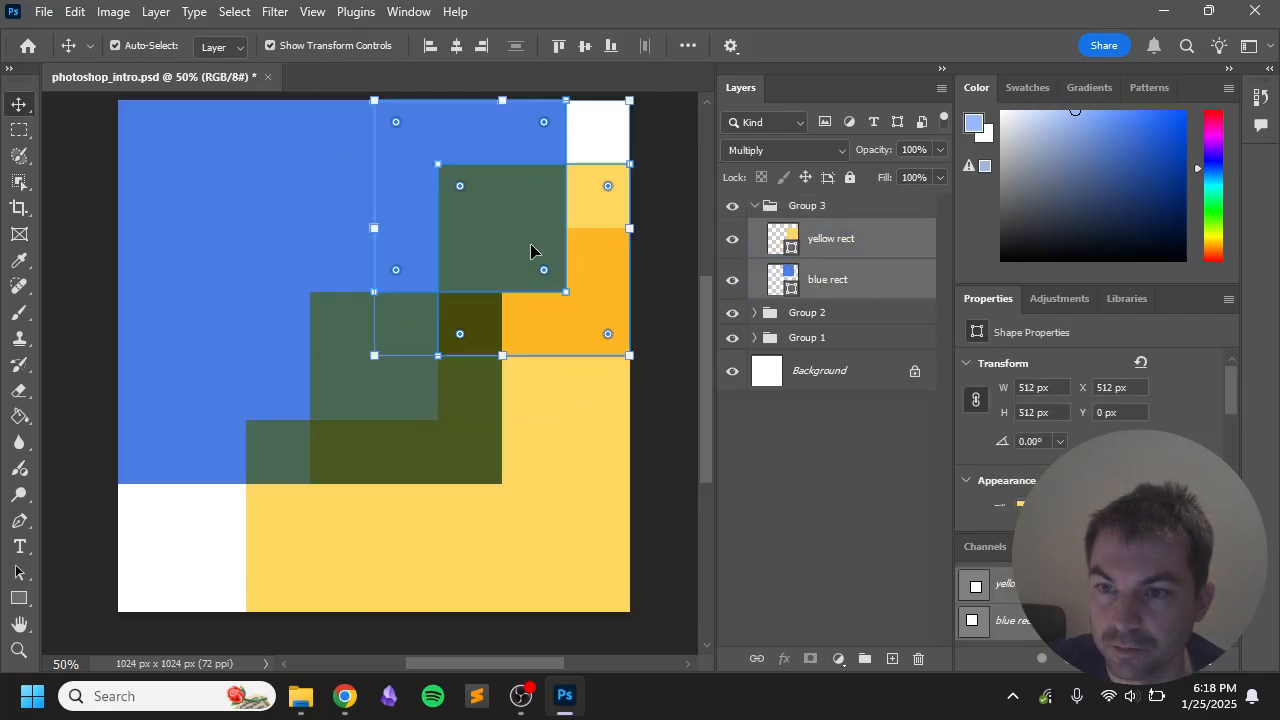
left_click_drag(375, 352, 512, 242)
left_click_drag(644, 97, 633, 245)
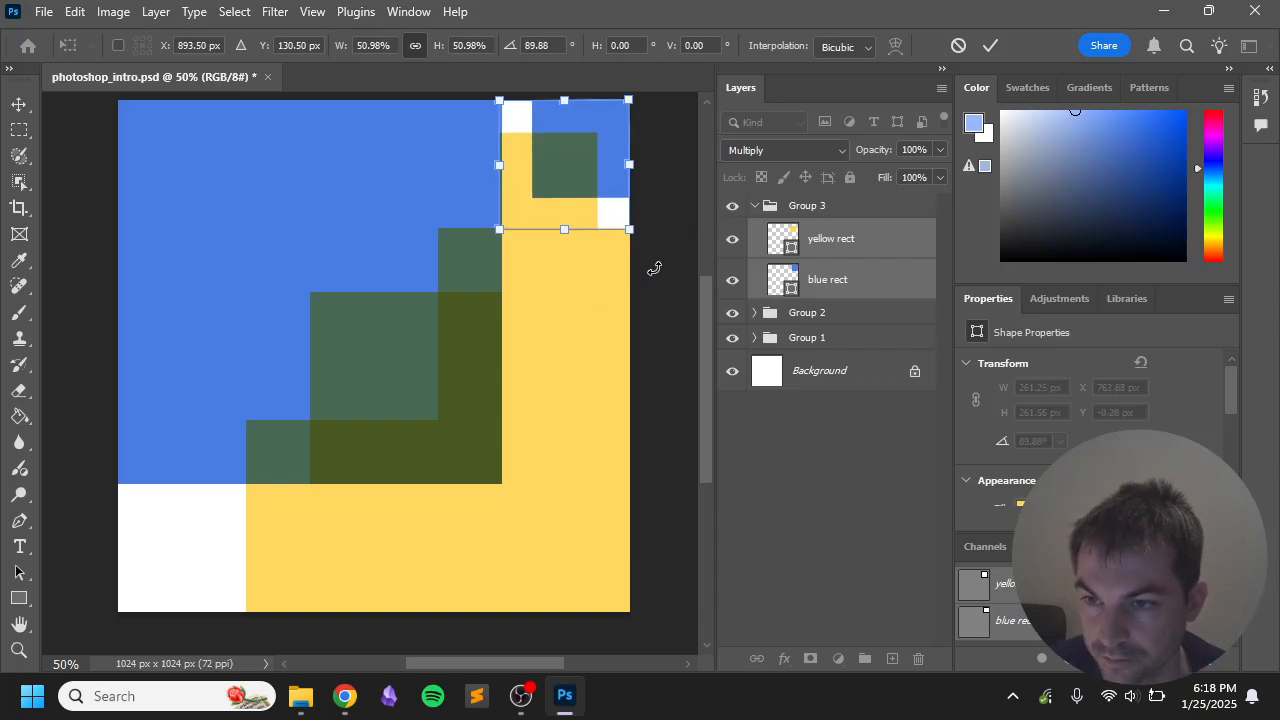
key("Return")
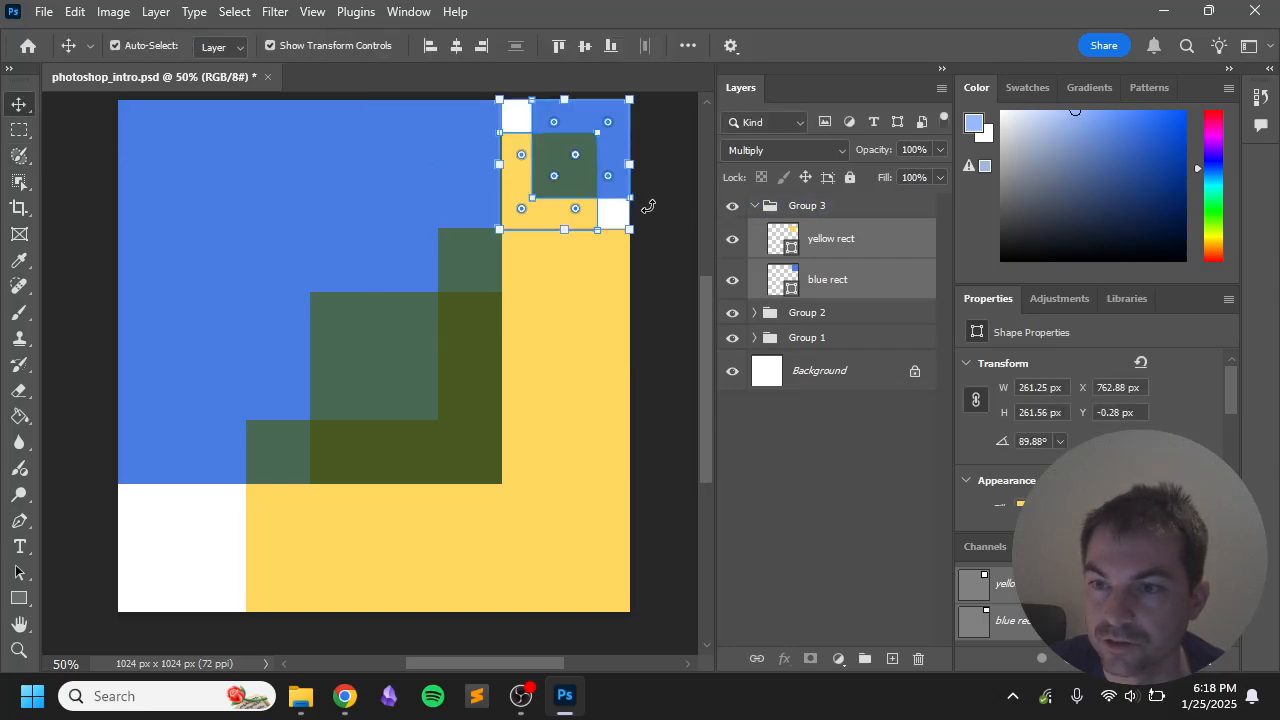
mouse_move(648, 206)
left_mouse_down()
mouse_move(625, 240)
mouse_move(643, 213)
left_mouse_up()
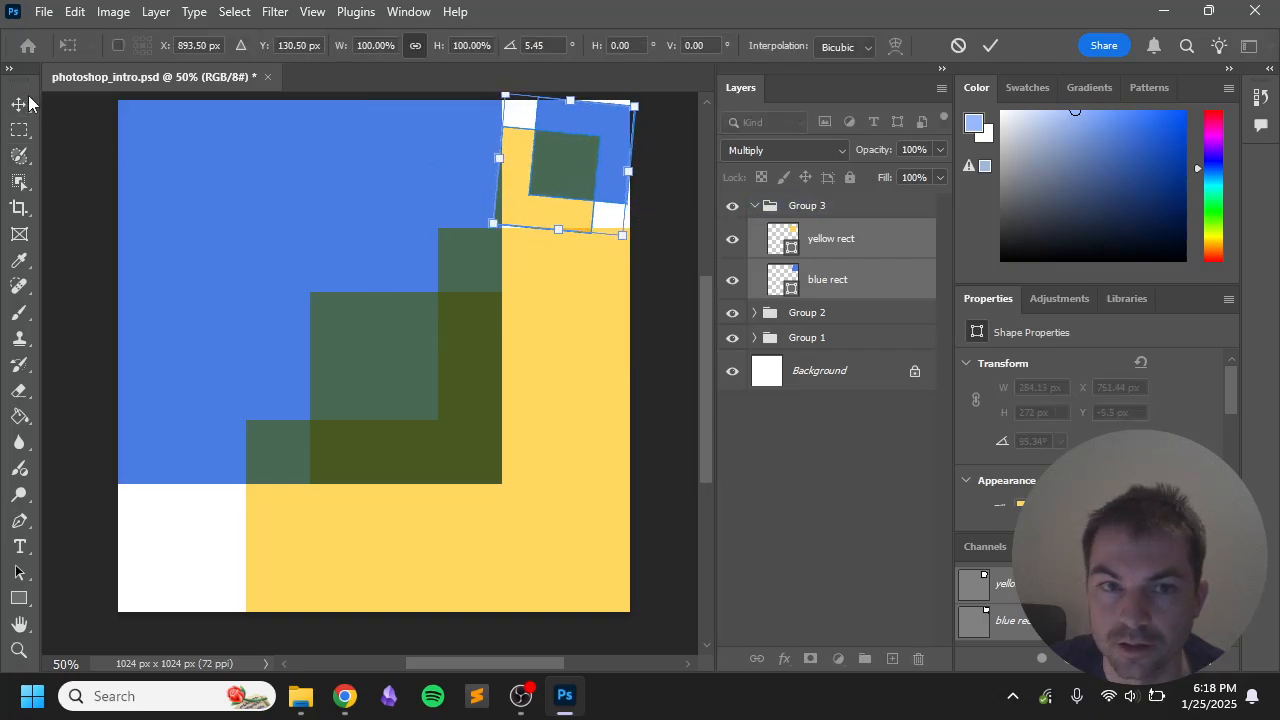
key("Return")
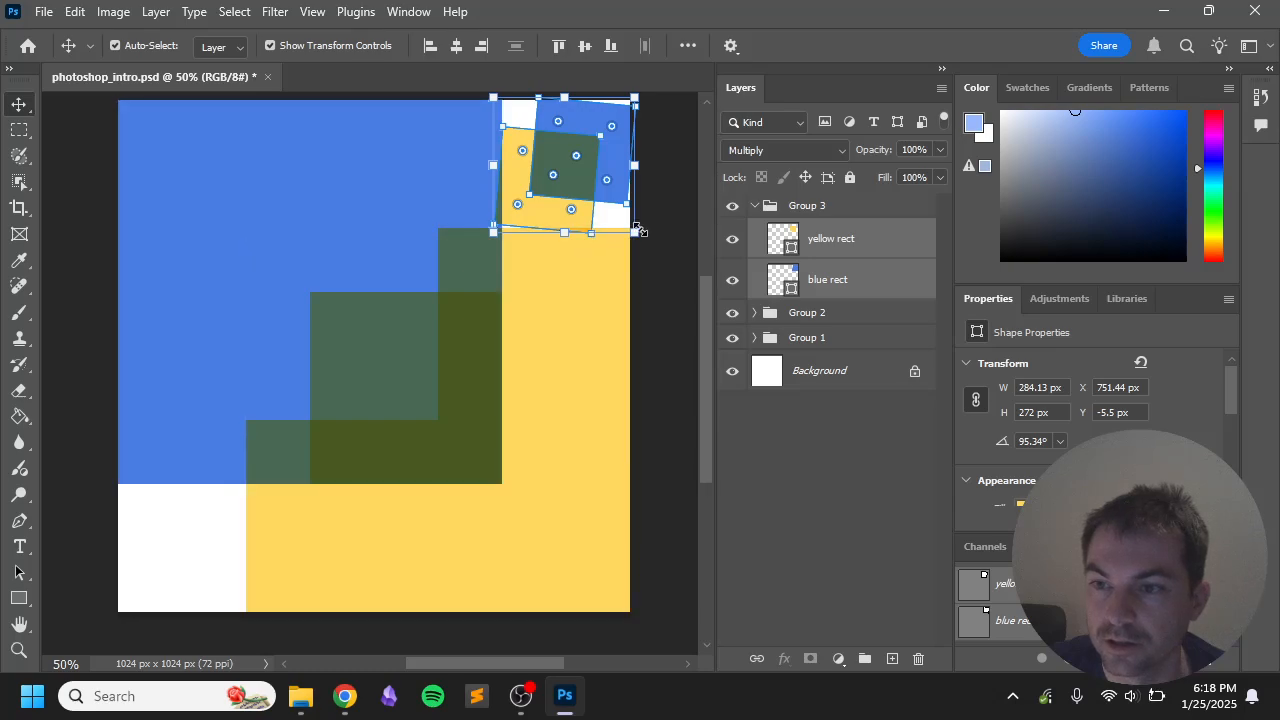
Step: Shrink the copied pair further and move it toward the top-right corner
left_click_drag(638, 231, 612, 200)
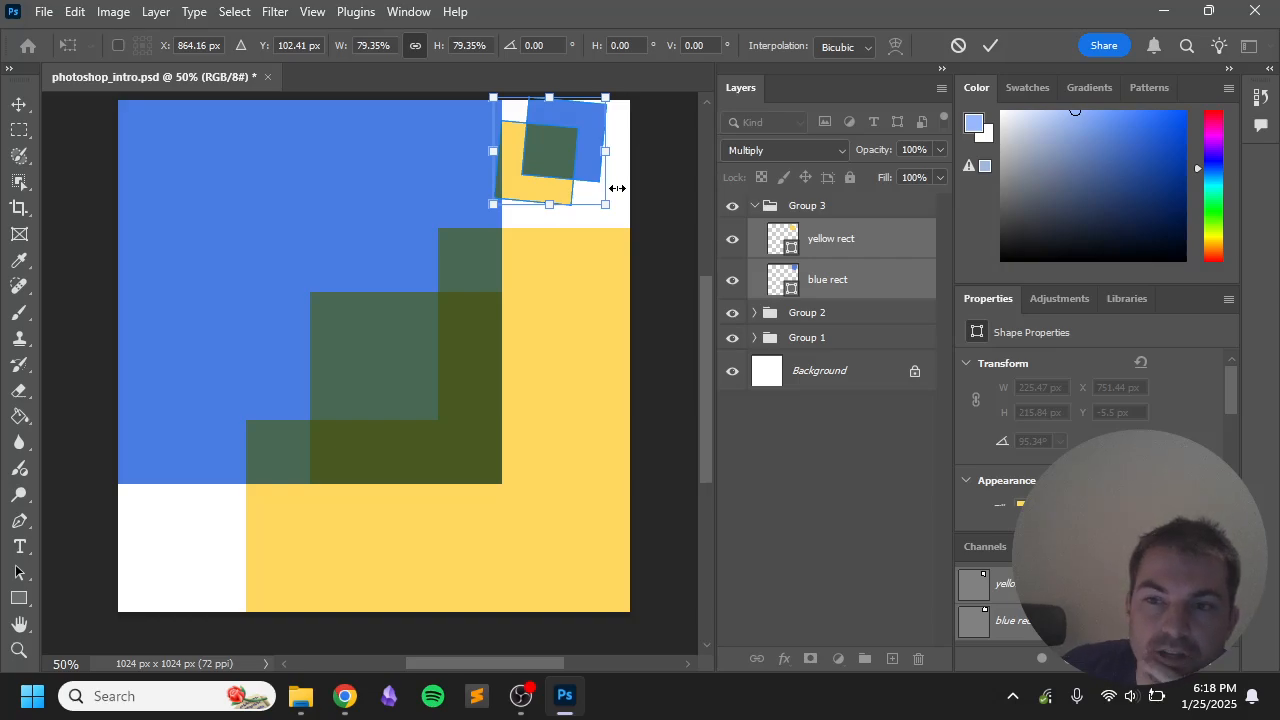
left_click_drag(568, 182, 577, 233)
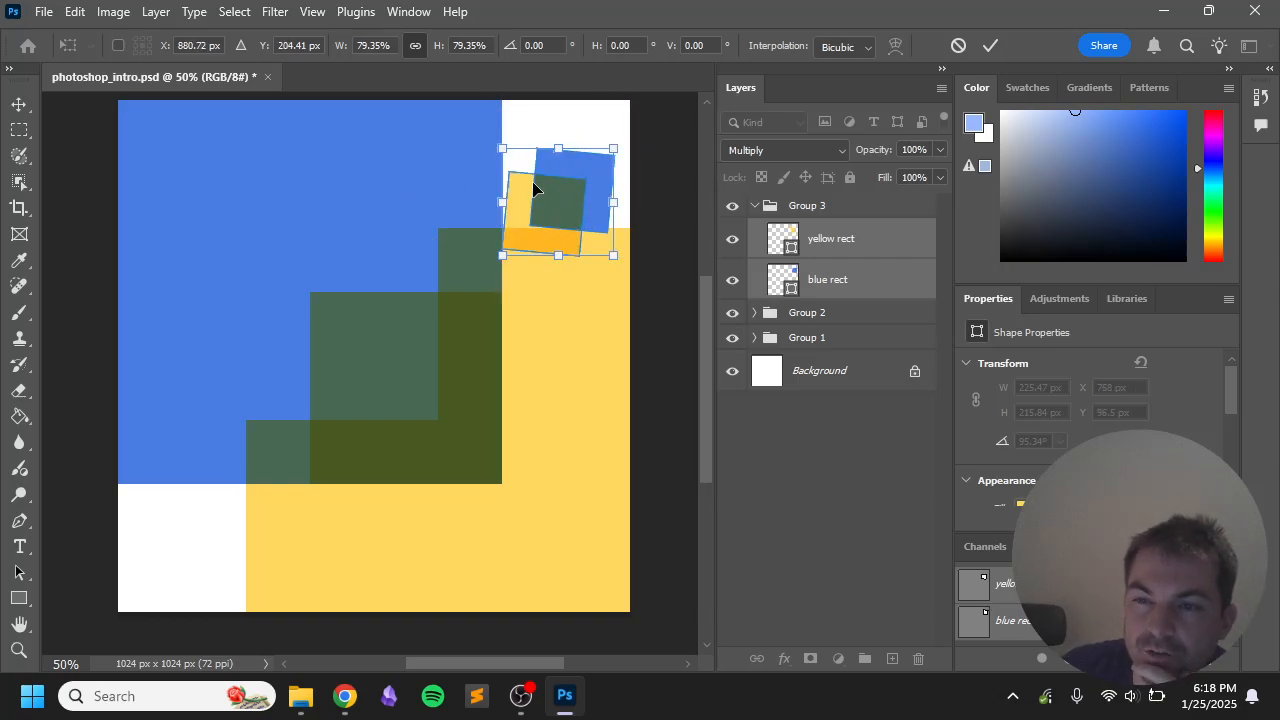
left_click(19, 104)
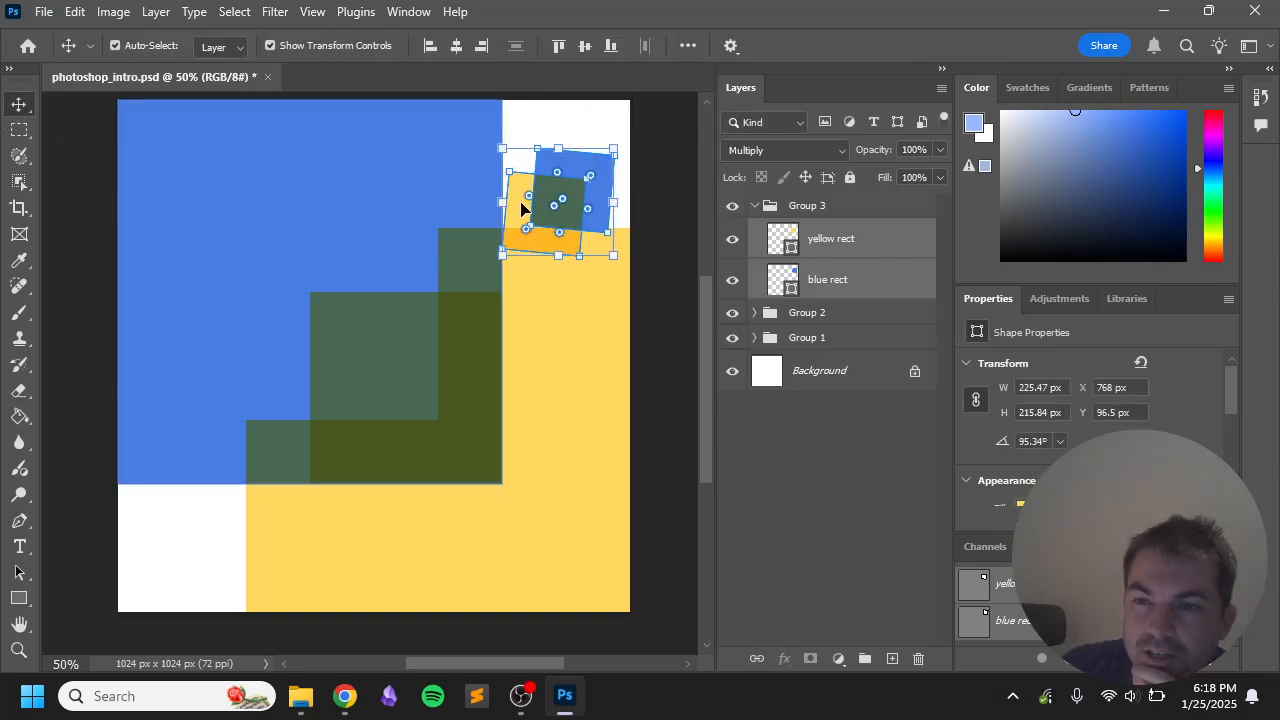
mouse_move(521, 207)
left_mouse_down()
mouse_move(528, 172)
mouse_move(537, 197)
left_mouse_up()
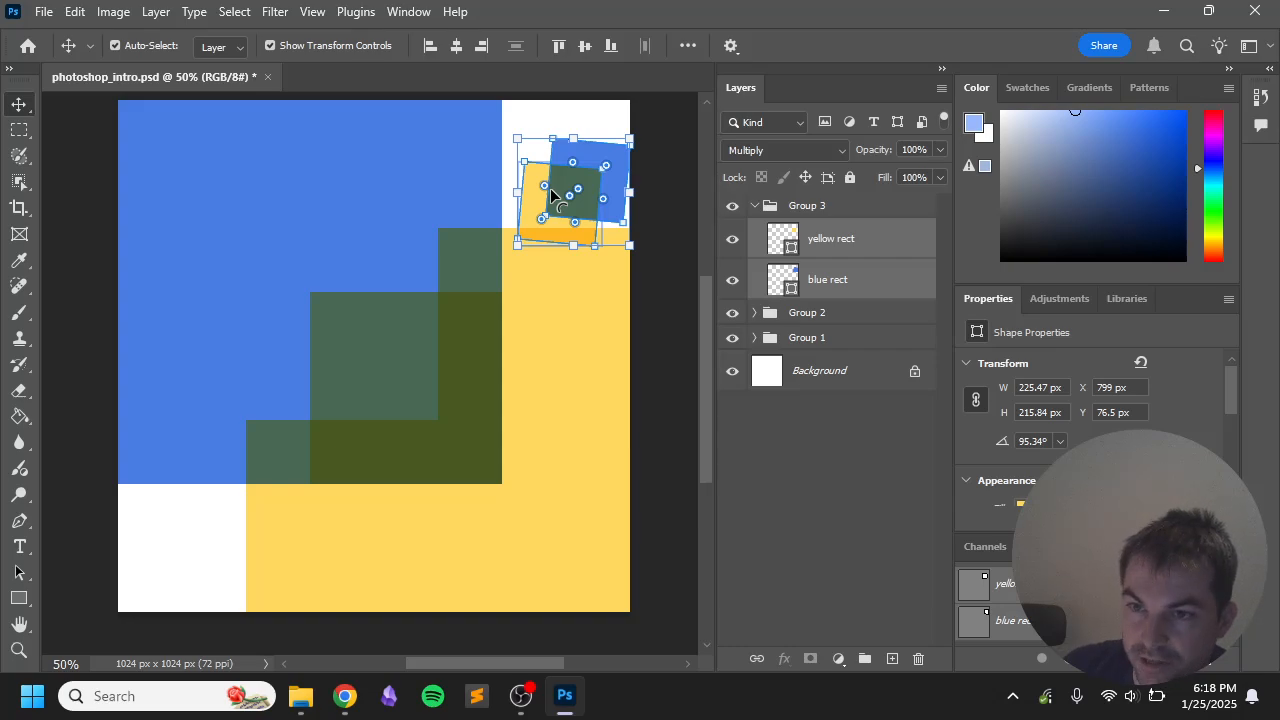
Step: Try shifting the copy's yellow square alone, undo it, then move both copied squares upward
left_click(663, 209)
mouse_move(586, 190)
left_mouse_down()
mouse_move(545, 205)
mouse_move(577, 202)
left_mouse_up()
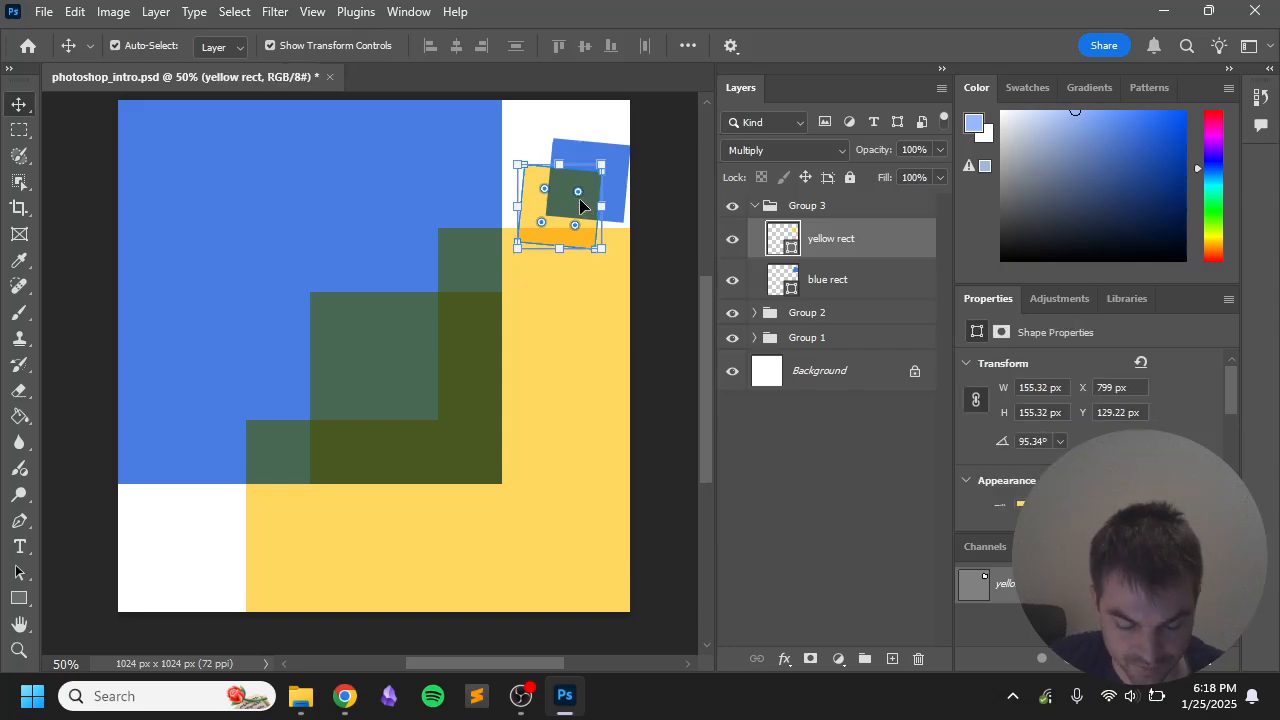
key("ctrl+z")
left_click(840, 205)
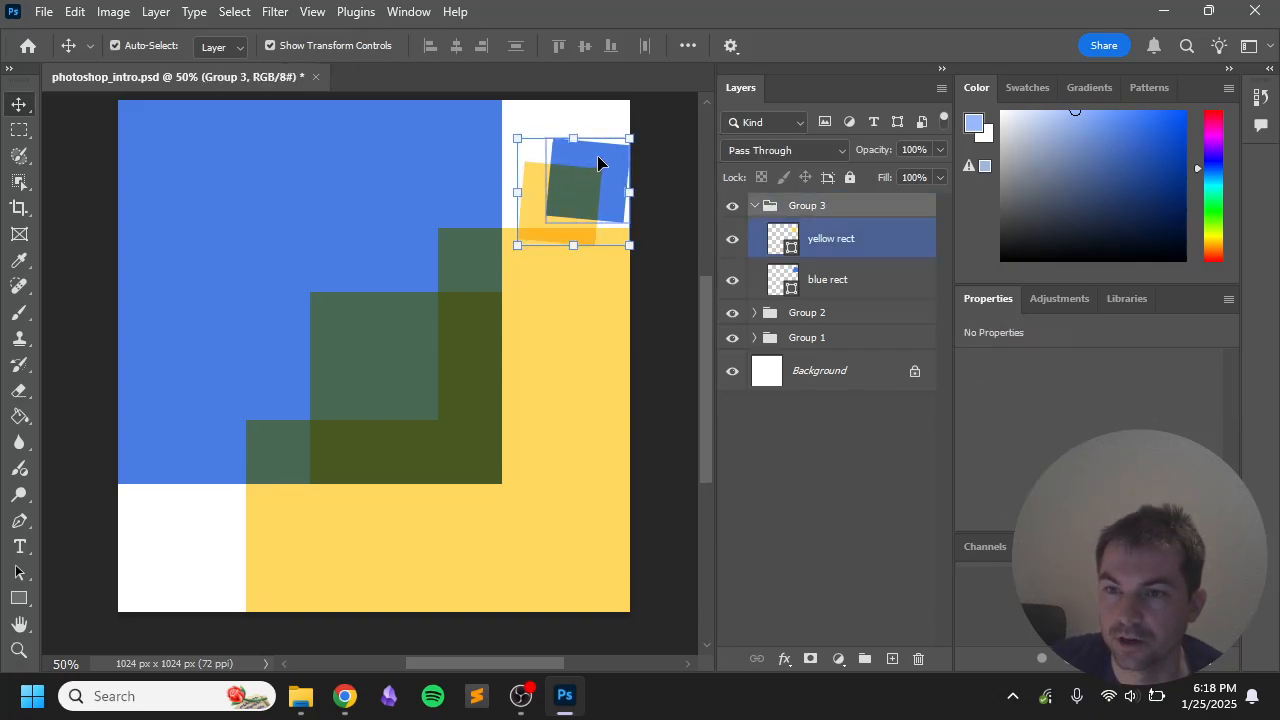
left_click(524, 144)
left_click(524, 150)
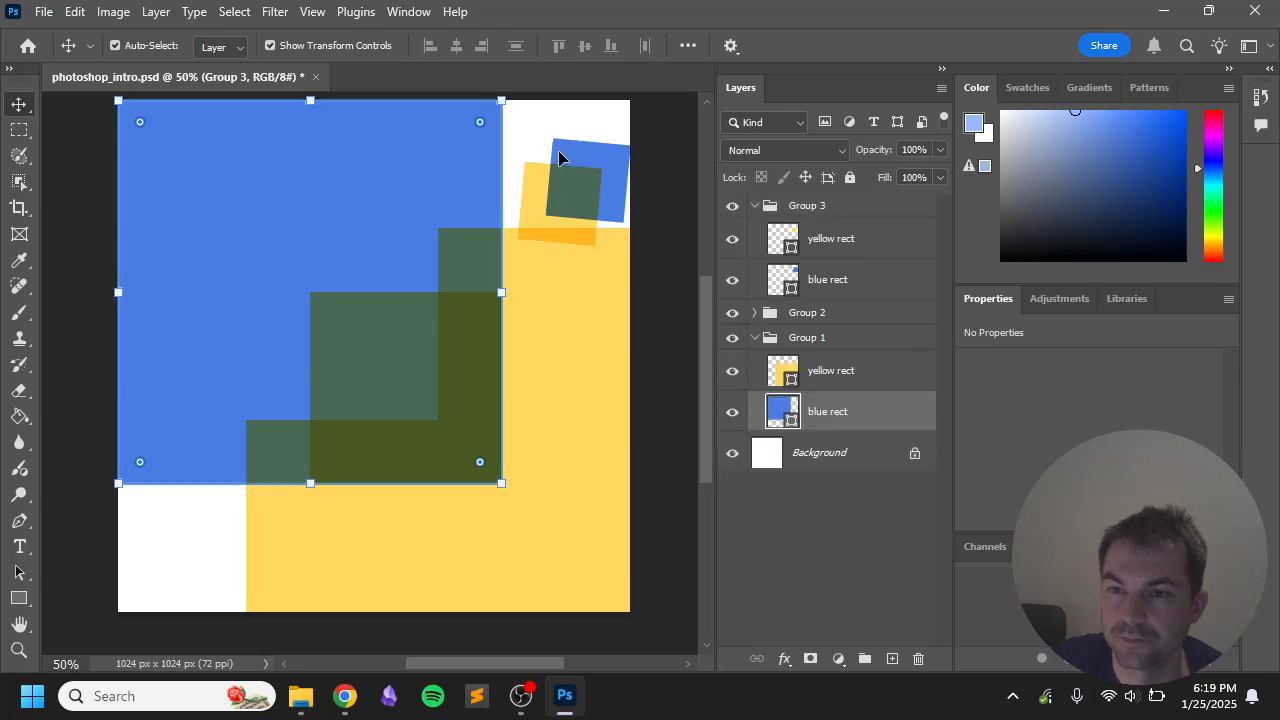
left_click(831, 245)
left_click(789, 265, "shift")
mouse_move(582, 196)
left_mouse_down()
mouse_move(568, 167)
mouse_move(582, 172)
left_mouse_up()
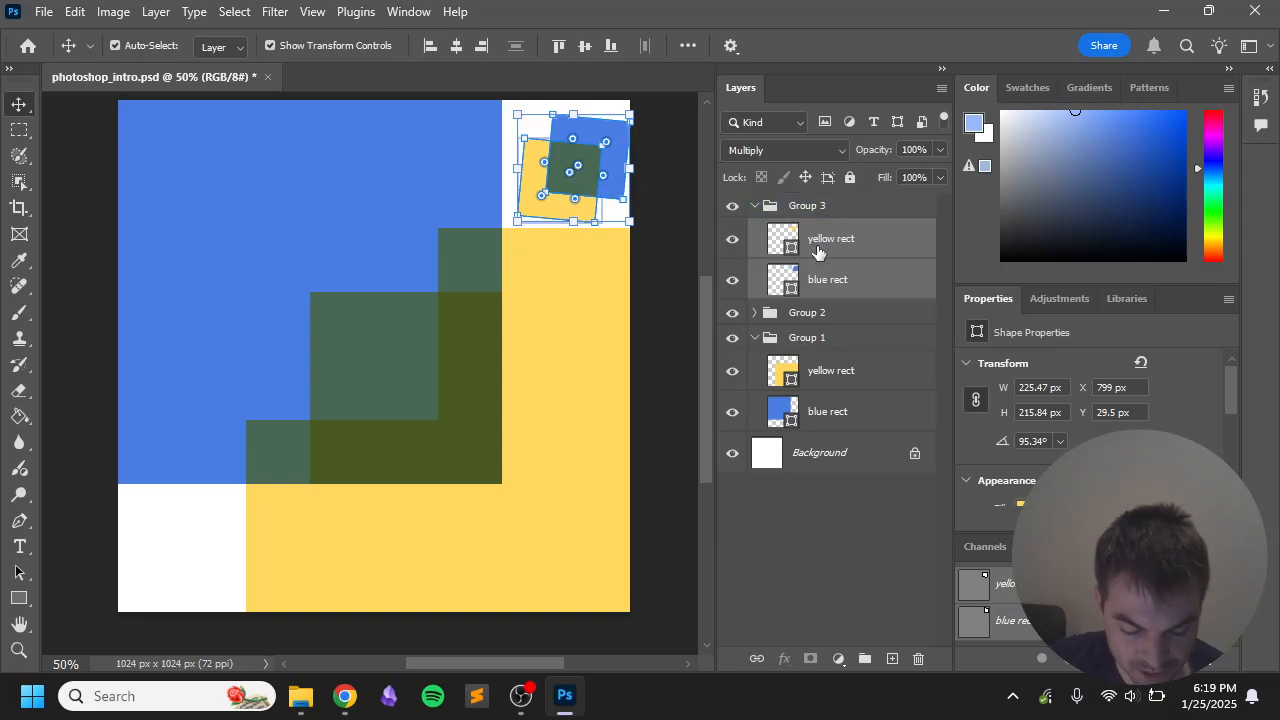
Step: Step back in the History panel to the unrotated corner placement and show the grid
left_click(1260, 98)
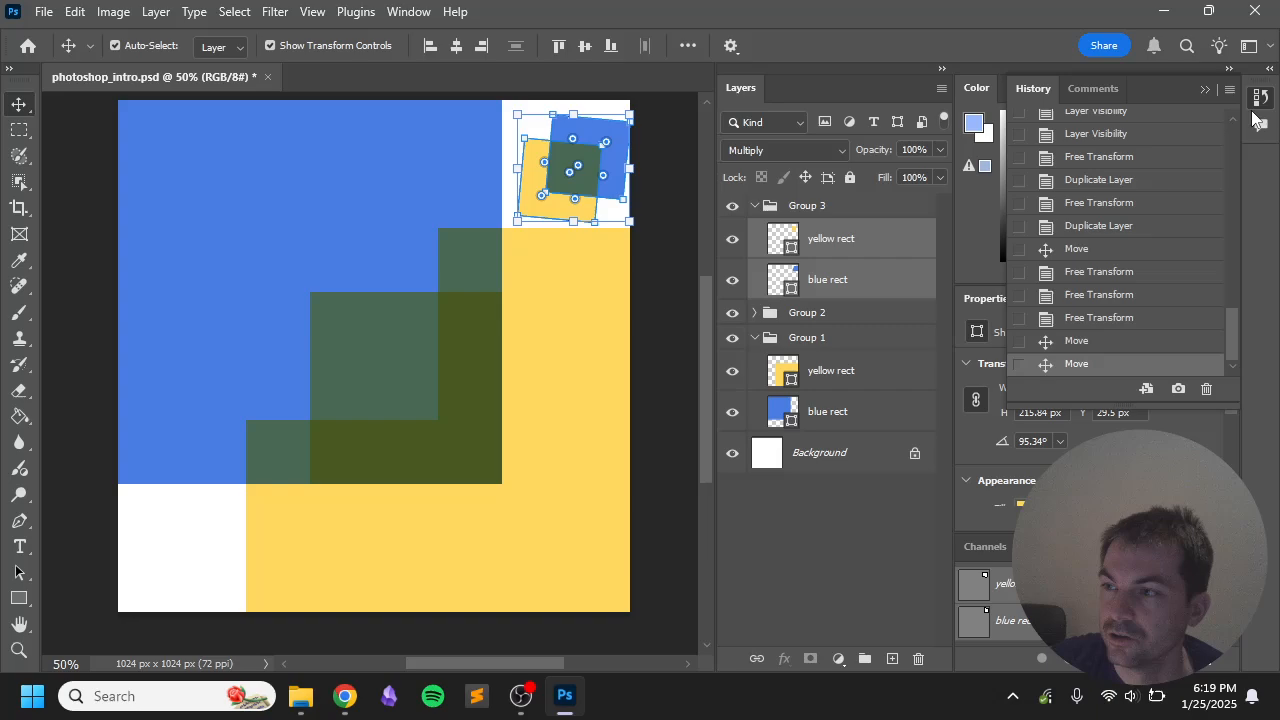
left_click_drag(1121, 408, 1121, 588)
left_click(1100, 521)
left_click(1094, 498)
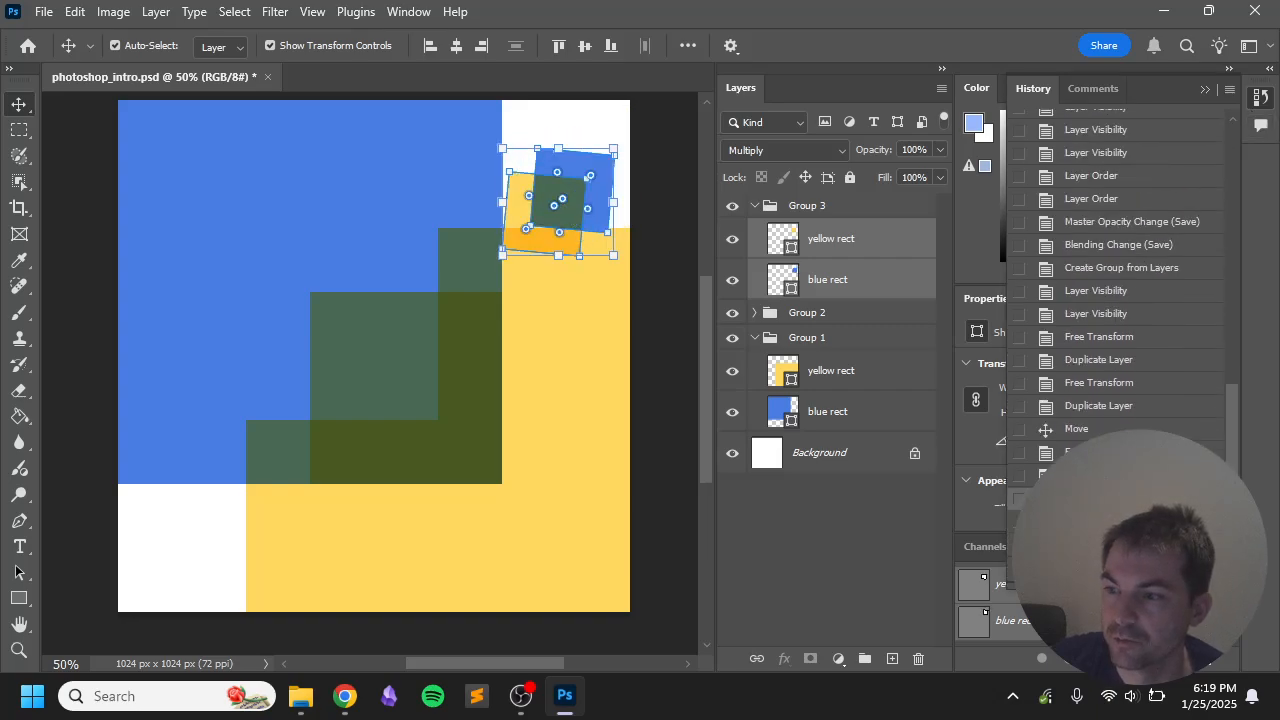
left_click(1092, 475)
left_click(1090, 453)
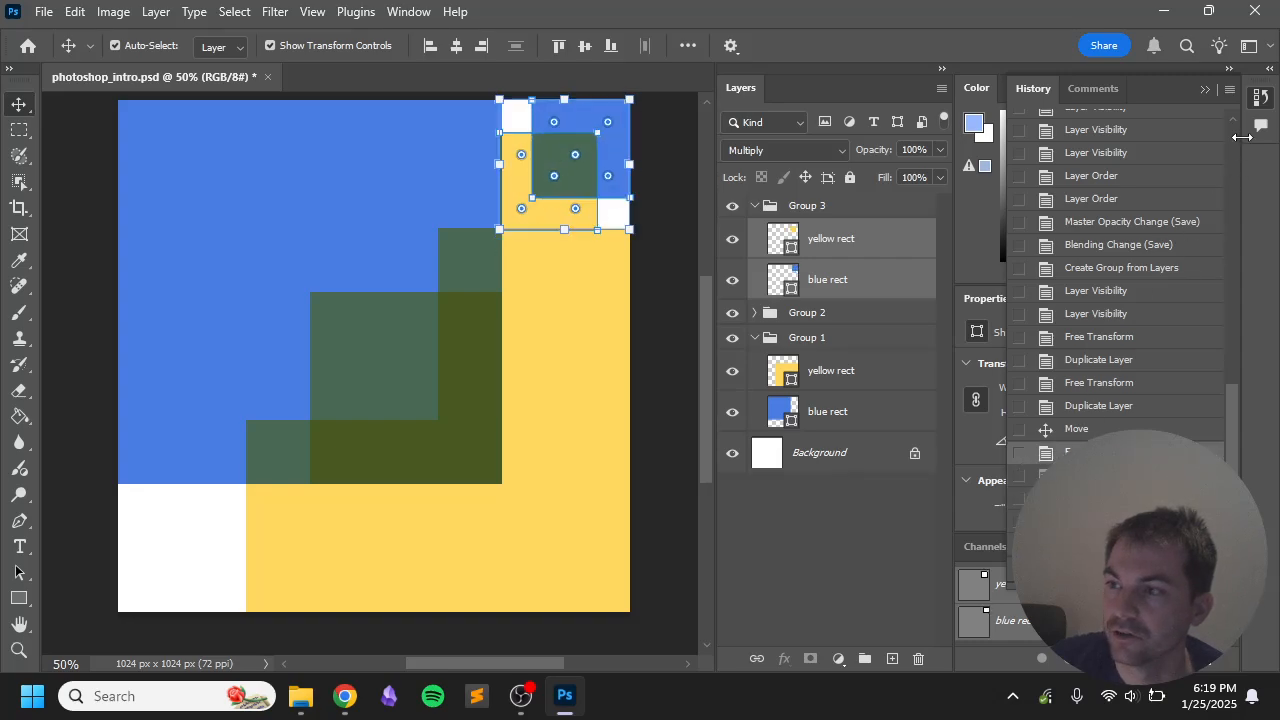
left_click(1262, 98)
left_click(672, 208)
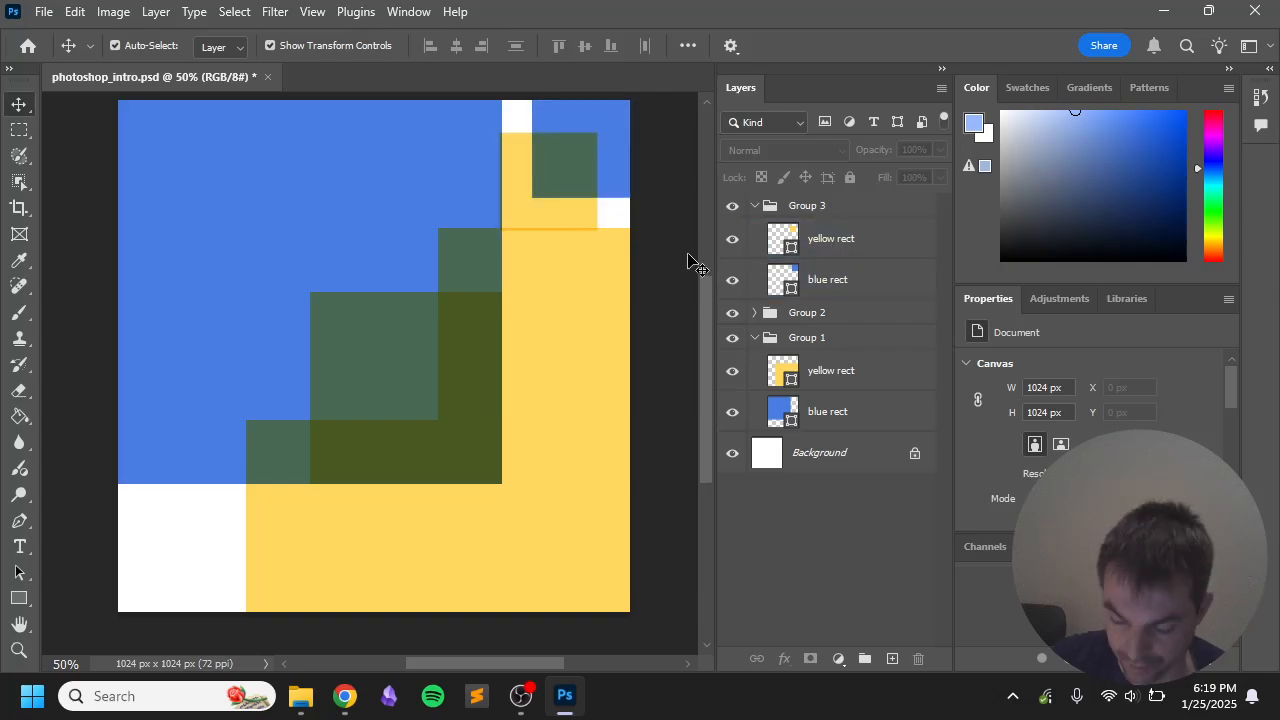
key("ctrl+apostrophe")
Step: Nudge the corner copy's yellow square slightly upward
left_click(578, 214)
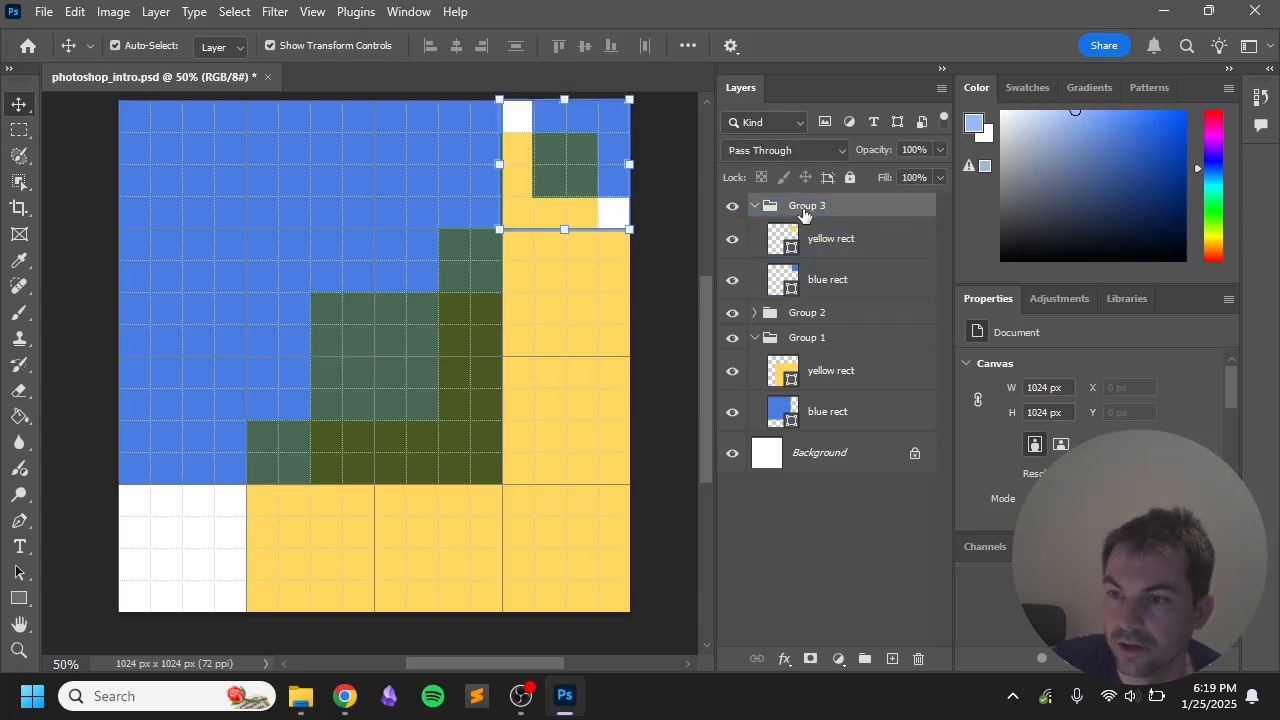
left_click_drag(570, 188, 621, 164)
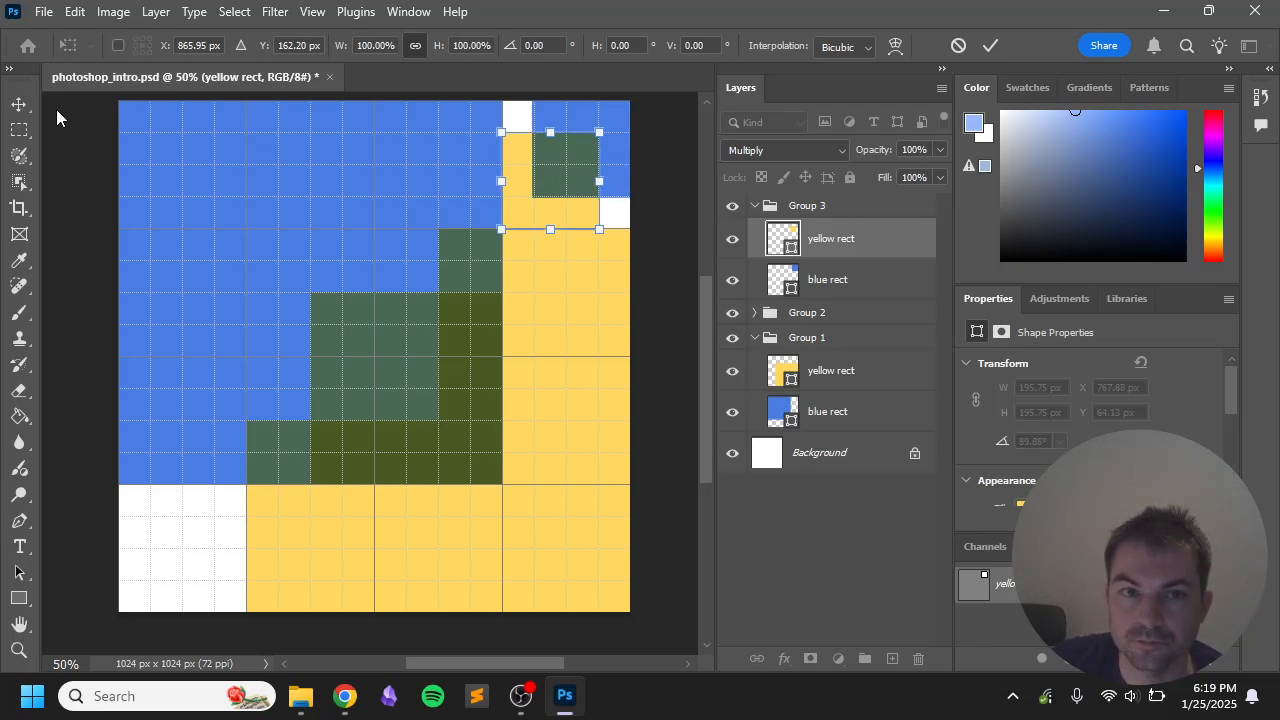
left_click(18, 104)
mouse_move(549, 164)
left_mouse_down()
mouse_move(564, 162)
mouse_move(550, 162)
left_mouse_up()
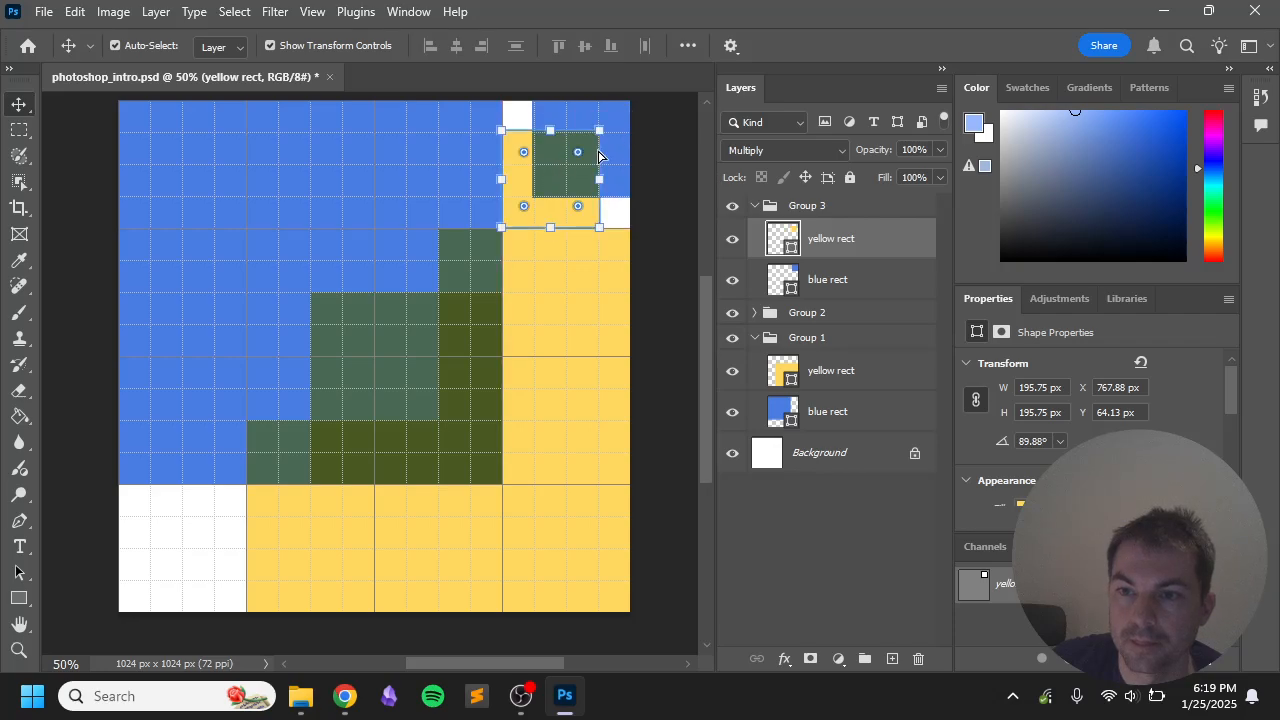
left_click(674, 166)
Step: Nudge the corner copy's blue square slightly right, cancelling a trial clockwise rotation
left_click(623, 157)
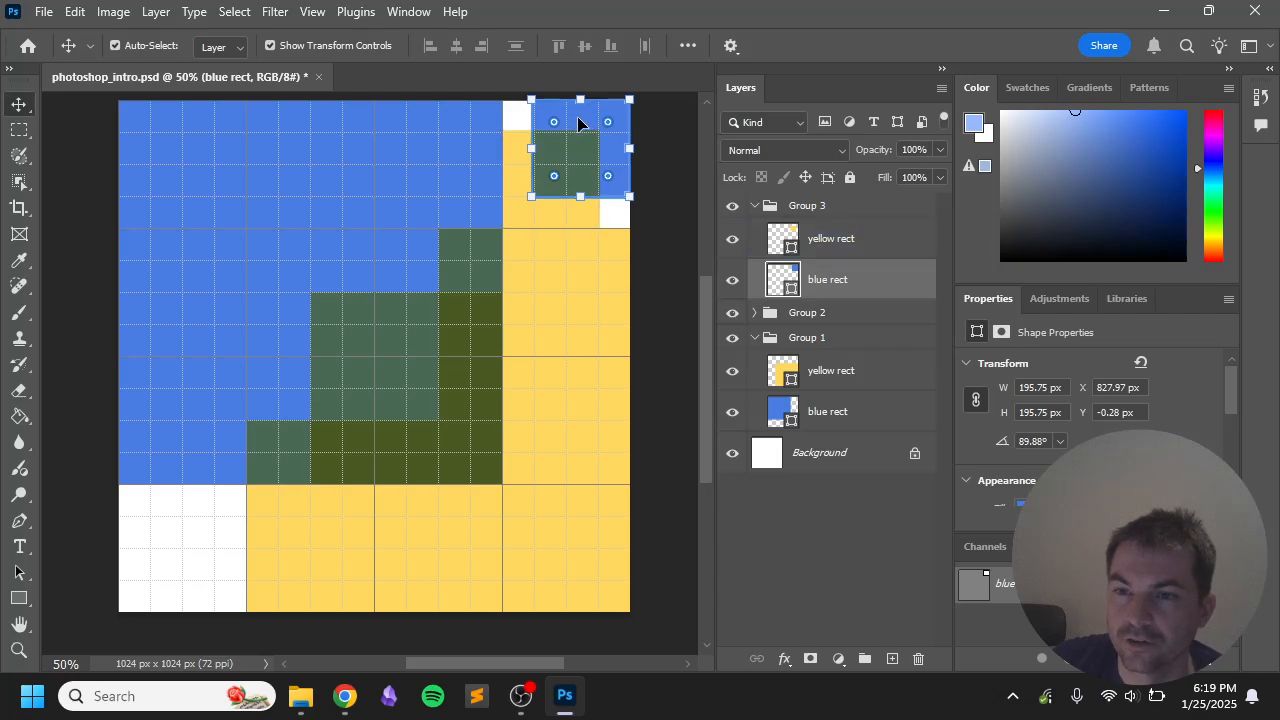
left_click_drag(580, 122, 582, 122)
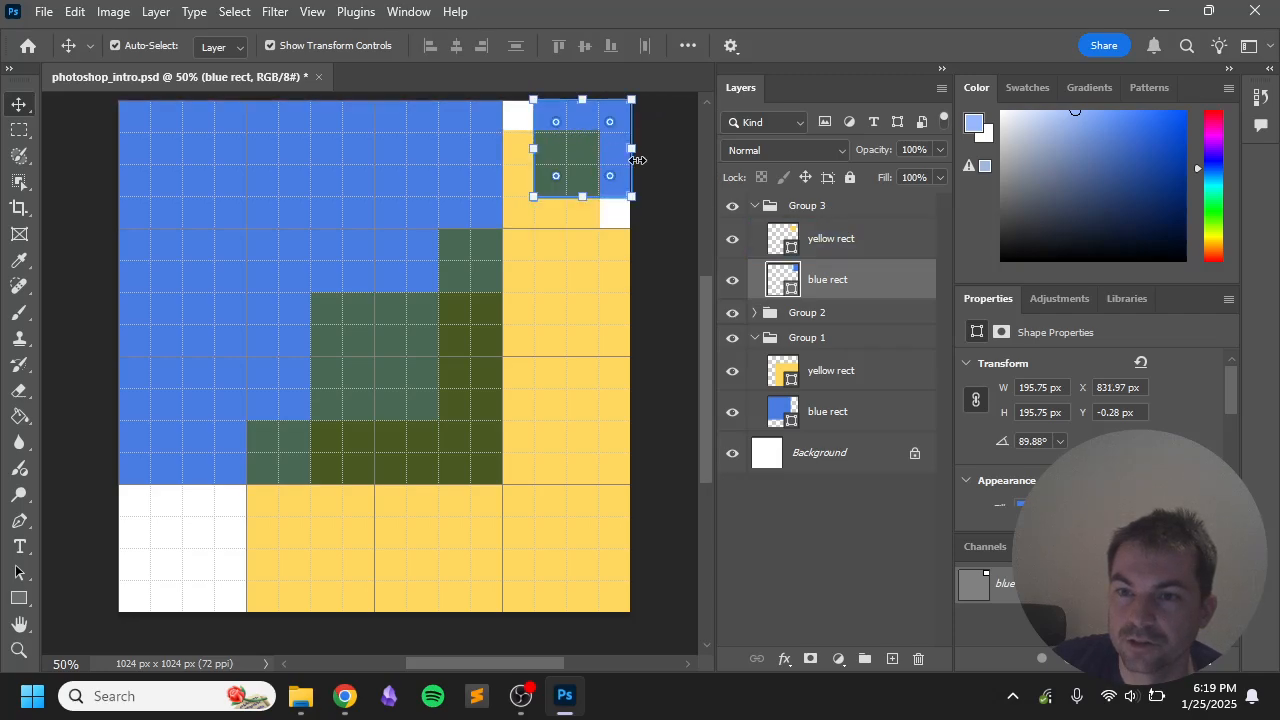
left_click_drag(652, 164, 664, 205)
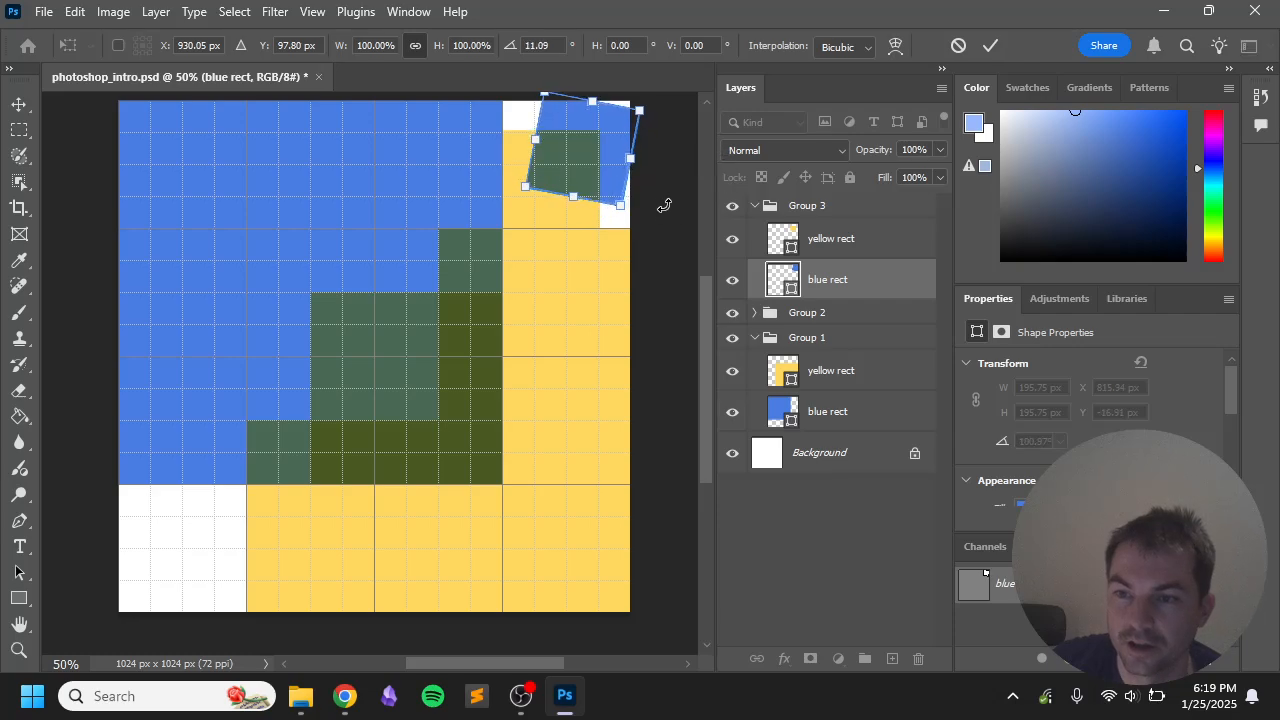
key("ctrl+z")
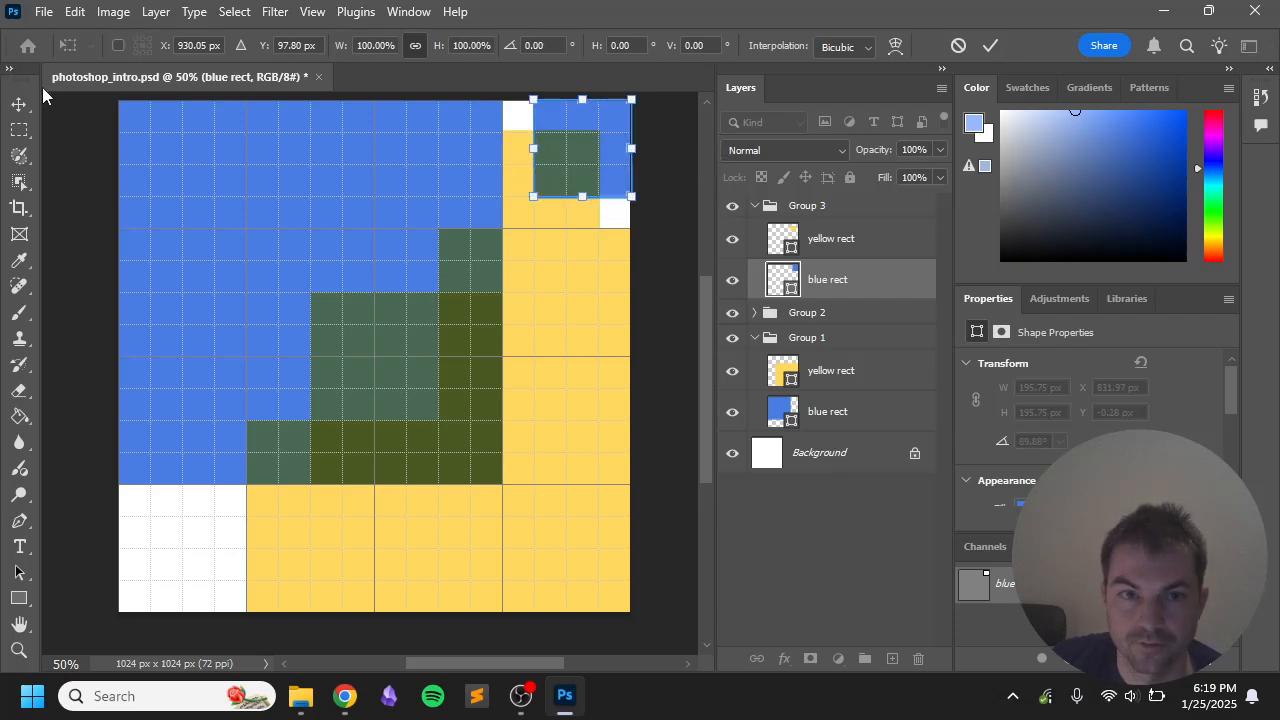
key("Escape")
left_click(655, 225)
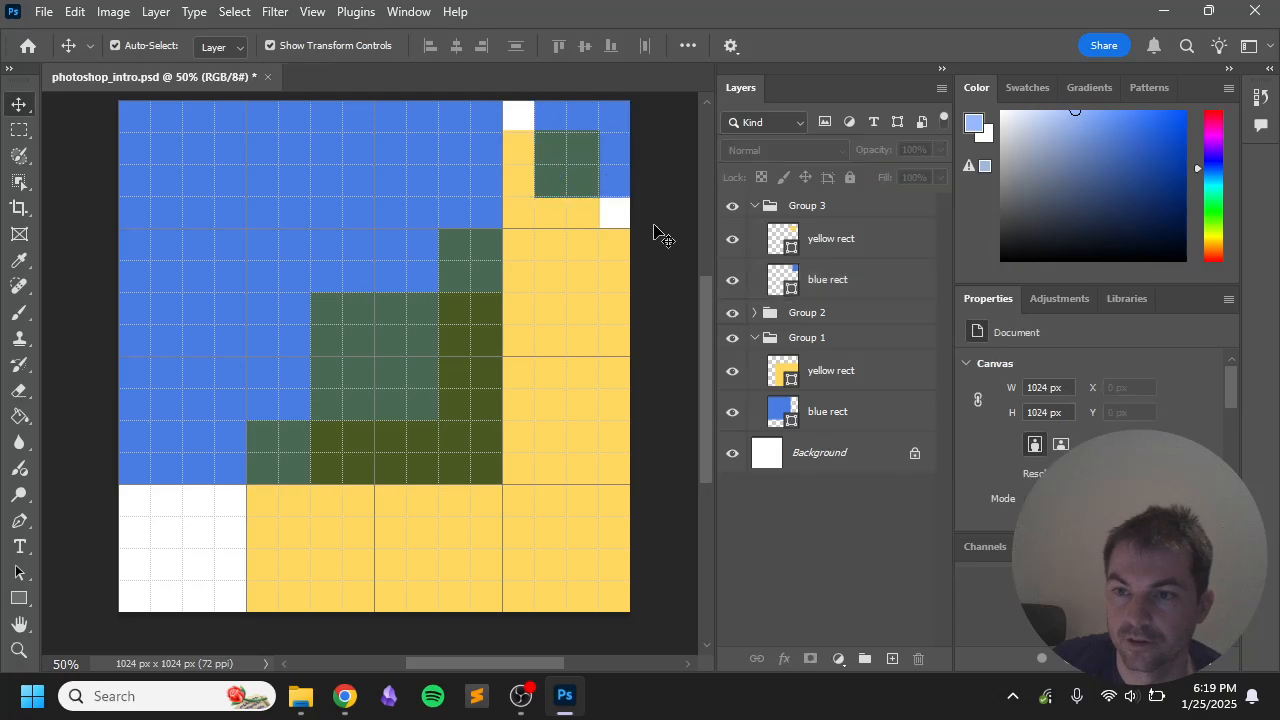
left_click(800, 208)
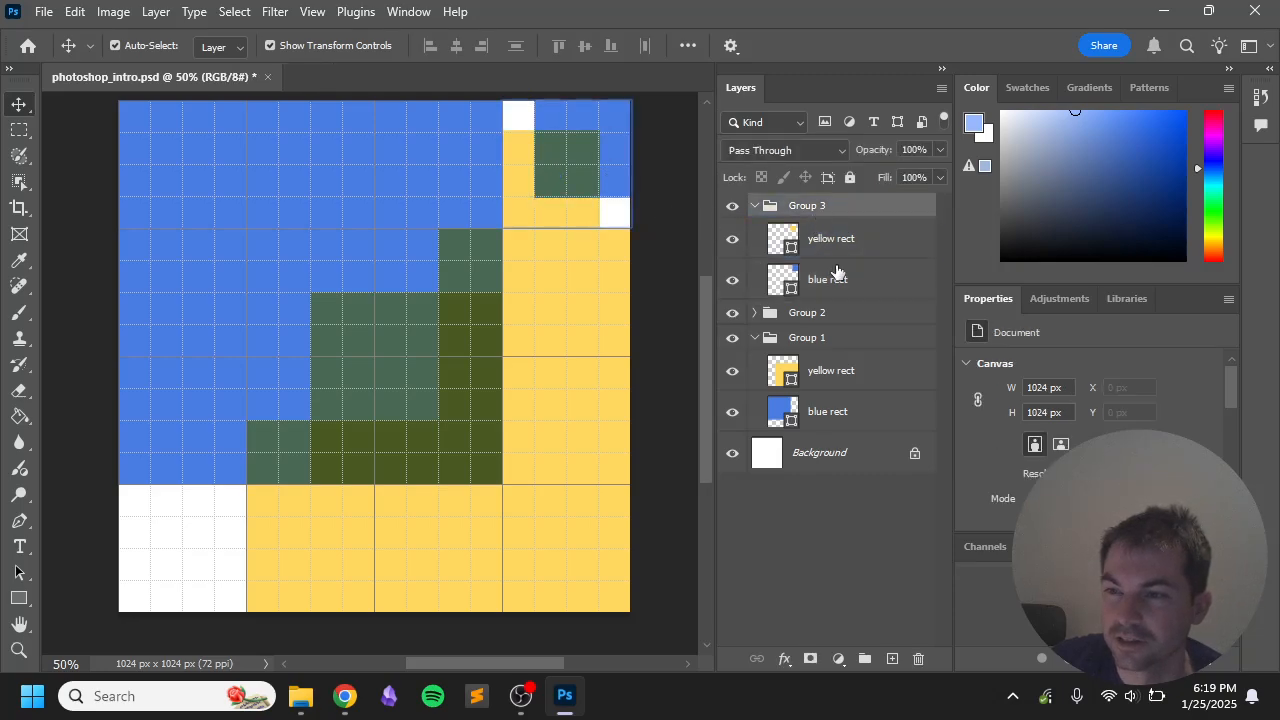
Step: Delete Group 3 with its contents, hide the grid, and save the document
left_click(918, 659)
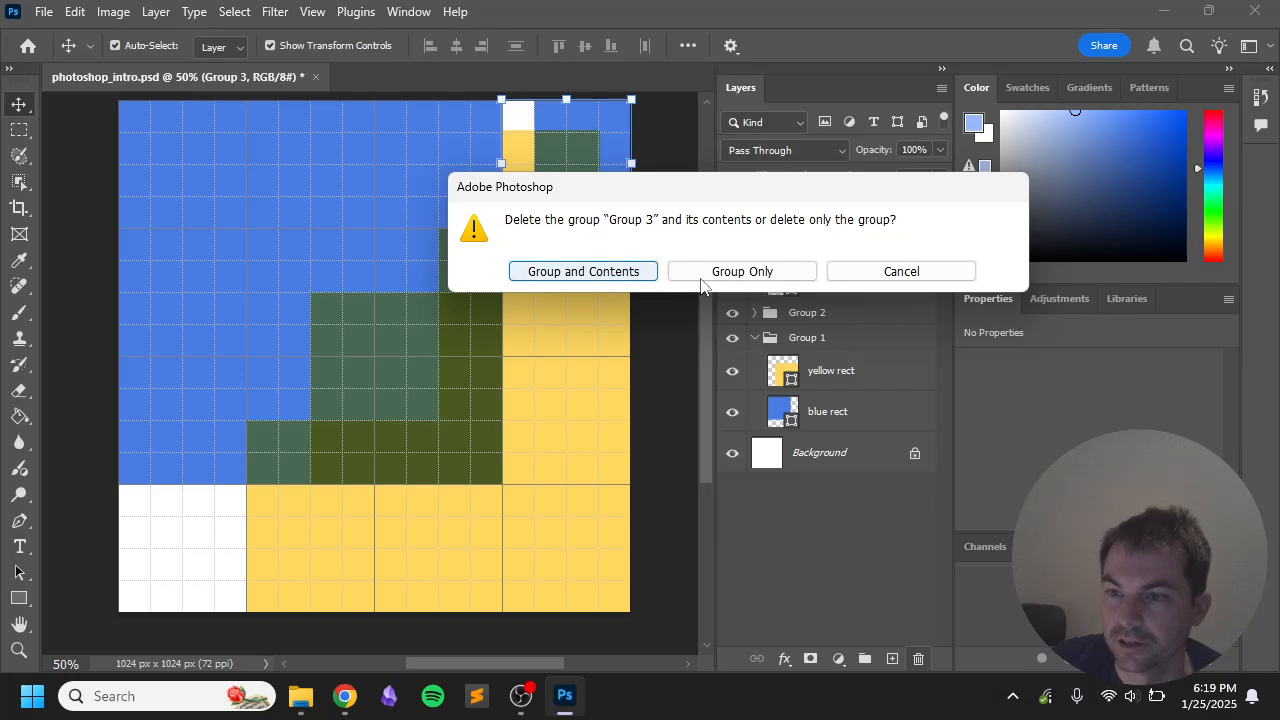
left_click(605, 275)
left_click(655, 332)
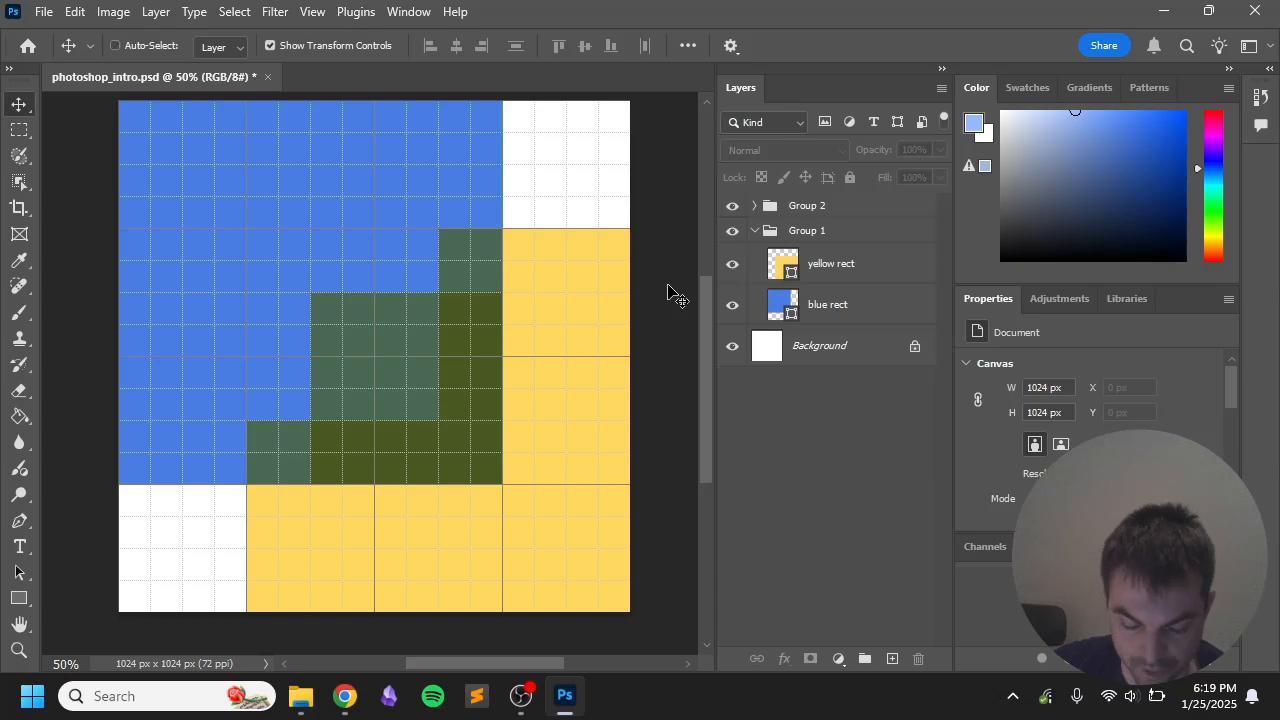
key("ctrl+apostrophe")
key("ctrl+s")
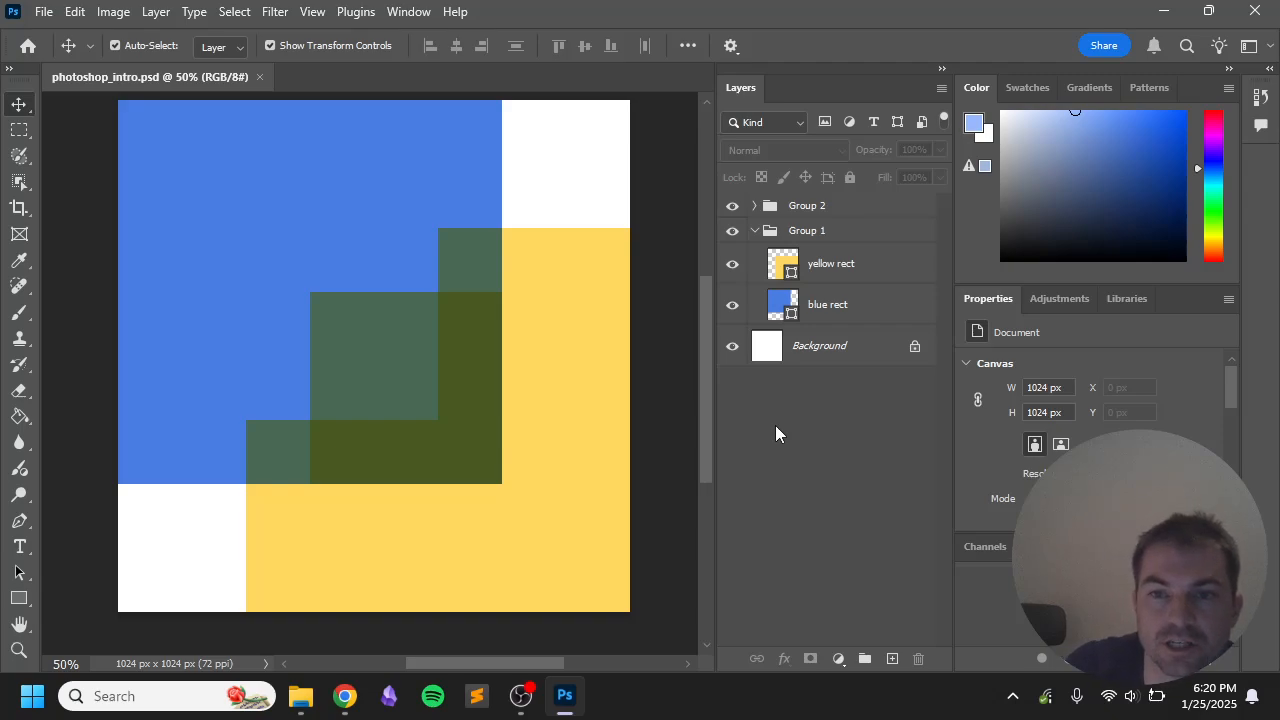
Step: Draw a tall ellipse over the blue square with the Ellipse Tool
left_click(455, 215)
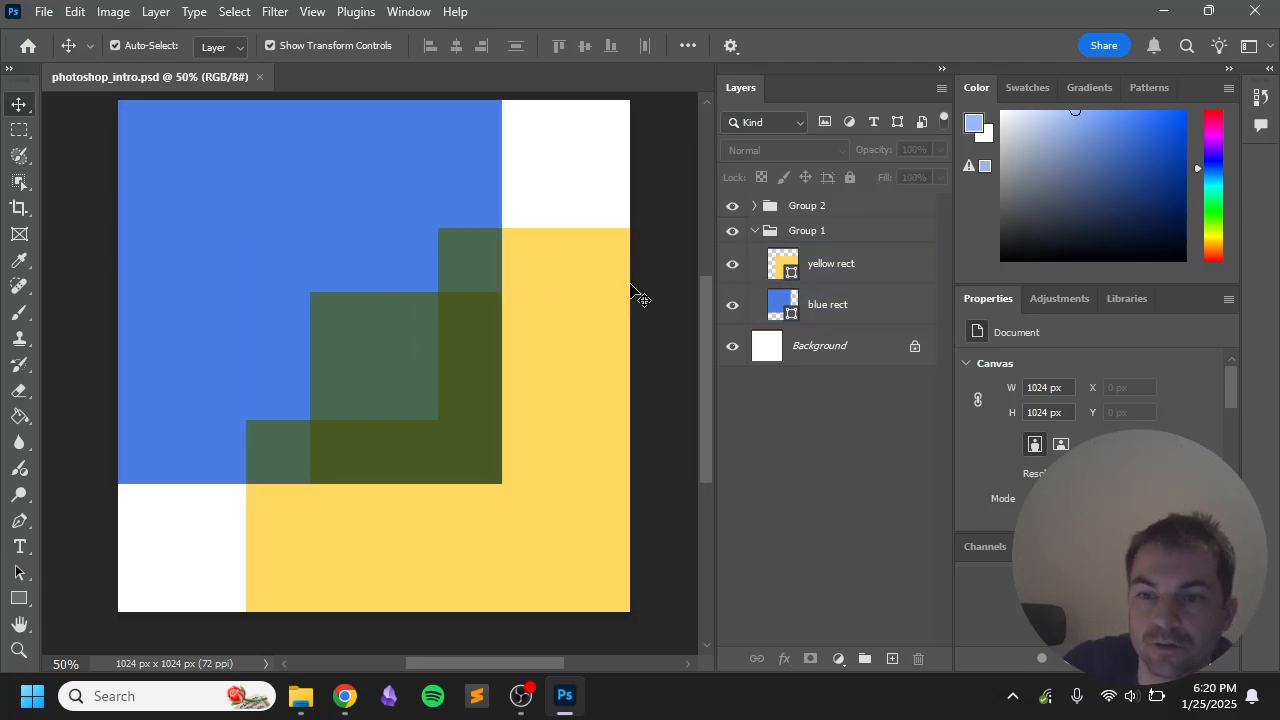
left_click(486, 337)
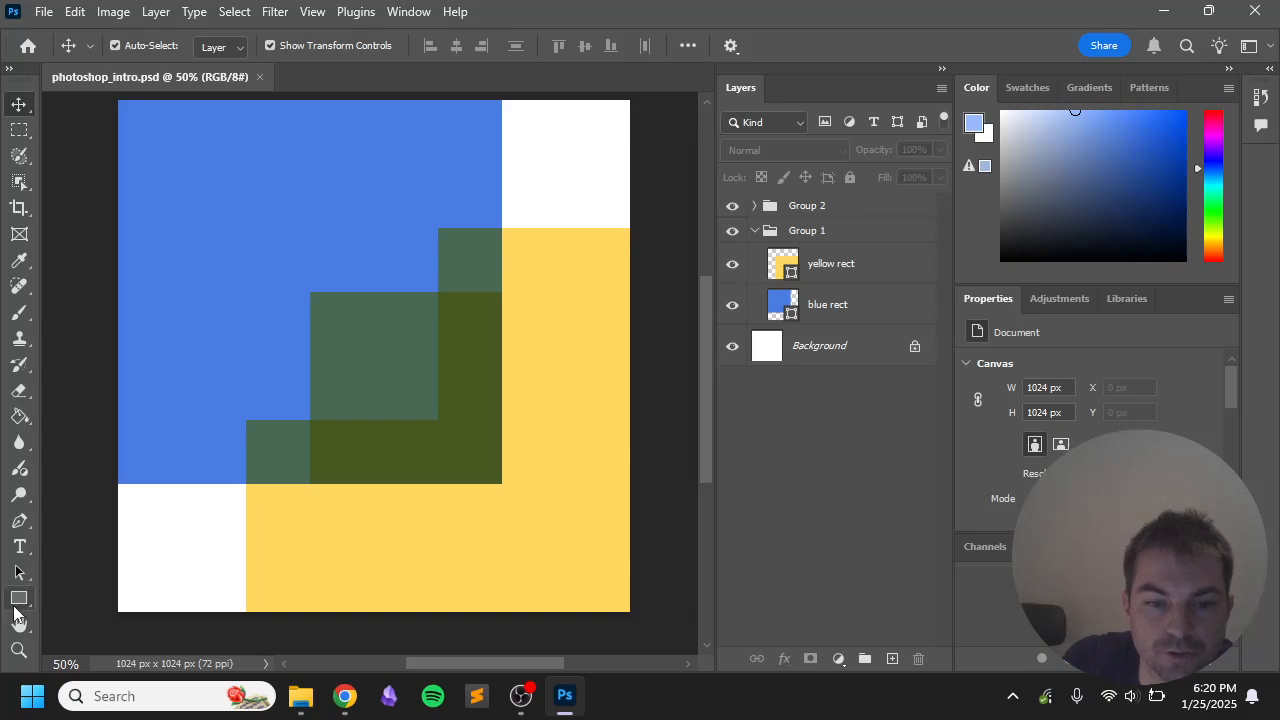
left_click(19, 599)
right_click(18, 601)
left_click(95, 586)
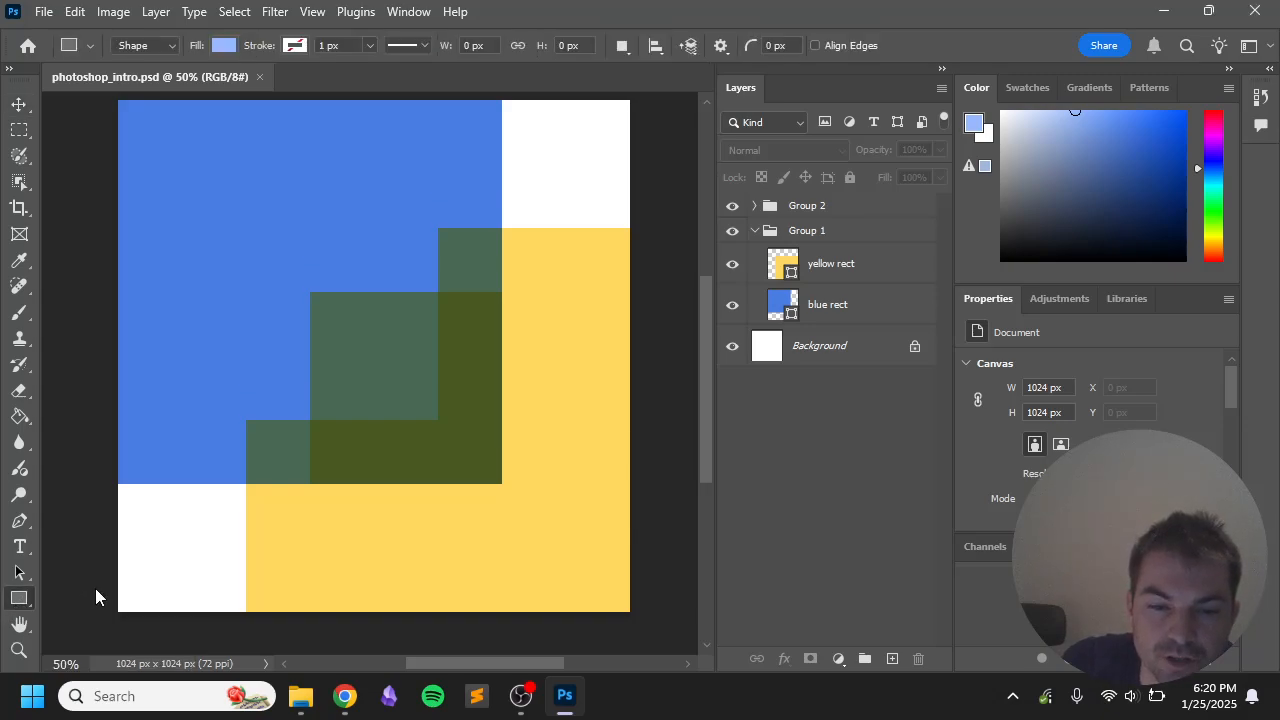
left_click_drag(265, 153, 415, 361)
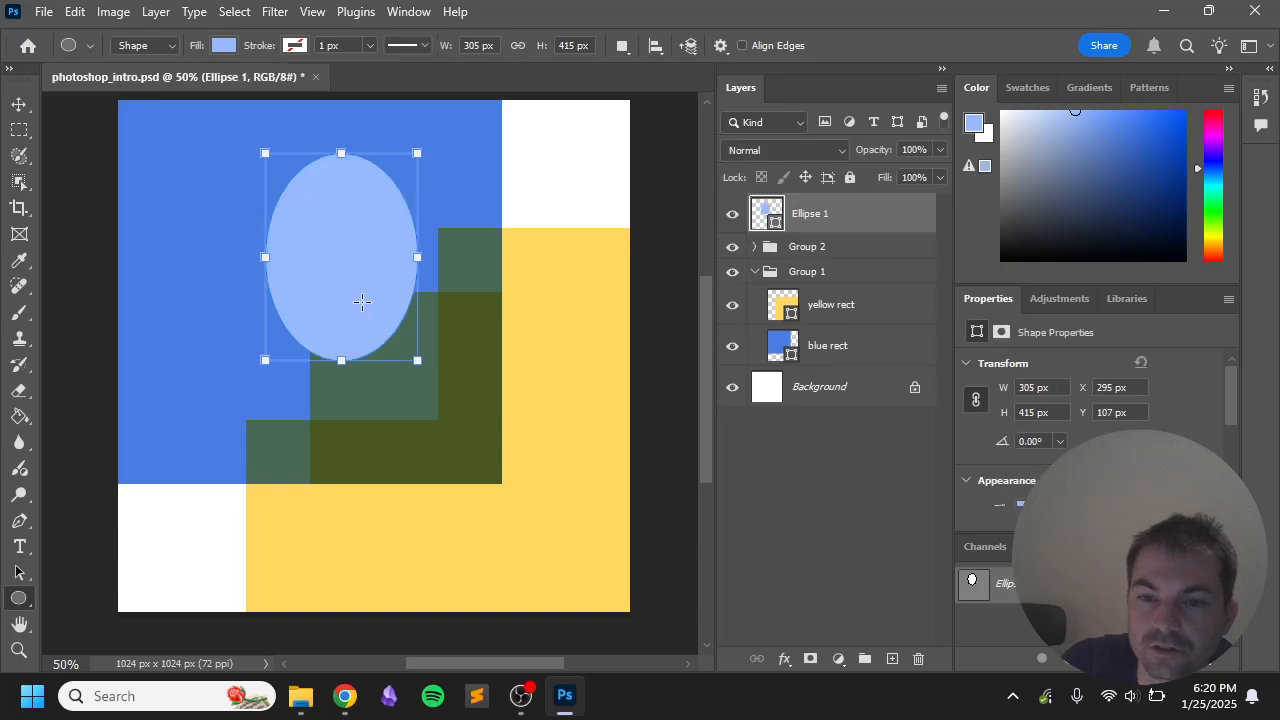
Step: Draw a wide triangle across the middle of the canvas
right_click(18, 599)
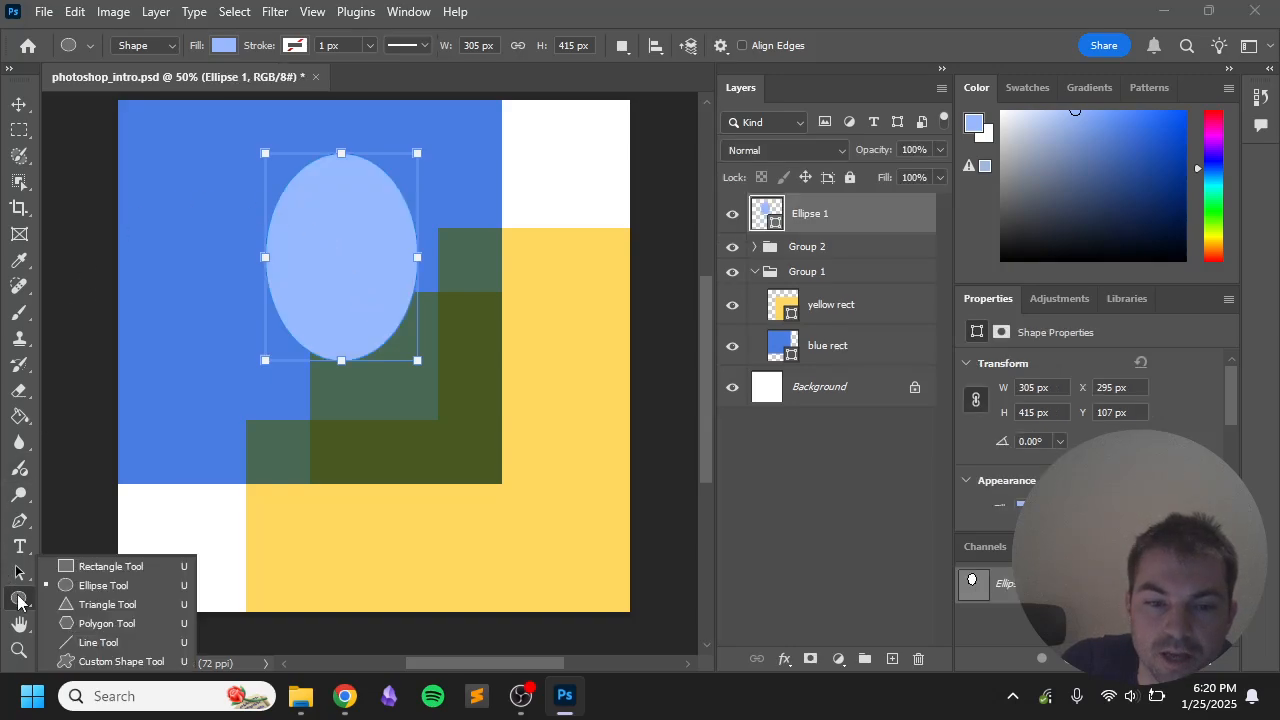
left_click(95, 587)
key("shift+u")
left_click_drag(207, 331, 565, 477)
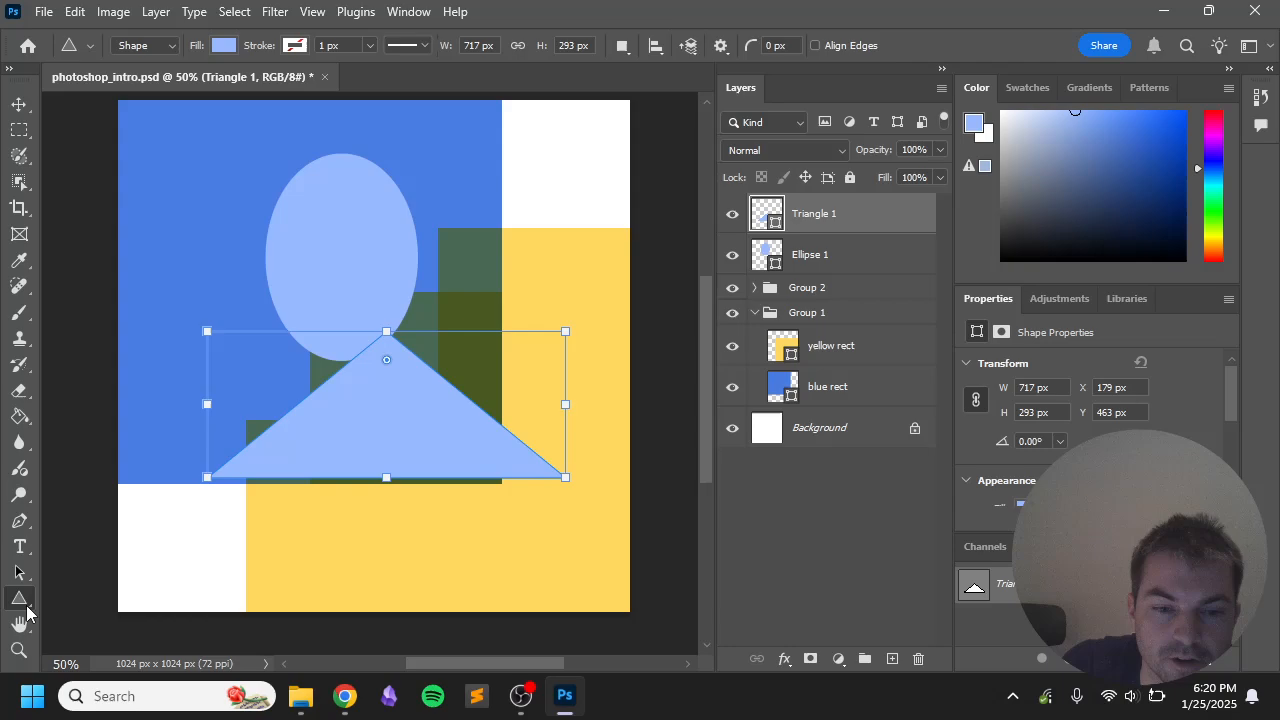
Step: Draw a pentagon at the canvas's upper right with the Polygon Tool
right_click(26, 606)
key("Escape")
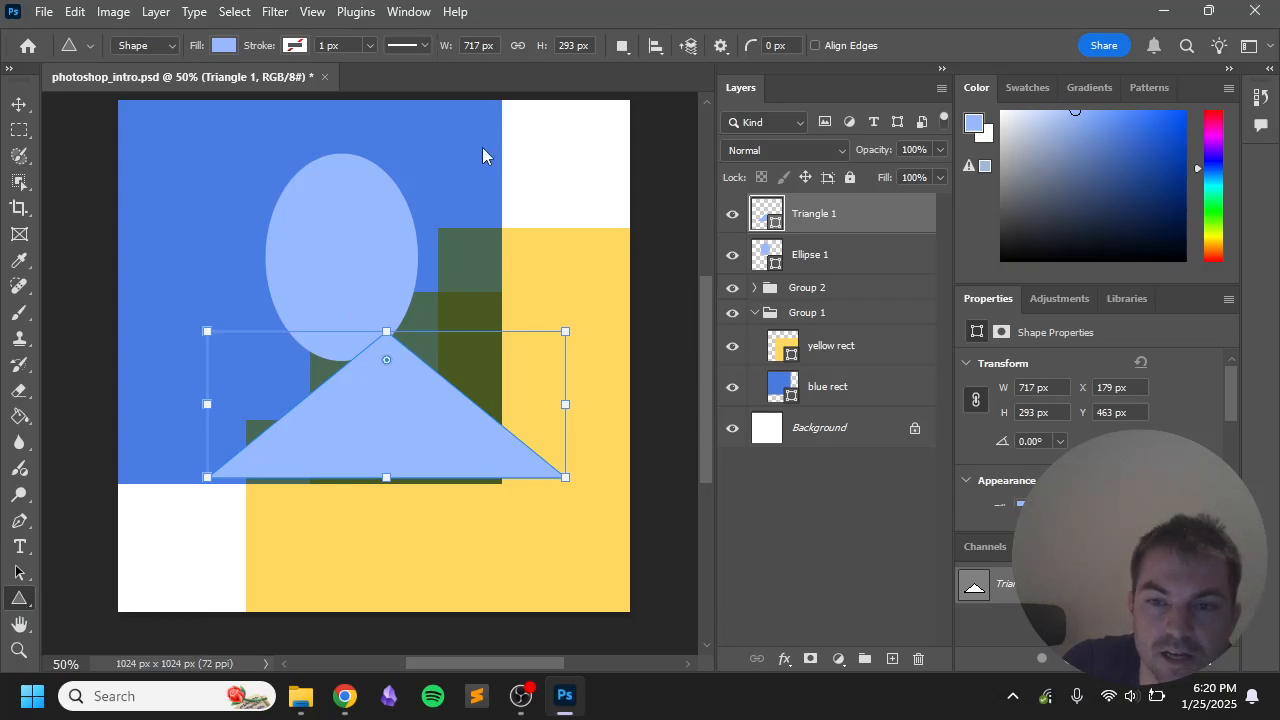
key("shift+u")
left_click_drag(433, 153, 623, 361)
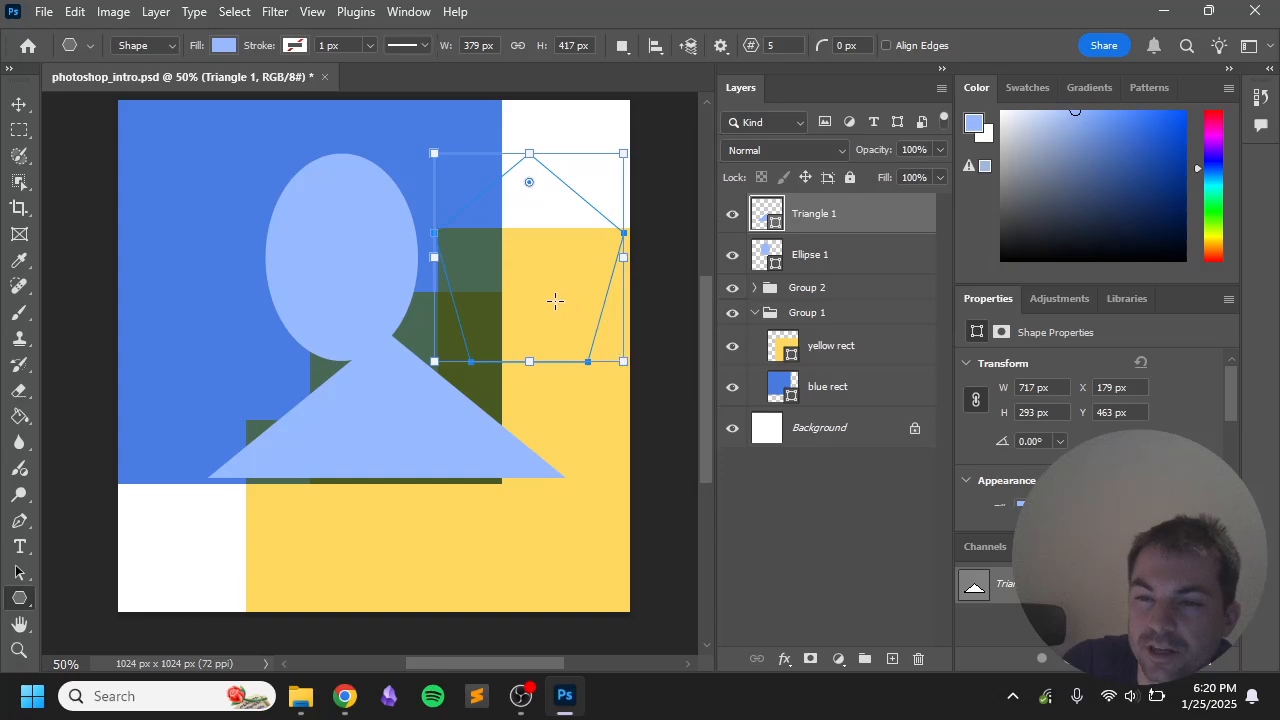
Step: Round the pentagon's corners, rotate it about 25 degrees, and move it left over the ellipse
left_click(19, 103)
left_click_drag(474, 269, 346, 362)
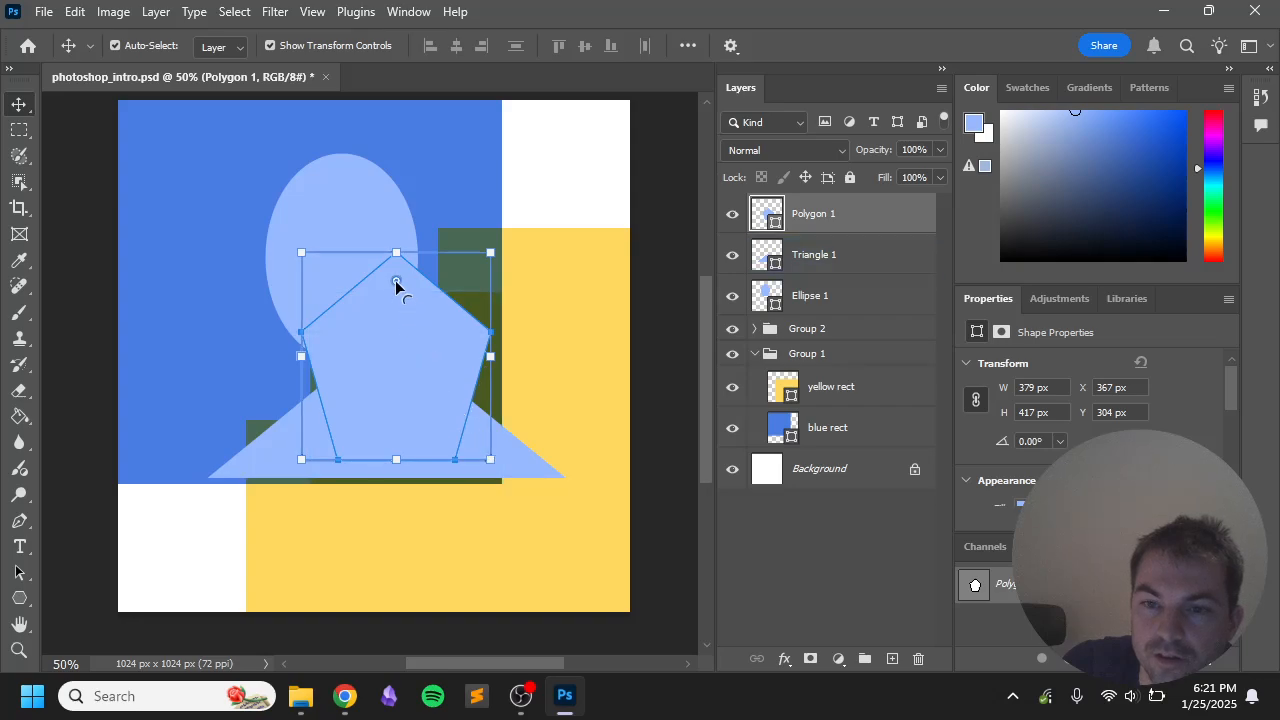
left_click_drag(397, 281, 523, 237)
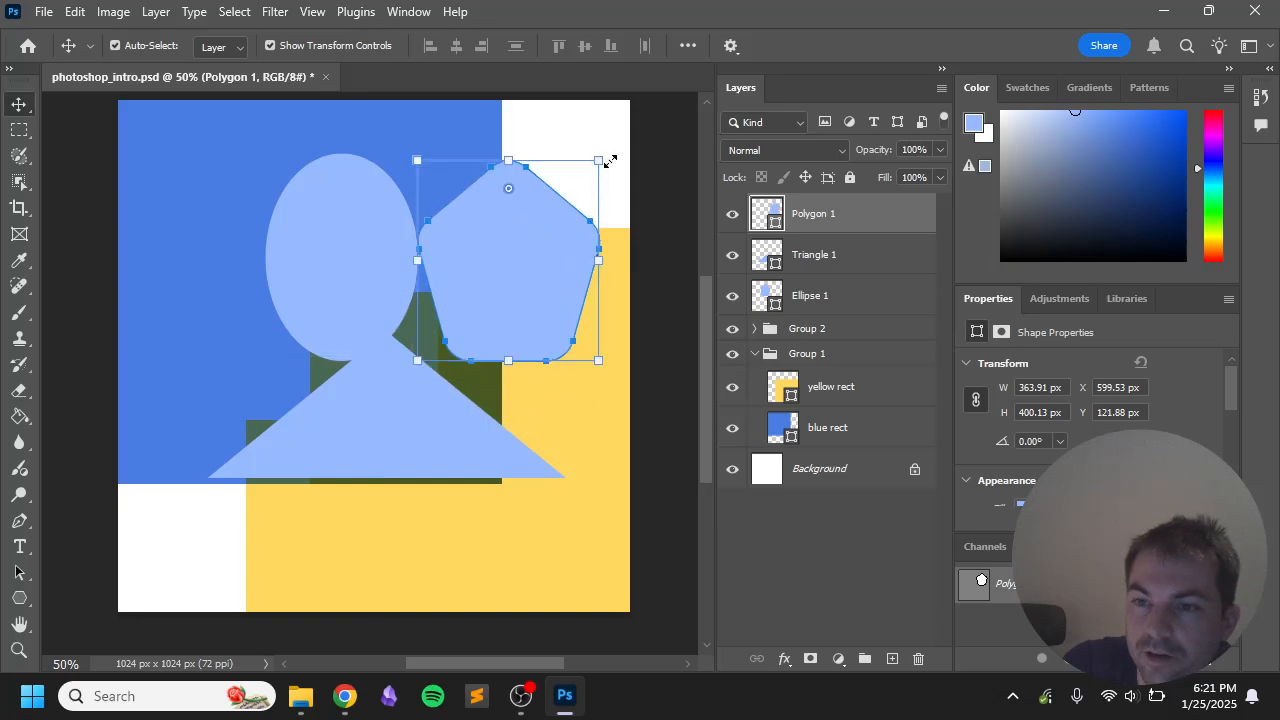
left_click_drag(617, 148, 651, 206)
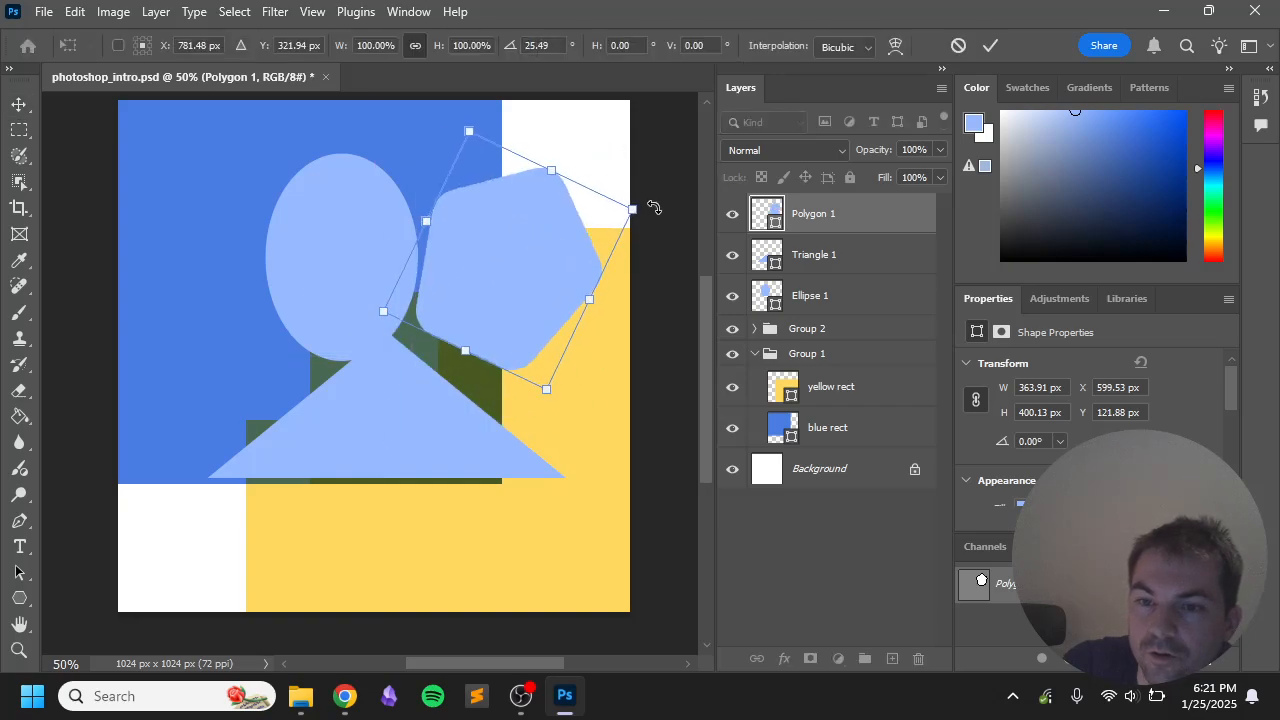
left_click_drag(492, 302, 231, 324)
scroll(1047, 419, "down", 3)
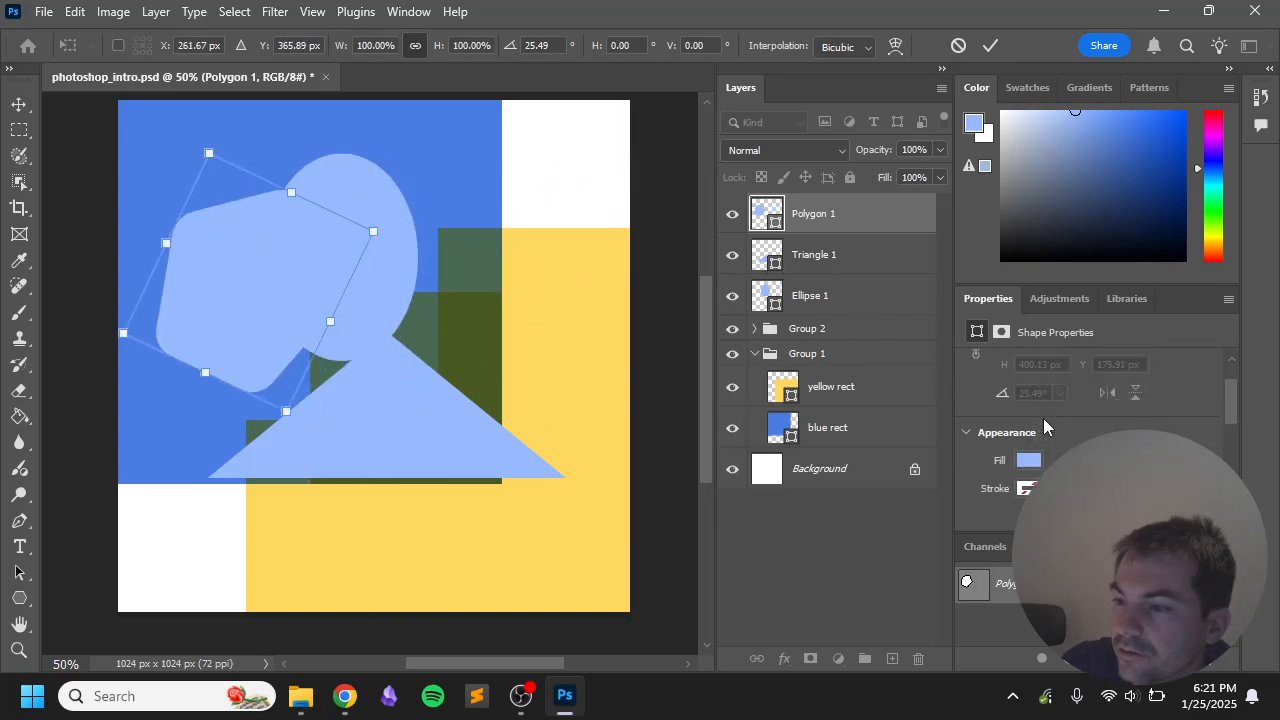
scroll(1047, 419, "down", 1)
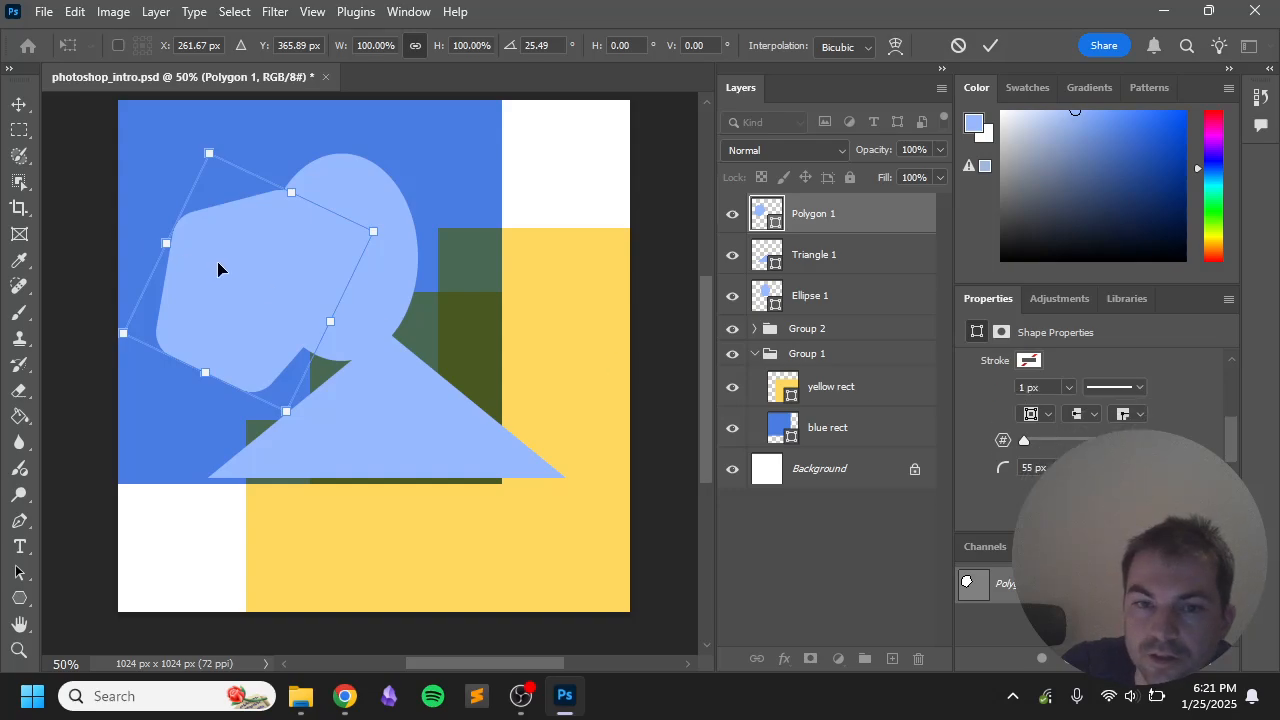
left_click_drag(221, 278, 264, 287)
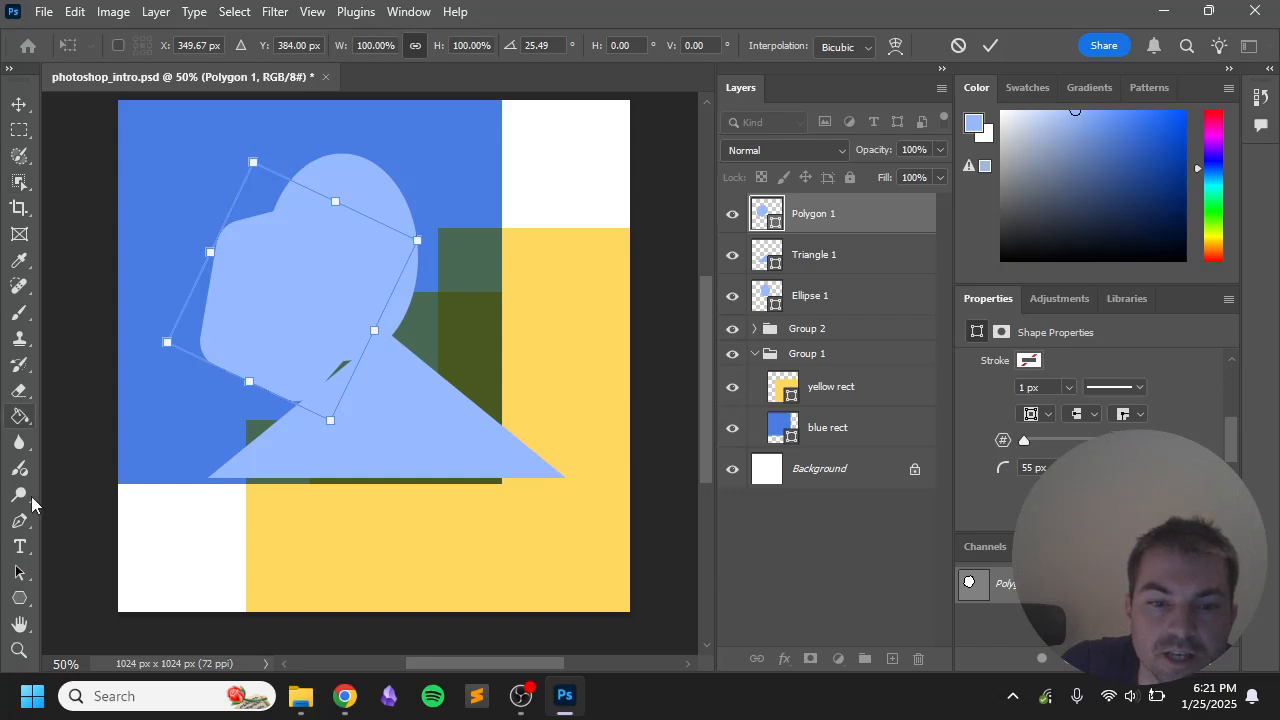
Step: Shift the pentagon path slightly left and increase its number of sides in Properties
left_click(19, 572)
left_click(235, 340)
left_click_drag(252, 310, 231, 294)
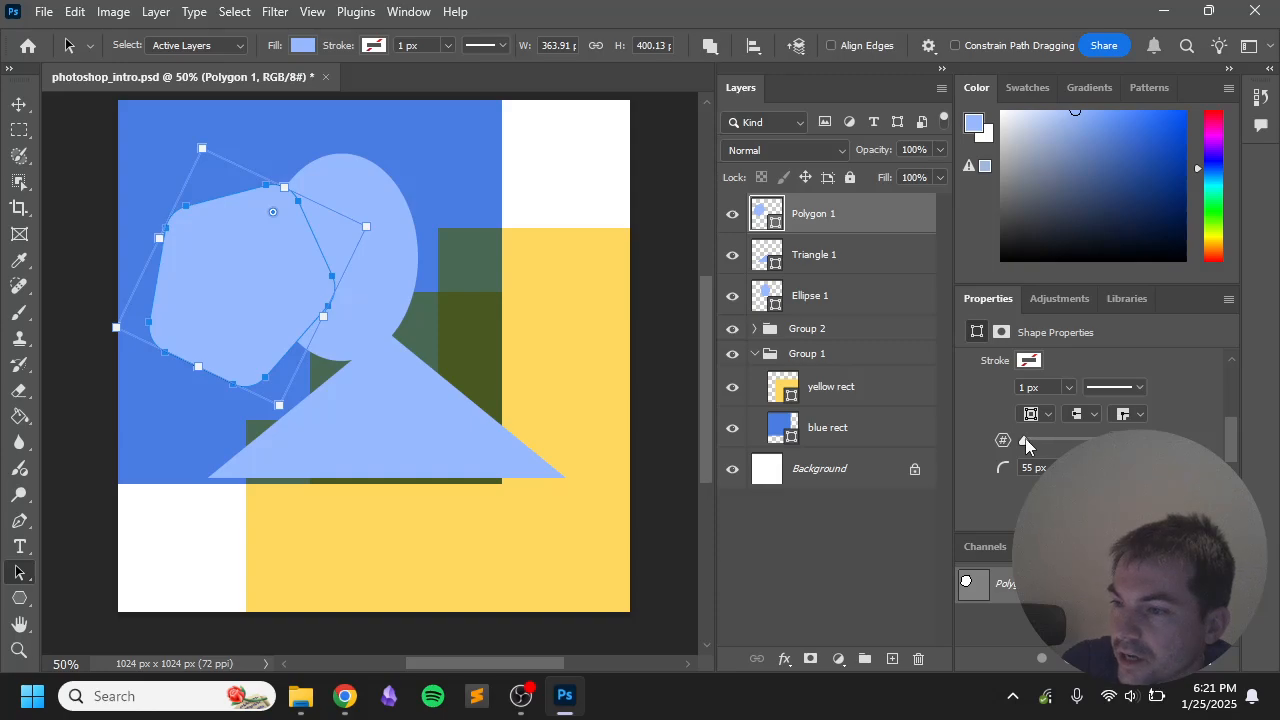
scroll(1026, 445, "up", 3)
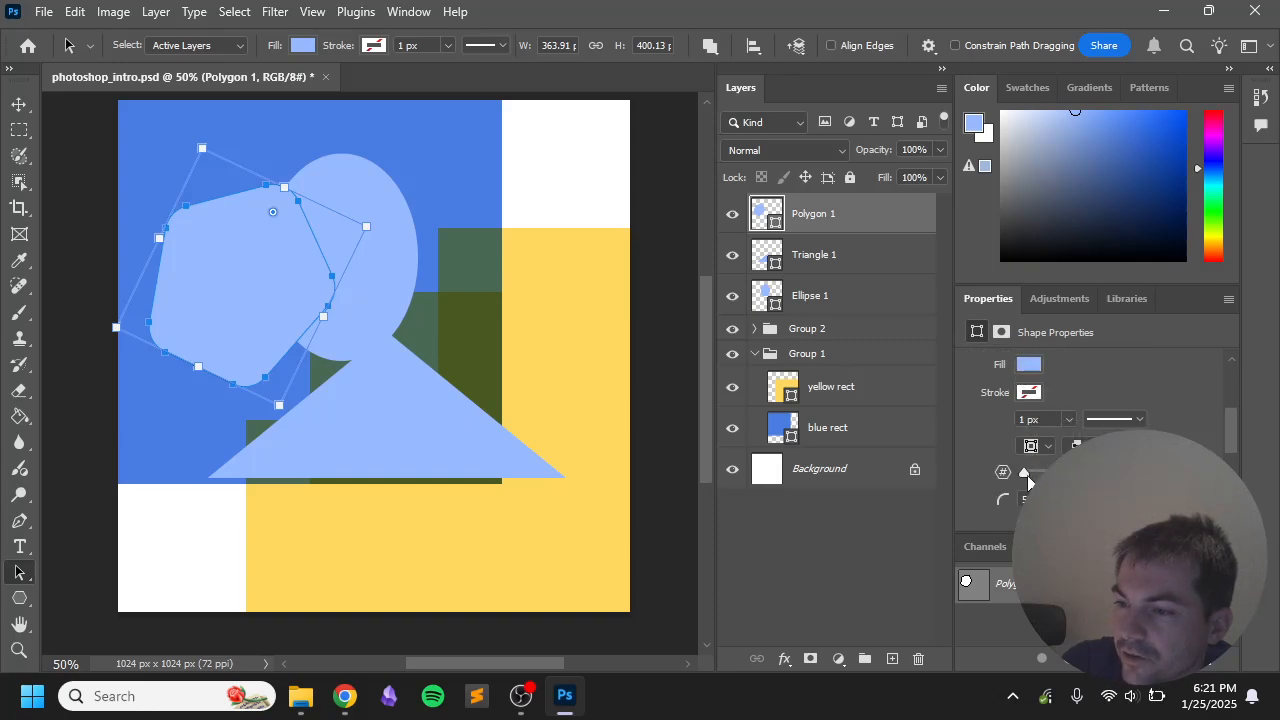
left_click_drag(1056, 471, 1027, 483)
left_click_drag(254, 248, 222, 224)
left_click(20, 600)
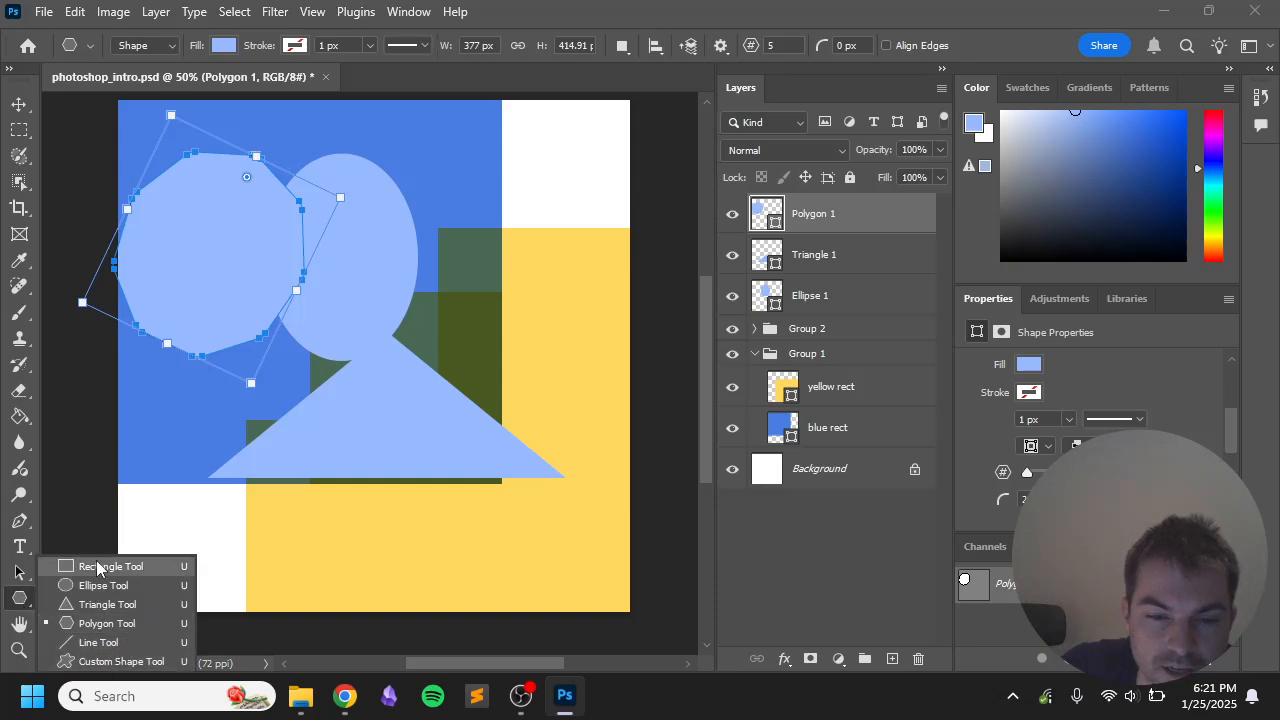
left_click(149, 516)
Step: Delete the Polygon 1, Triangle 1 and Ellipse 1 layers, confirming each deletion
key("v")
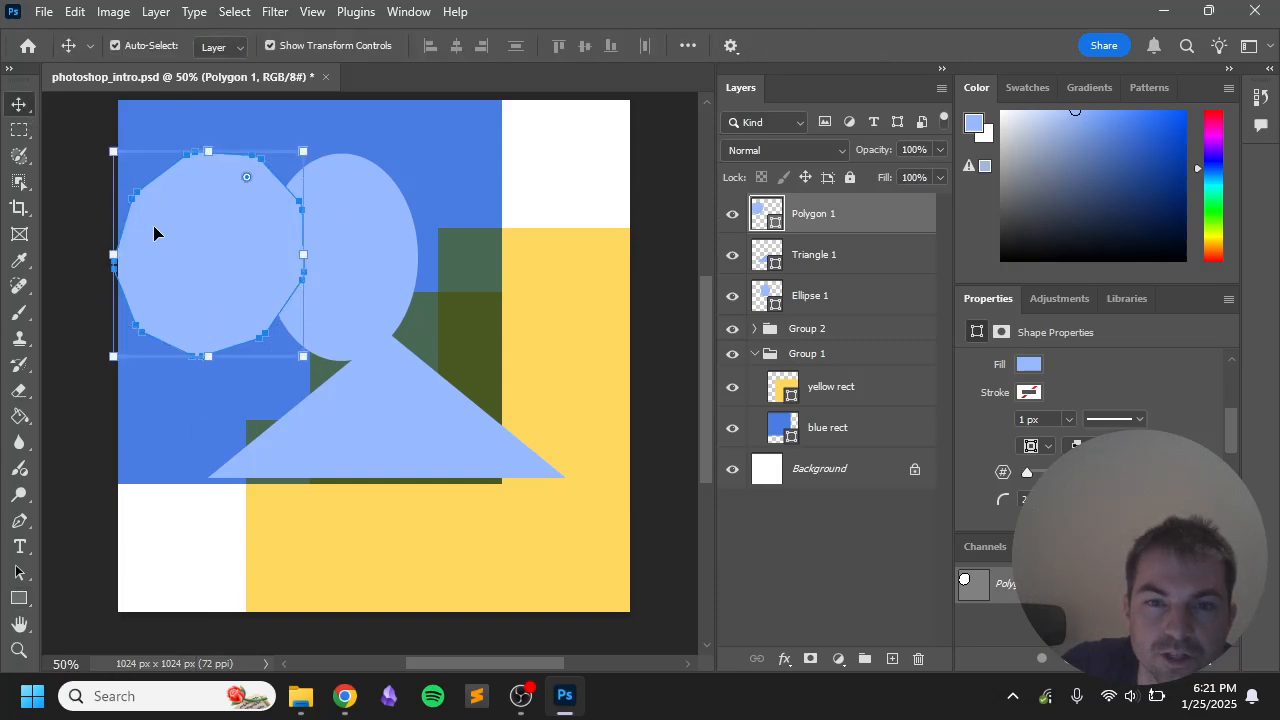
left_click(918, 658)
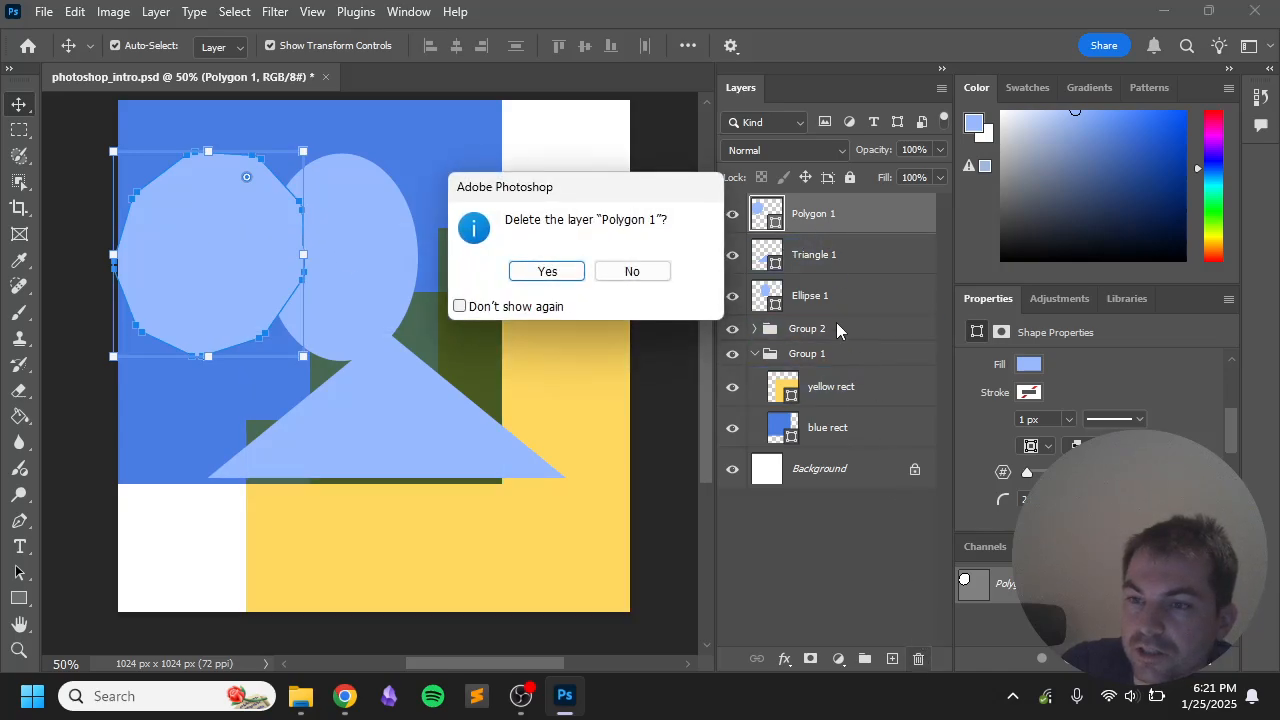
left_click(548, 272)
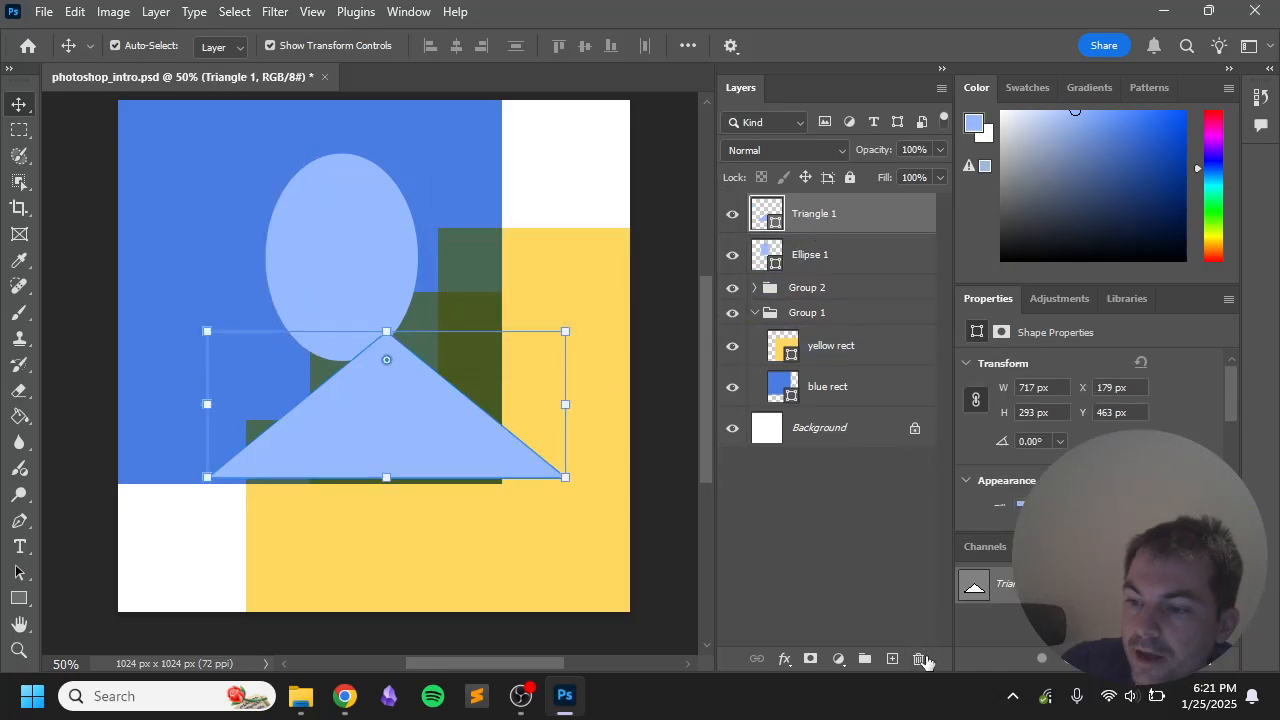
left_click(918, 658)
left_click(551, 273)
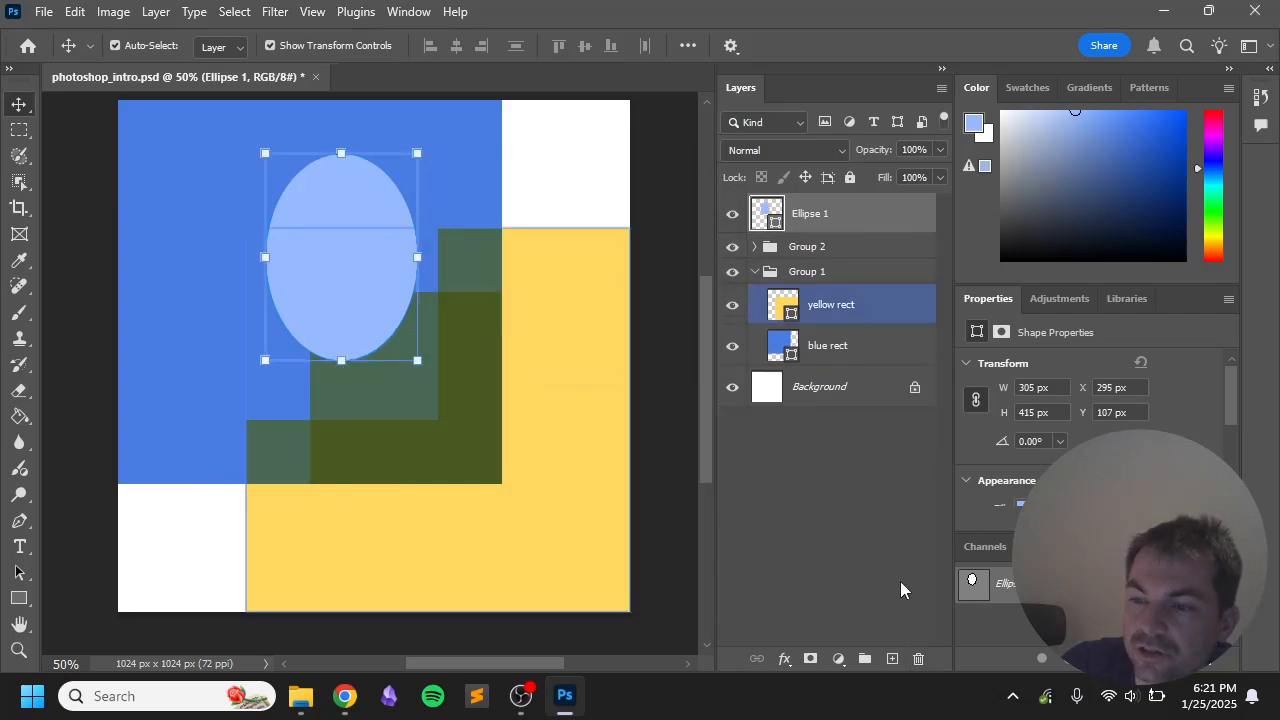
left_click(918, 658)
left_click(546, 270)
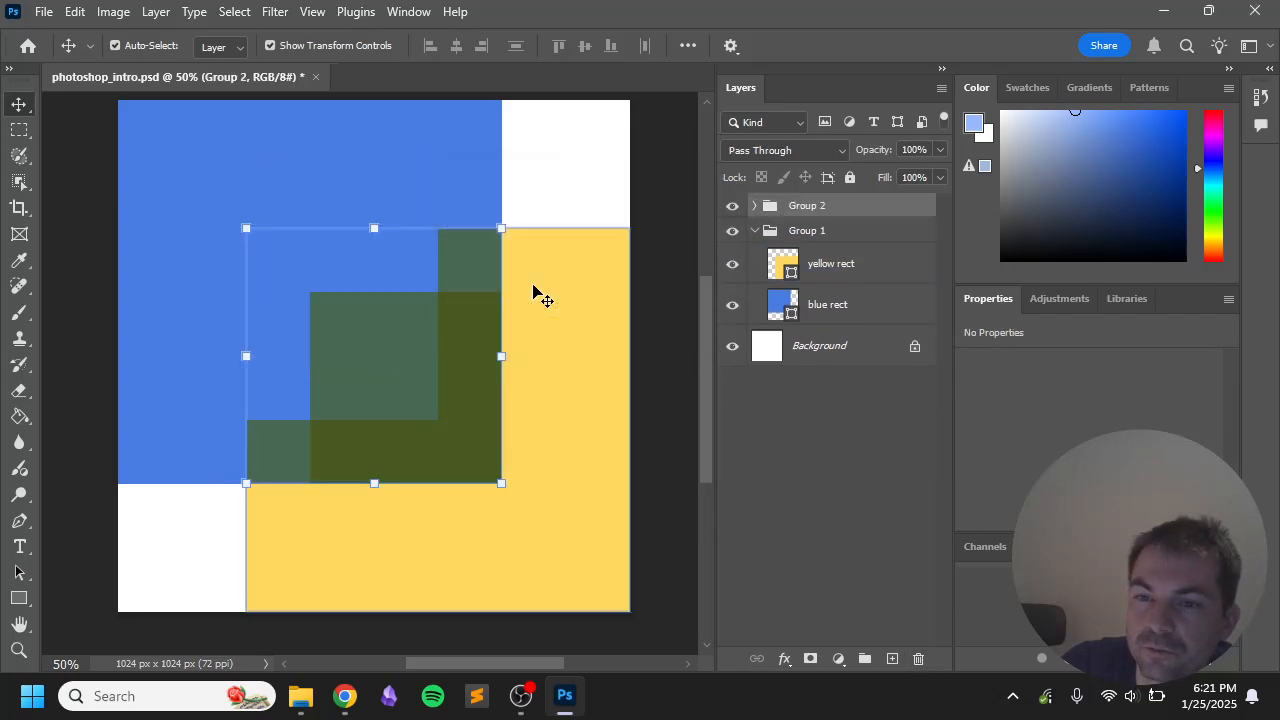
left_click(667, 285)
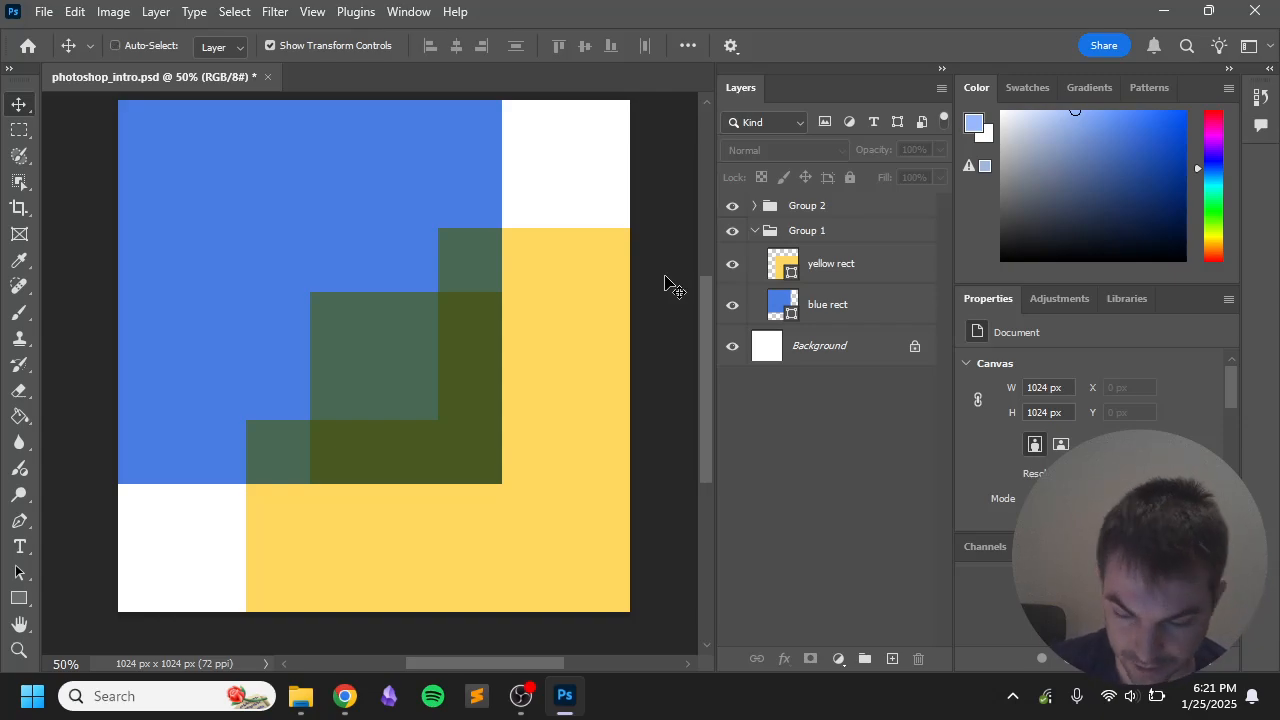
key("ctrl+s")
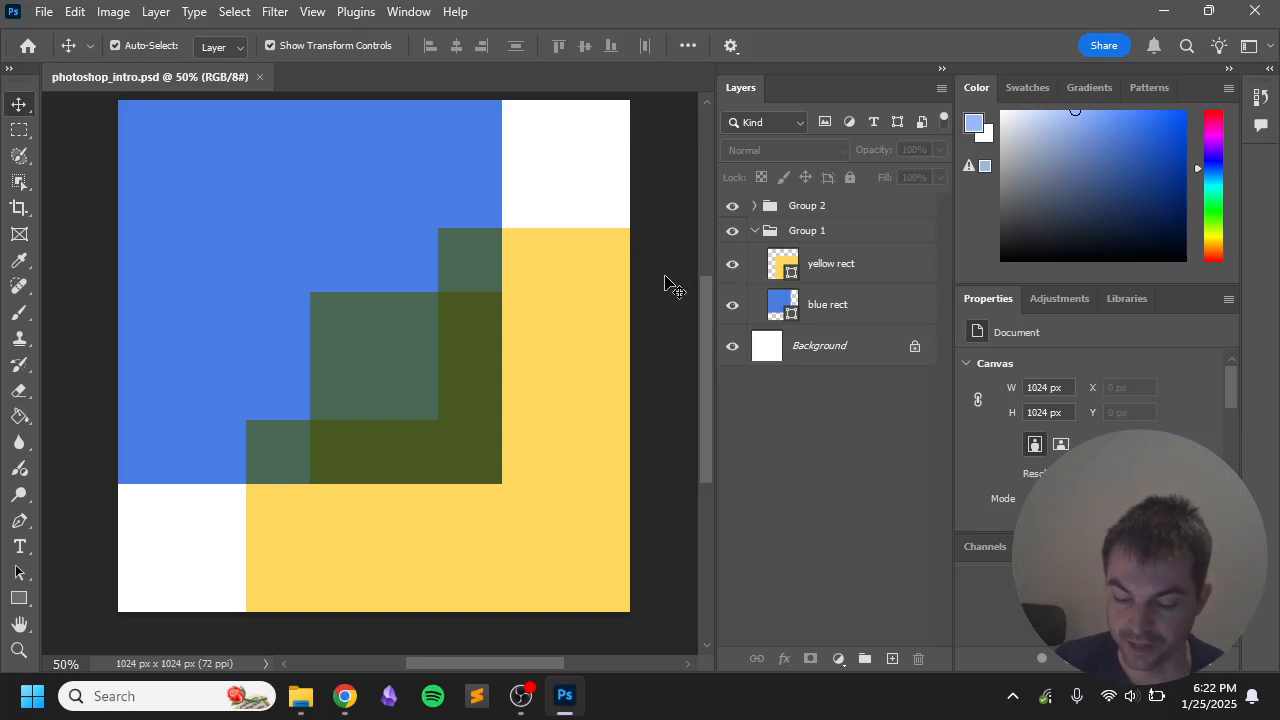
left_click(594, 309)
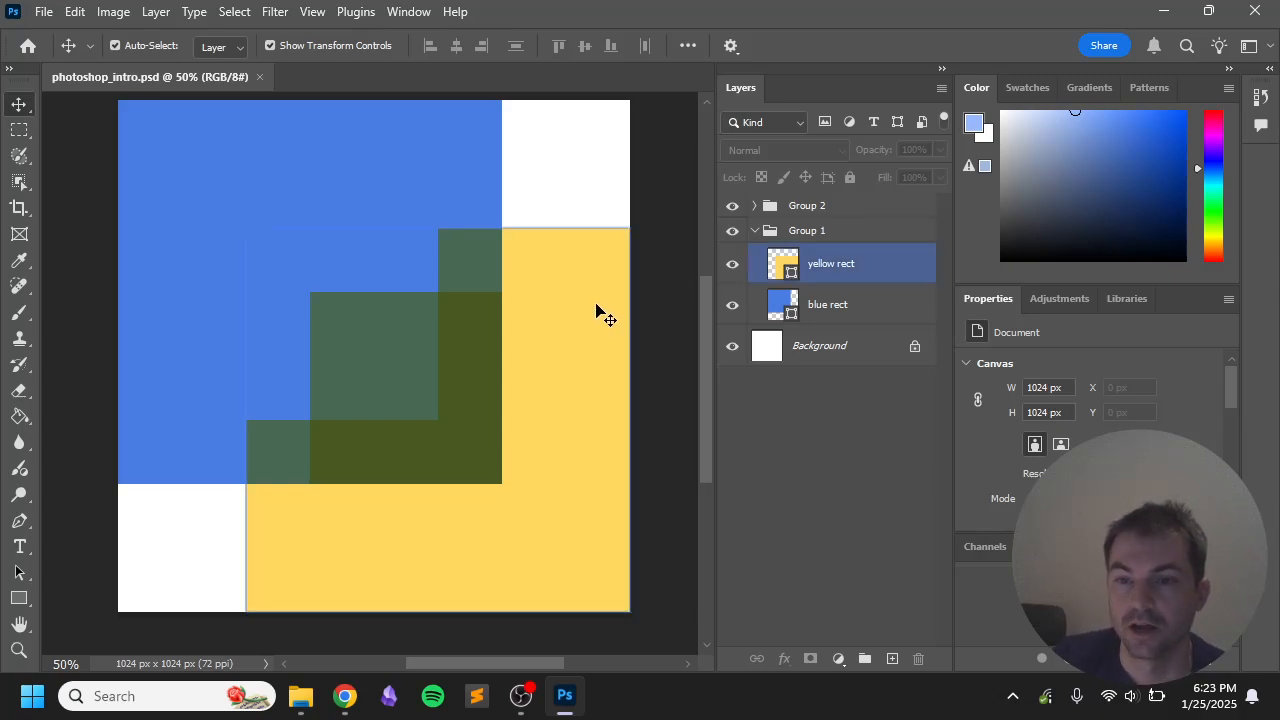